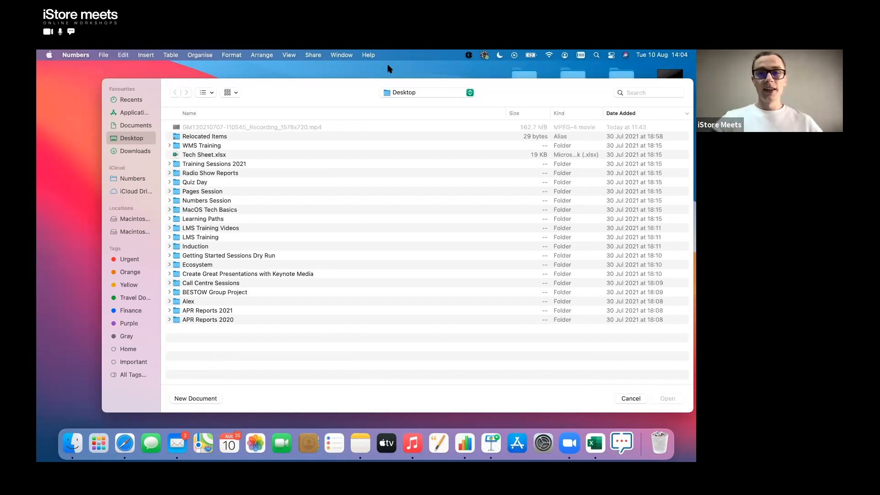
Start a new document and enlarge the template chooser window in width and height
{"action": "left_click", "coordinate": [197, 399]}
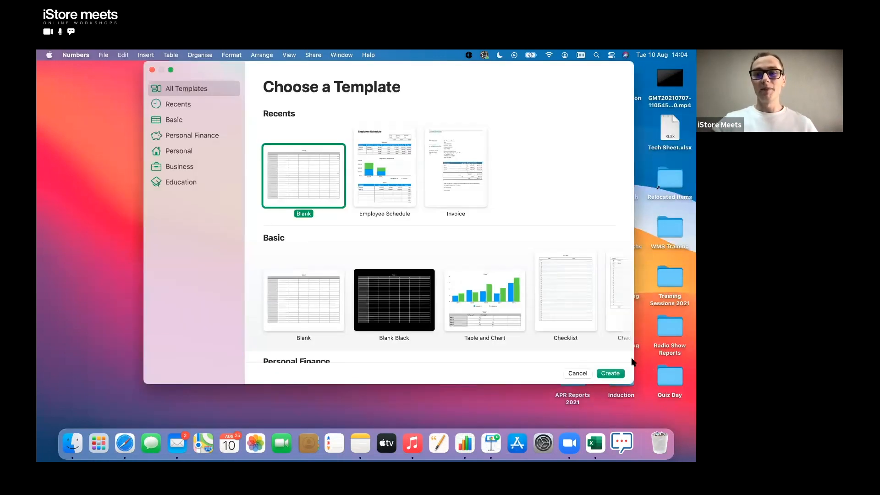
{"action": "left_click_drag", "start_coordinate": [632, 363], "coordinate": [693, 379]}
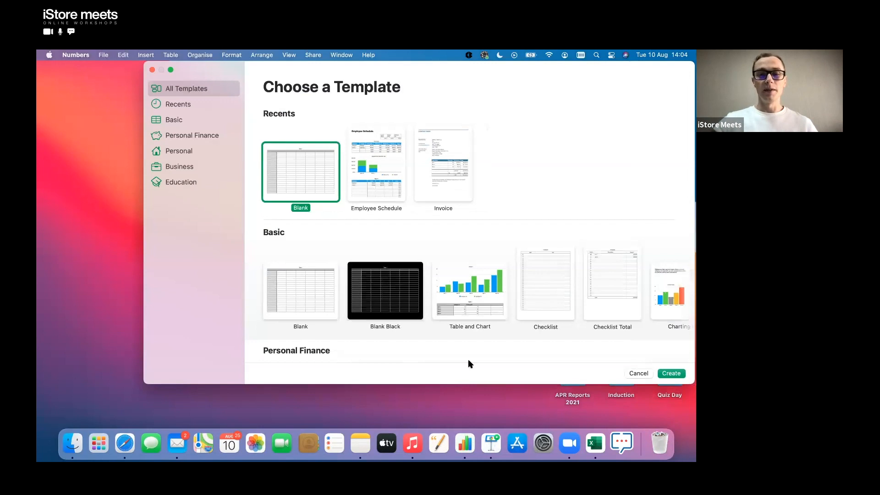
{"action": "left_click_drag", "start_coordinate": [448, 384], "coordinate": [452, 430]}
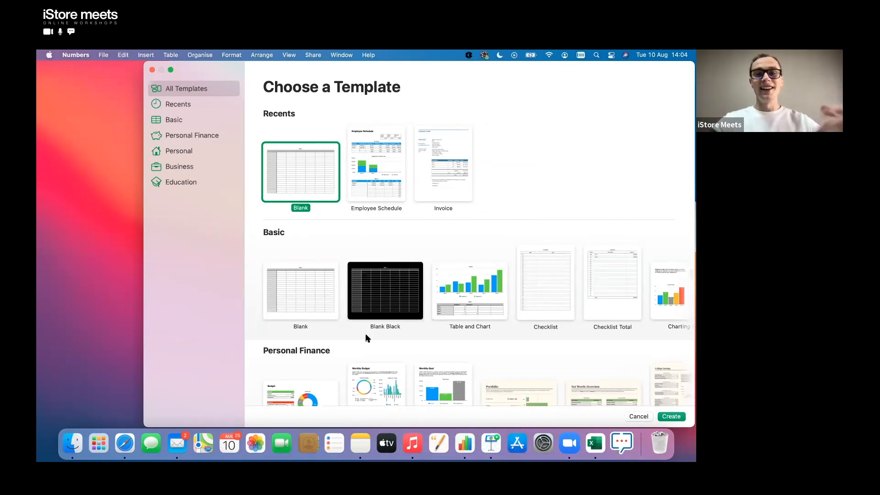
Create a spreadsheet from the Employee Schedule template in the Business category and select its Overtime Pay value
{"action": "scroll", "coordinate": [367, 337], "scroll_direction": "down", "scroll_amount": 2}
{"action": "scroll", "coordinate": [510, 257], "scroll_direction": "right", "scroll_amount": 3}
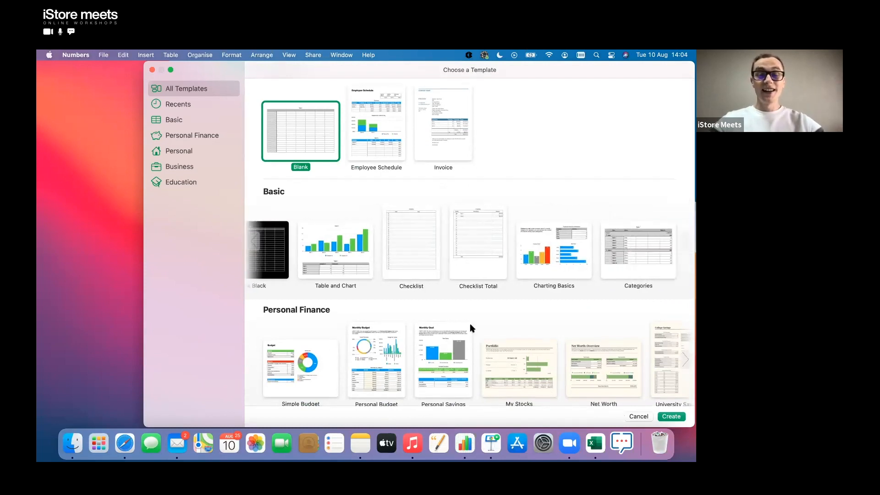
{"action": "scroll", "coordinate": [469, 323], "scroll_direction": "down", "scroll_amount": 3}
{"action": "scroll", "coordinate": [491, 323], "scroll_direction": "up", "scroll_amount": 1}
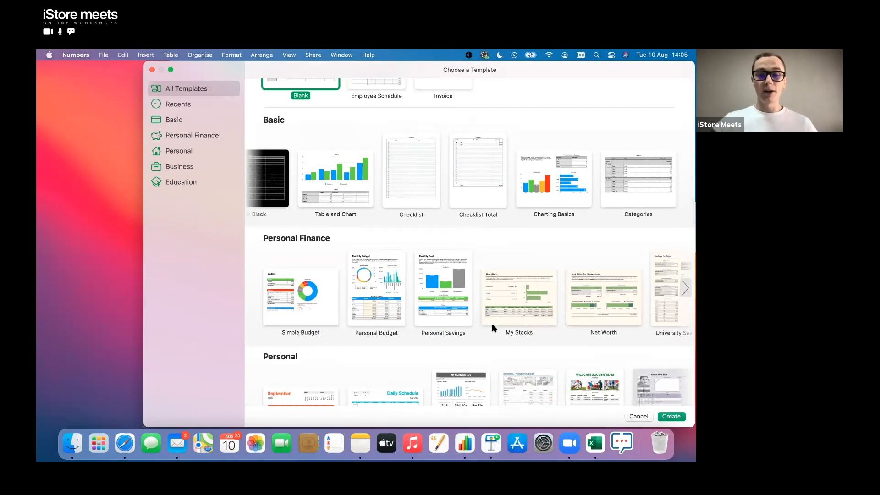
{"action": "scroll", "coordinate": [492, 325], "scroll_direction": "down", "scroll_amount": 5}
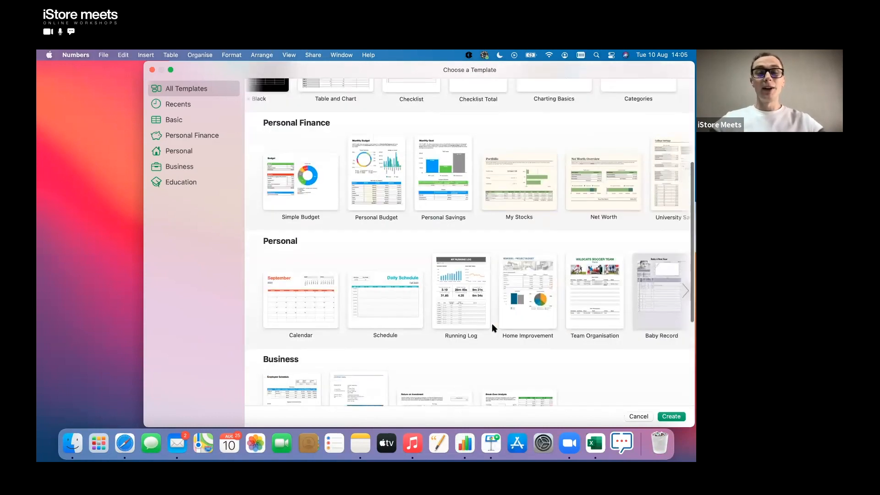
{"action": "scroll", "coordinate": [491, 325], "scroll_direction": "down", "scroll_amount": 1}
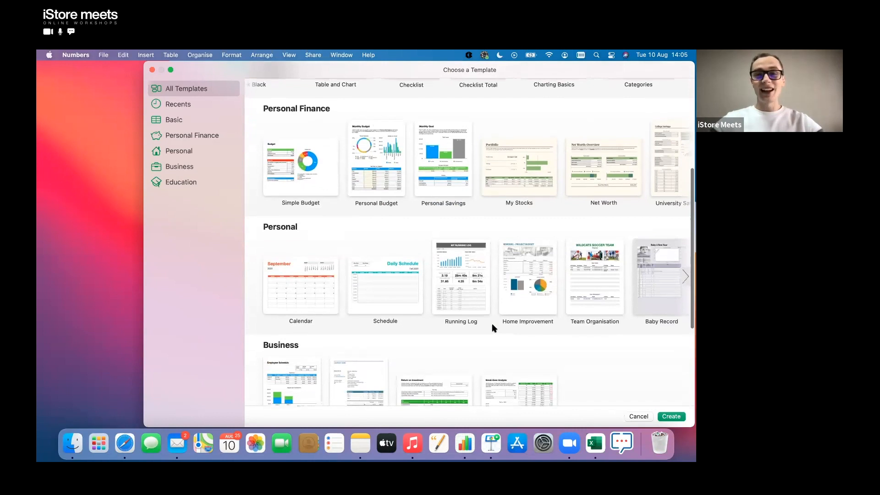
{"action": "scroll", "coordinate": [493, 328], "scroll_direction": "down", "scroll_amount": 4}
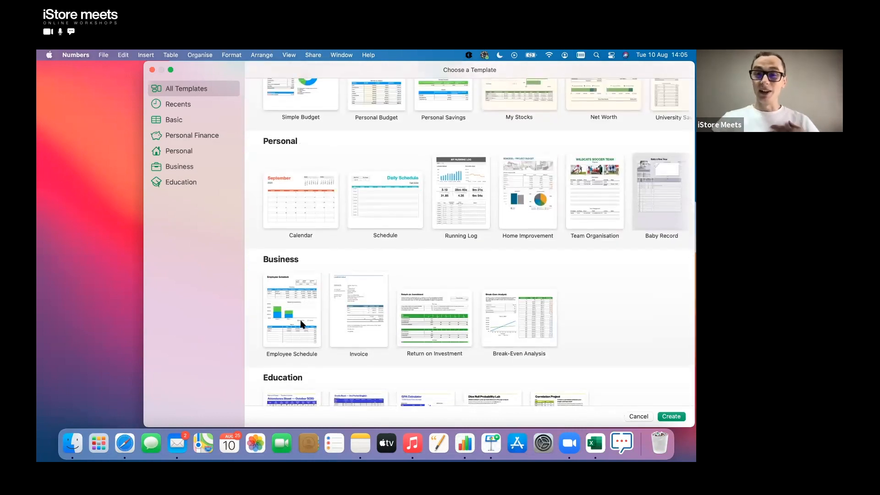
{"action": "scroll", "coordinate": [301, 324], "scroll_direction": "down", "scroll_amount": 4}
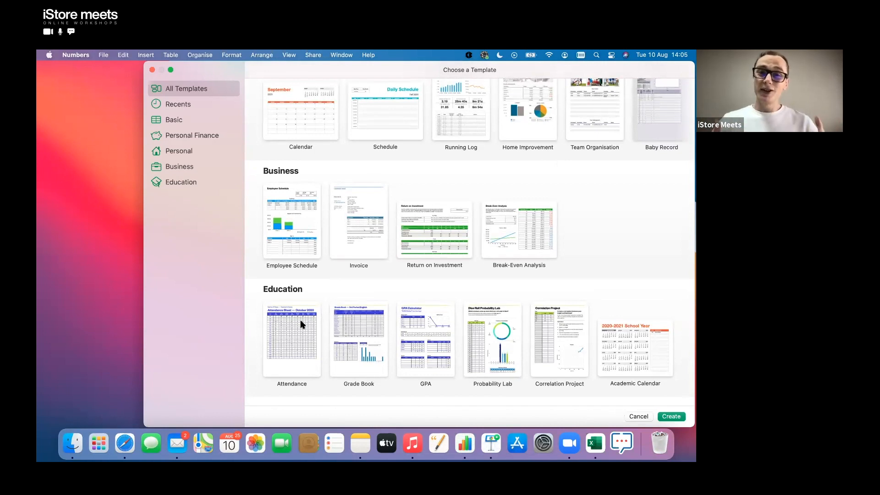
{"action": "double_click", "coordinate": [299, 228]}
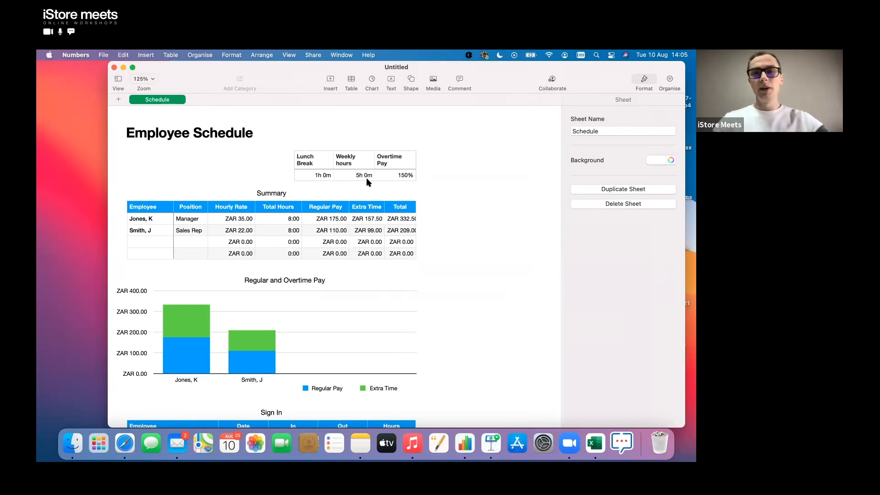
{"action": "left_click", "coordinate": [399, 176]}
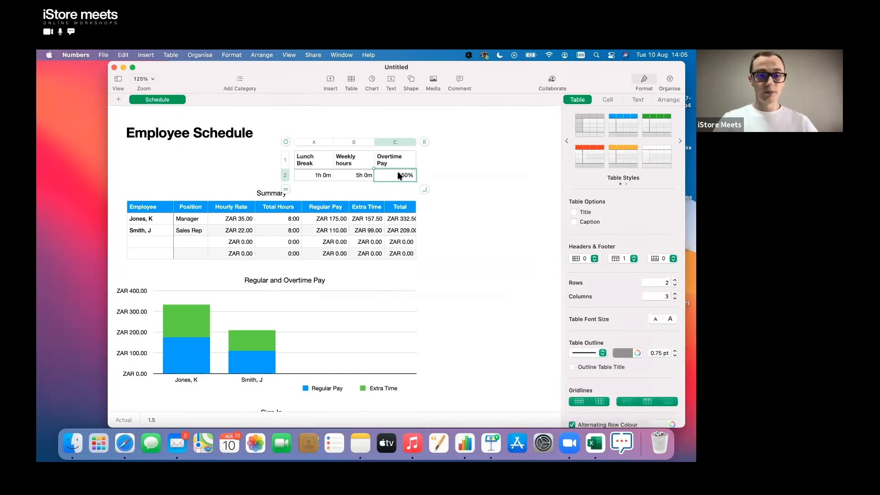
Add a third employee to the Summary table, entering the employee's name and the position Sales Rep
{"action": "left_click", "coordinate": [150, 241]}
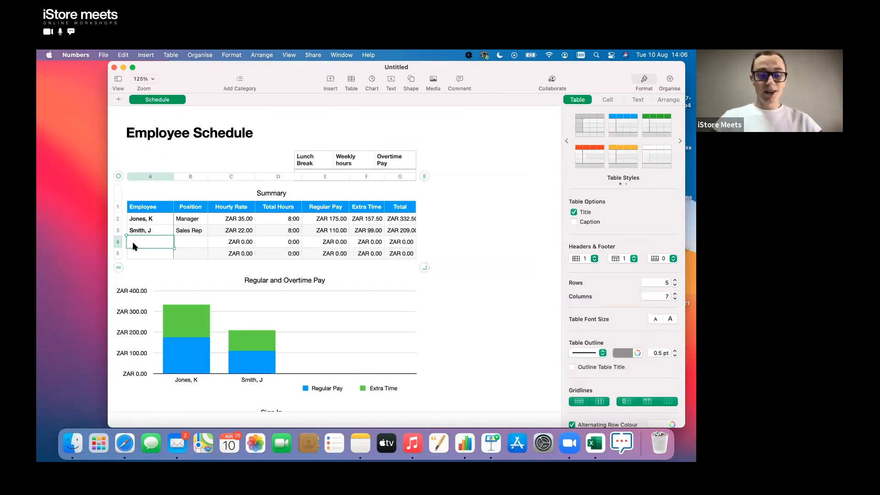
{"action": "type", "text": "Appl"}
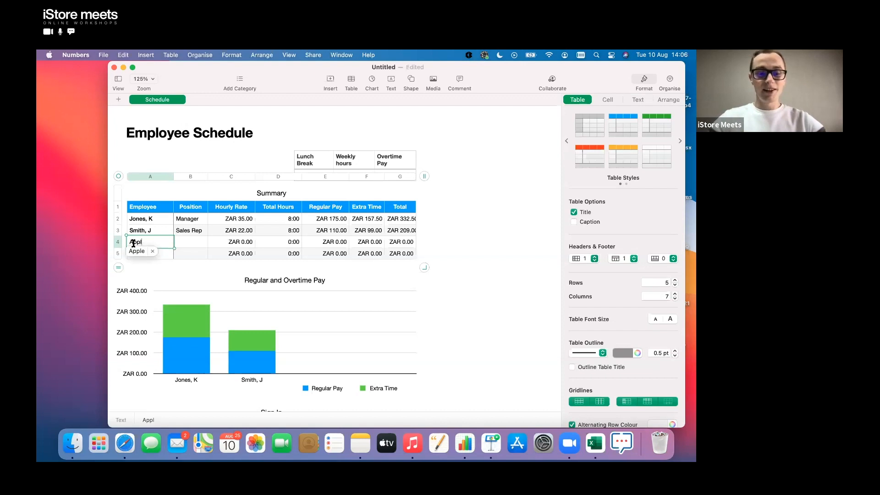
{"action": "type", "text": "eseed"}
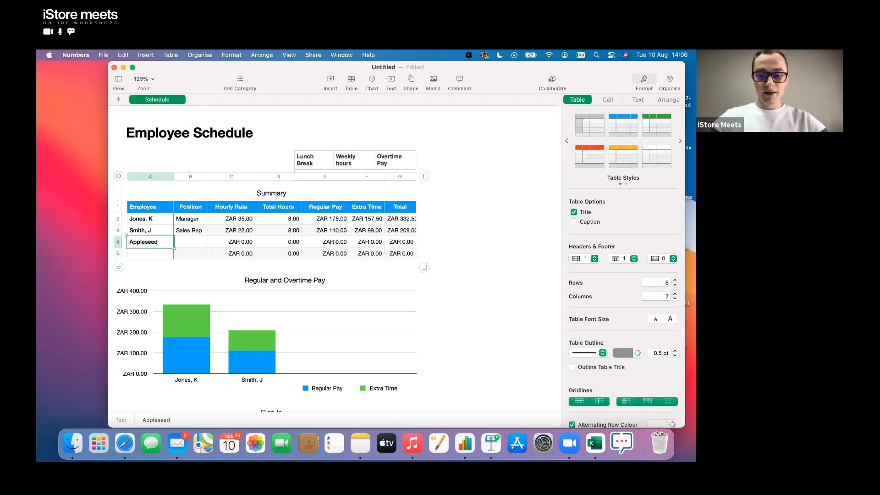
{"action": "type", "text": ", J"}
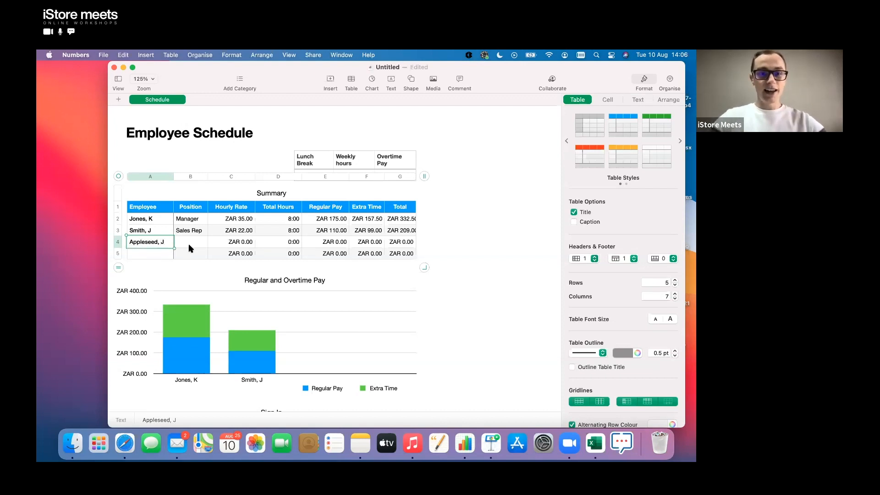
{"action": "left_click", "coordinate": [188, 244]}
{"action": "type", "text": "Sales"}
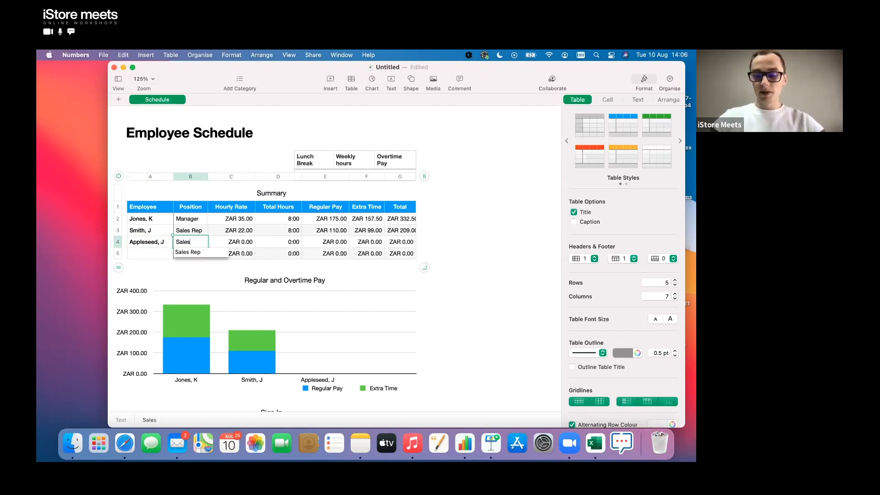
{"action": "type", "text": " Rep"}
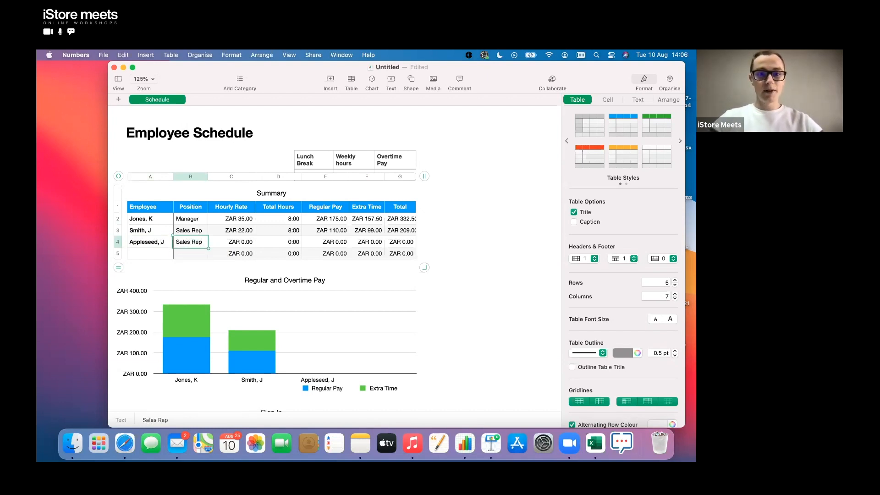
Set the third employee's hourly rate to 20 and total hours to 8:00 in the Summary table
{"action": "left_click", "coordinate": [240, 243]}
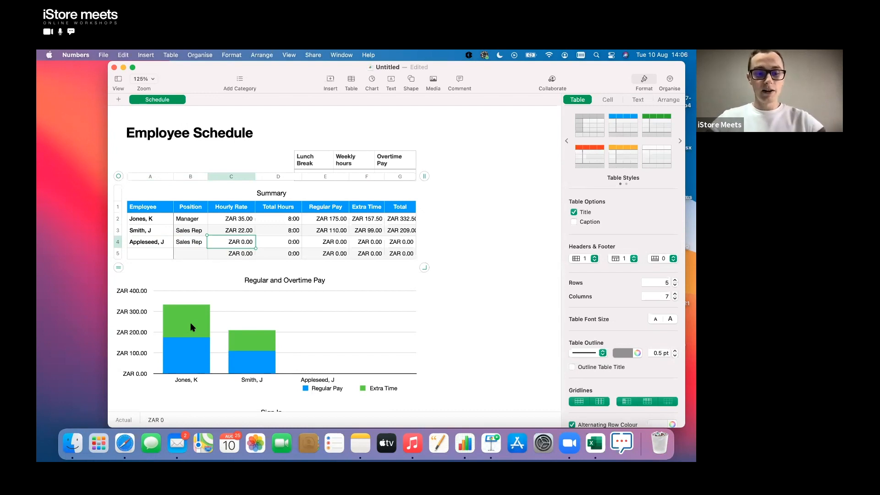
{"action": "type", "text": "20"}
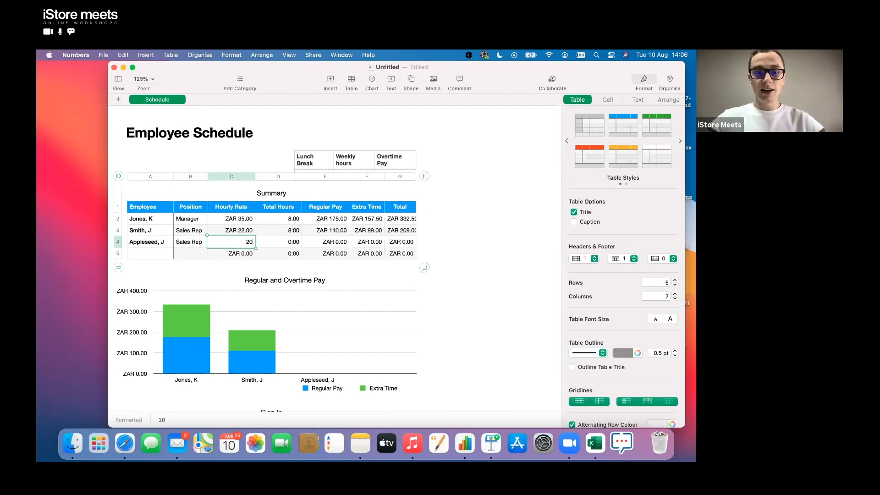
{"action": "left_click", "coordinate": [284, 241]}
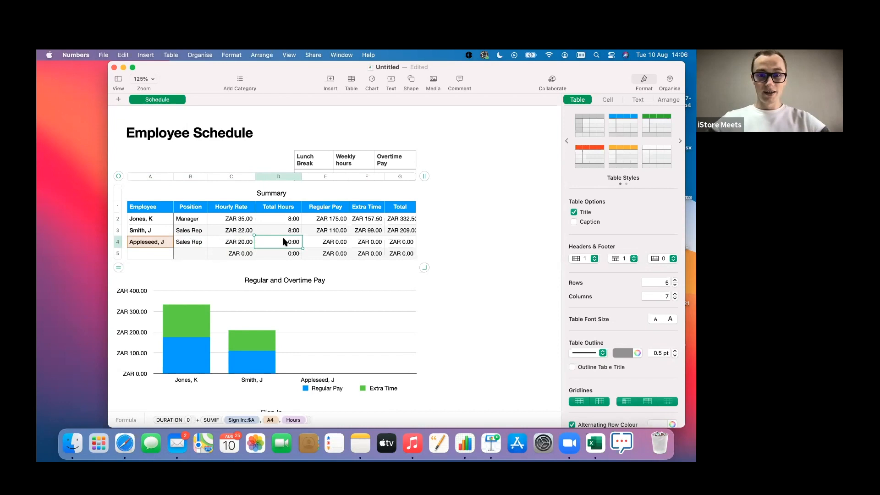
{"action": "key", "text": "Return"}
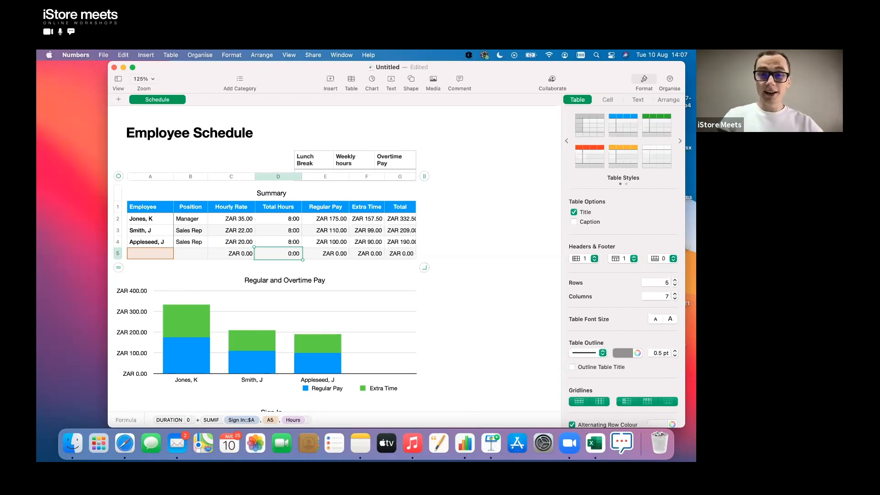
Create another spreadsheet from the Blank template and select its entire table
{"action": "key", "text": "super+w"}
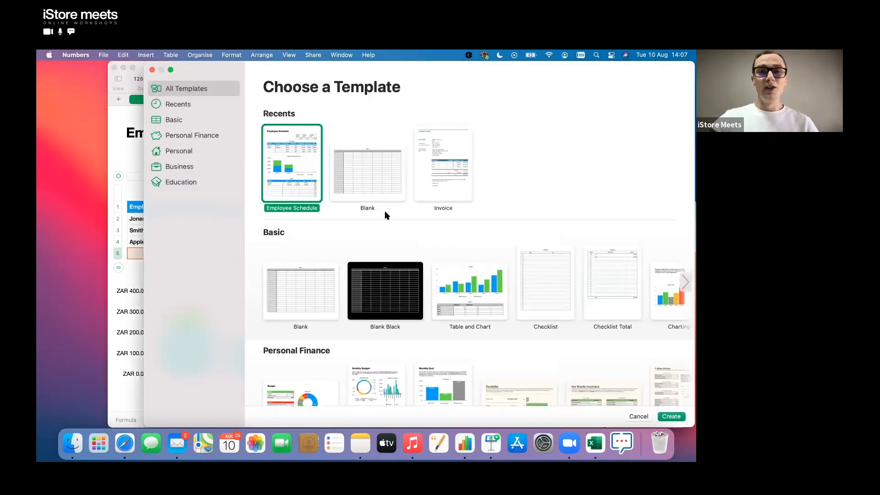
{"action": "double_click", "coordinate": [388, 178]}
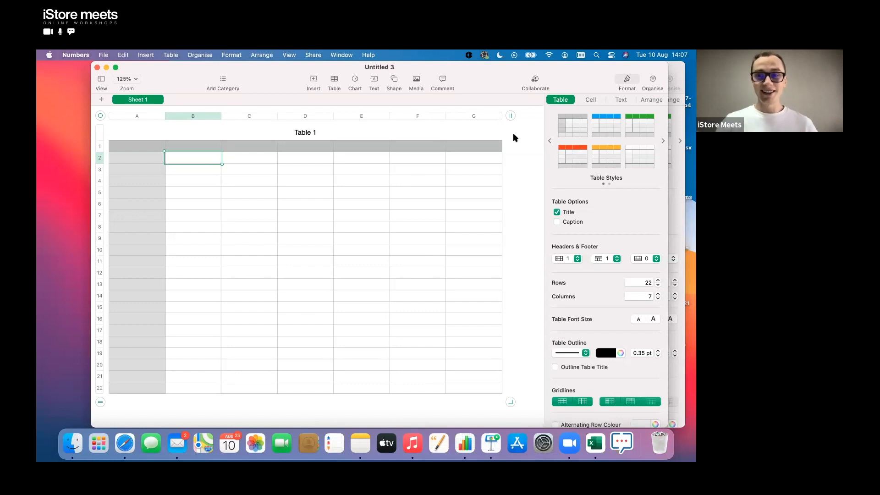
{"action": "left_click", "coordinate": [101, 115]}
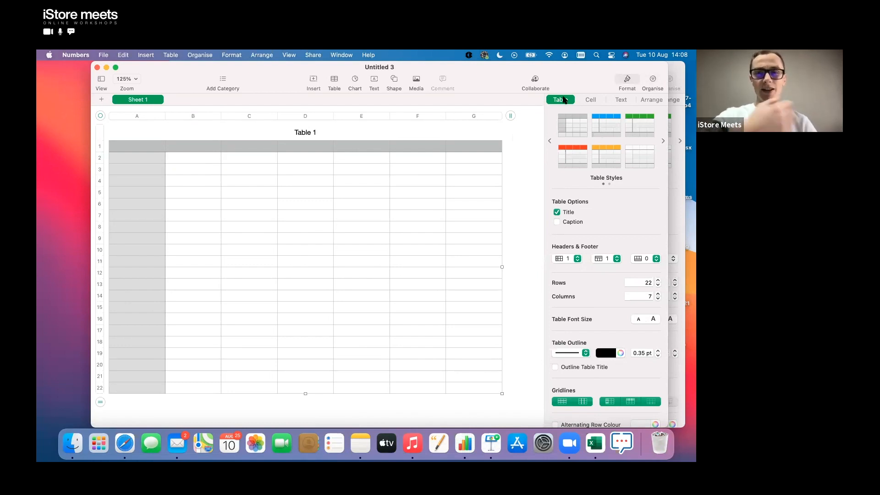
Review the selected table's text and arrangement formatting options and the available view options
{"action": "left_click", "coordinate": [591, 99]}
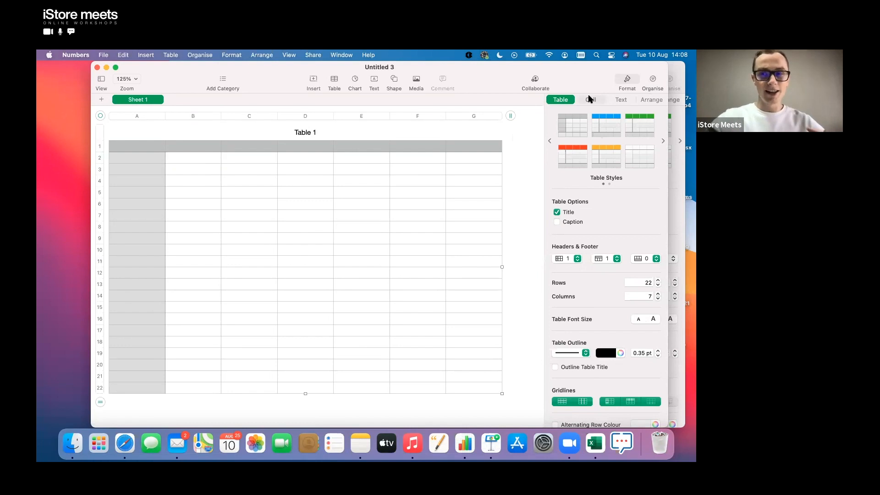
{"action": "left_click", "coordinate": [620, 100]}
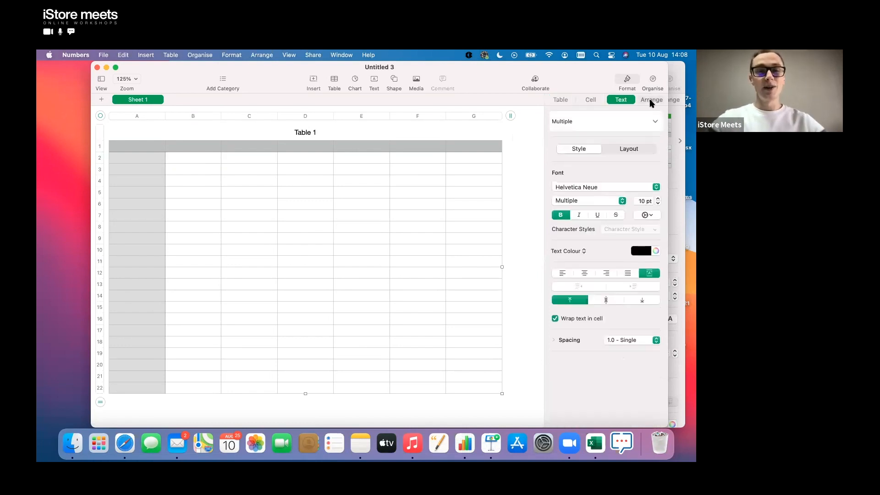
{"action": "left_click", "coordinate": [651, 100]}
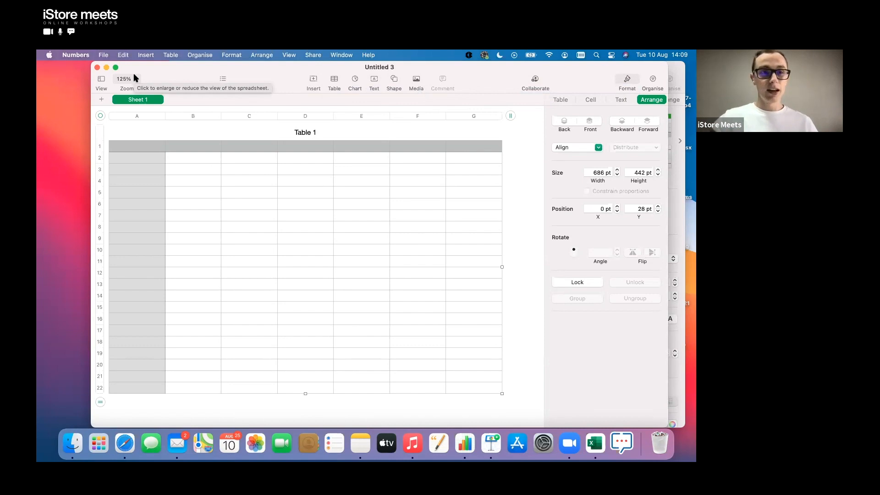
{"action": "left_click", "coordinate": [102, 80]}
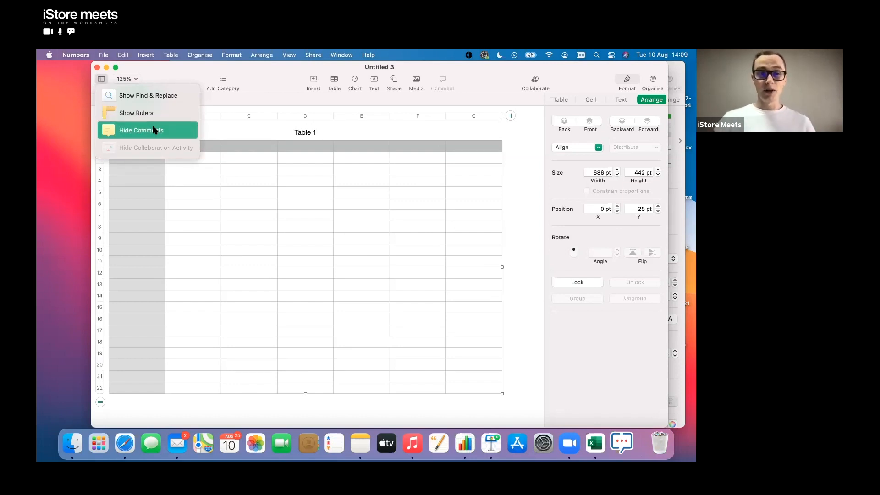
{"action": "left_click", "coordinate": [171, 69]}
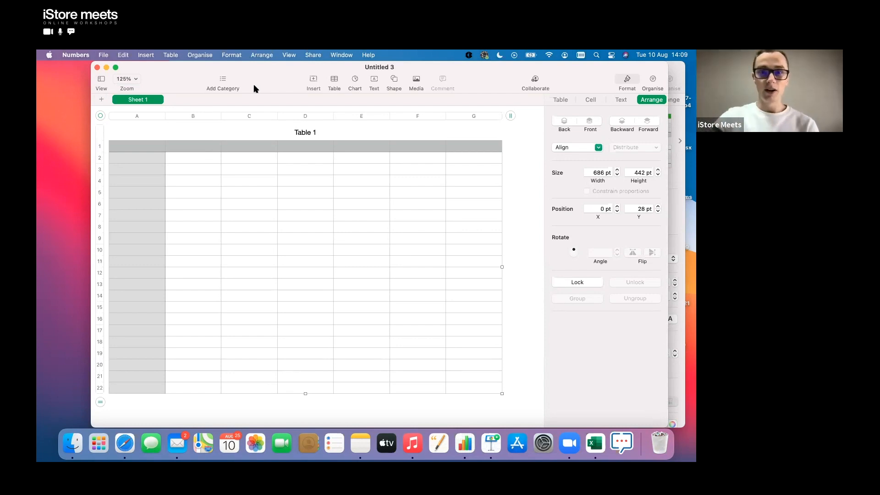
Search the help for "paste", locate the Paste command through the results, and close the help search
{"action": "left_click", "coordinate": [368, 56]}
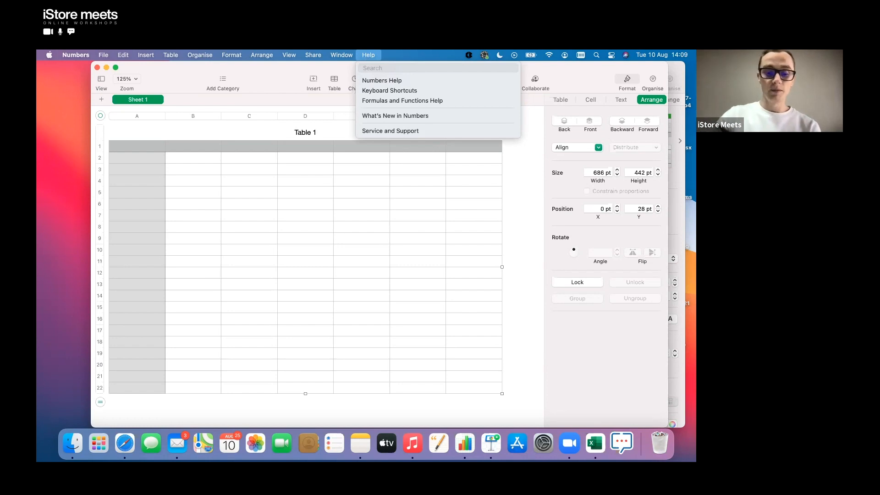
{"action": "type", "text": "paste"}
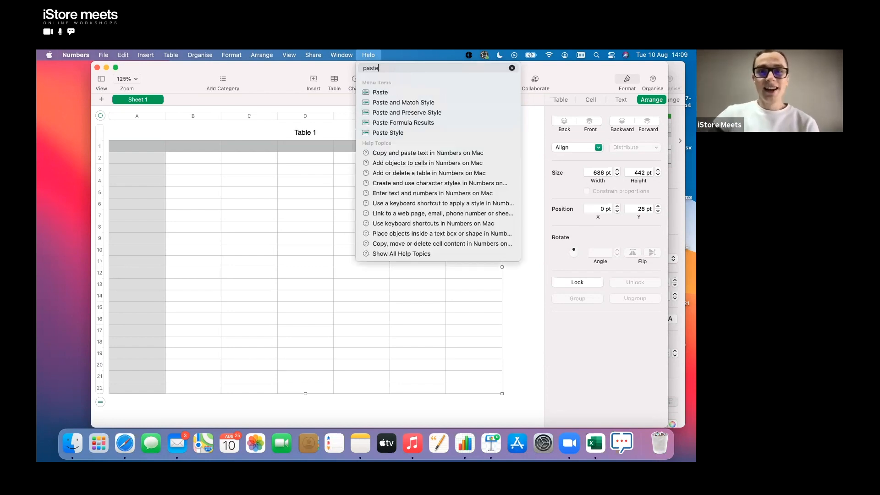
{"action": "mouse_move", "coordinate": [384, 90]}
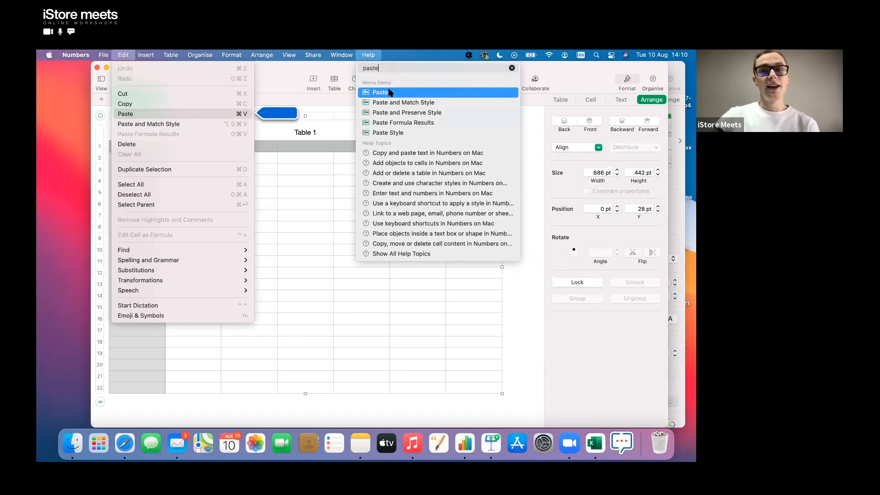
{"action": "left_click", "coordinate": [512, 68]}
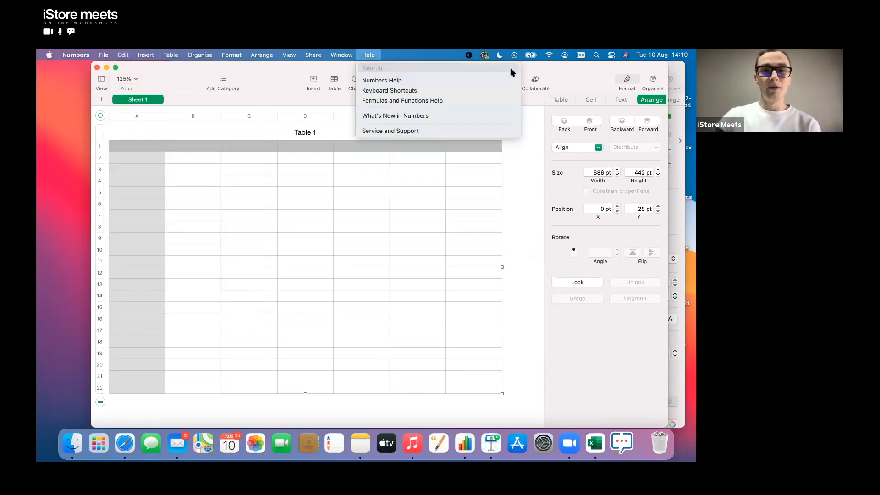
{"action": "left_click", "coordinate": [367, 55]}
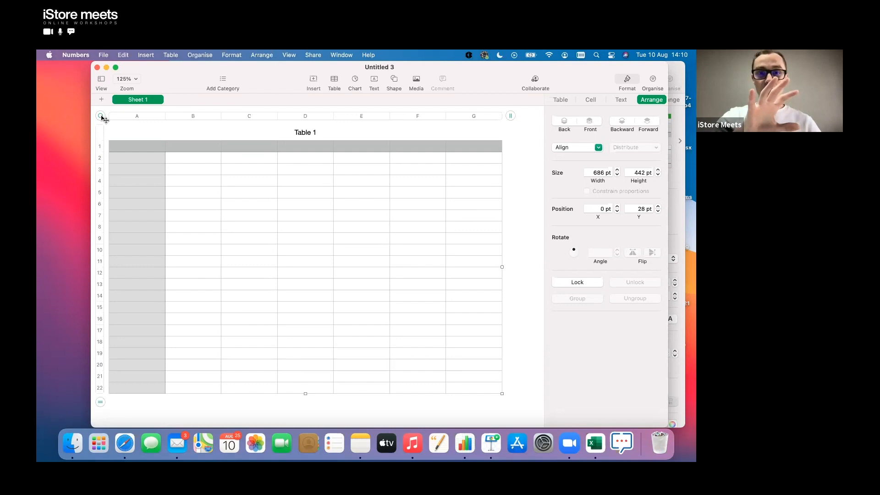
Move the whole table to about X 19 pt and Y 36 pt on the sheet
{"action": "mouse_move", "coordinate": [101, 119]}
{"action": "left_mouse_down"}
{"action": "mouse_move", "coordinate": [131, 137]}
{"action": "mouse_move", "coordinate": [114, 124]}
{"action": "left_mouse_up"}
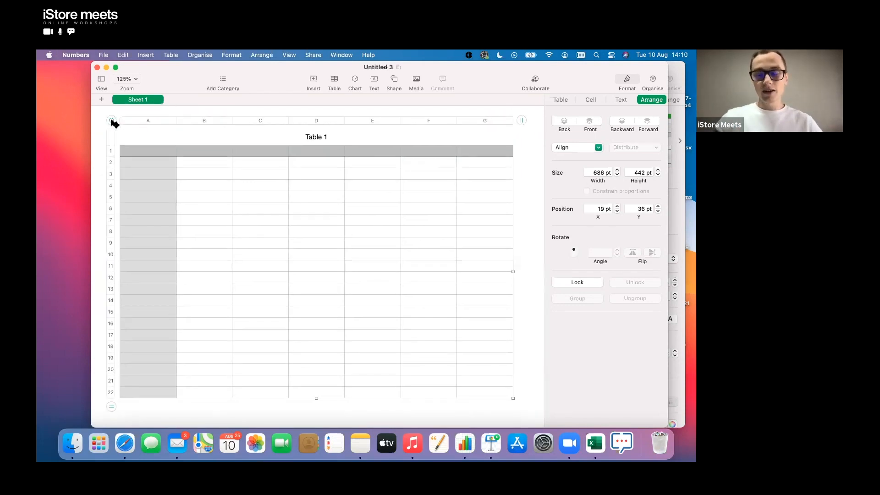
Delete the whole table and add a basic square shape to the empty sheet
{"action": "key", "text": "Delete"}
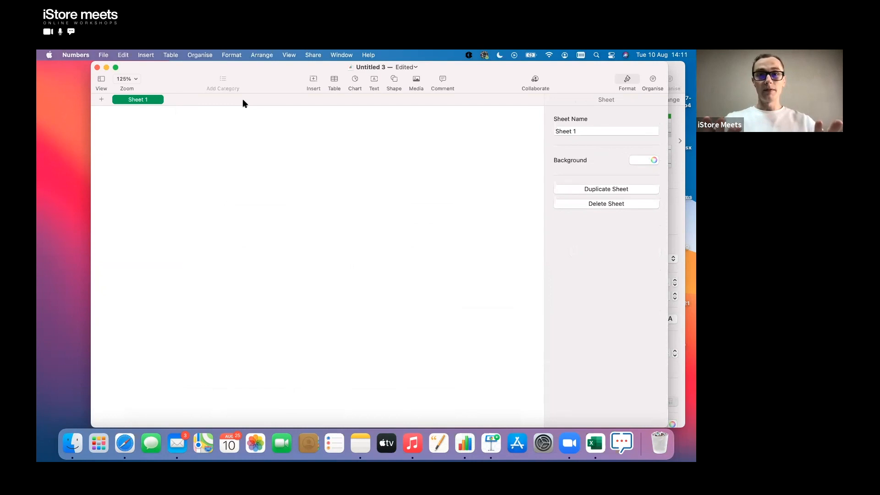
{"action": "left_click", "coordinate": [394, 78]}
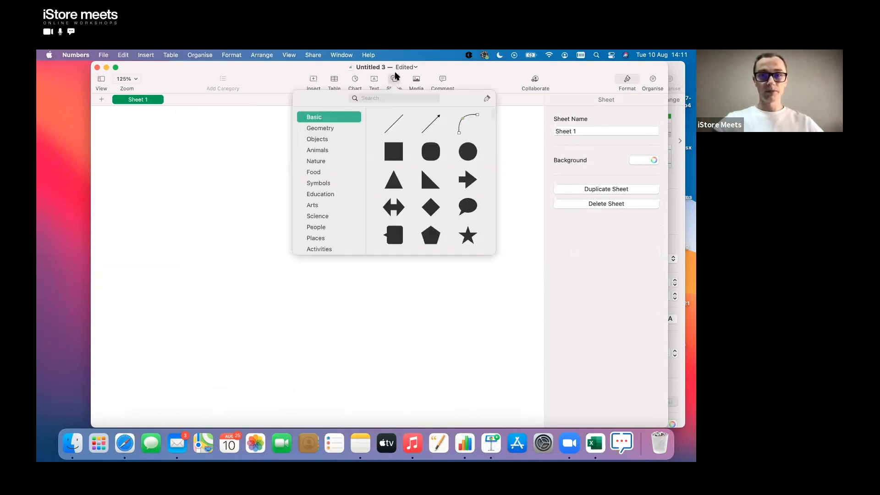
{"action": "left_click", "coordinate": [394, 155]}
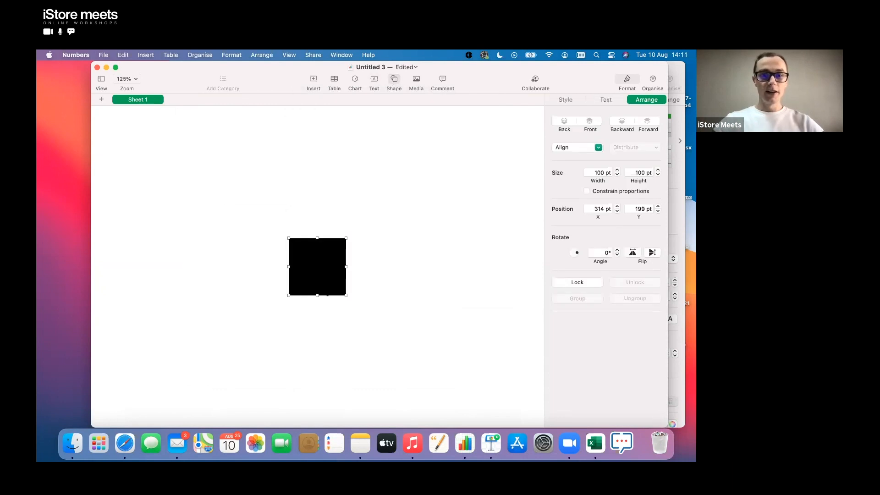
Reshape the square into a banner about 644 pt wide and 52 pt high, positioned at X 0 pt and Y 0 pt
{"action": "left_click_drag", "start_coordinate": [317, 295], "coordinate": [325, 142]}
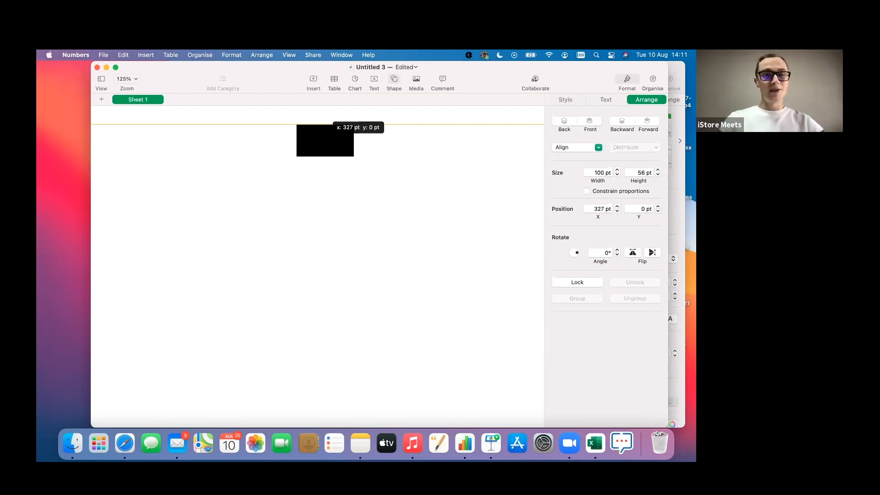
{"action": "left_click_drag", "start_coordinate": [294, 140], "coordinate": [108, 144]}
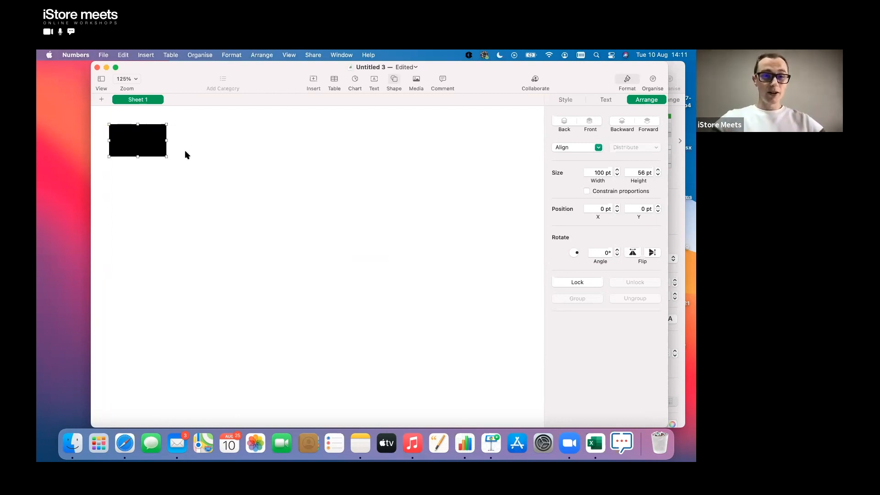
{"action": "left_click_drag", "start_coordinate": [167, 158], "coordinate": [322, 157]}
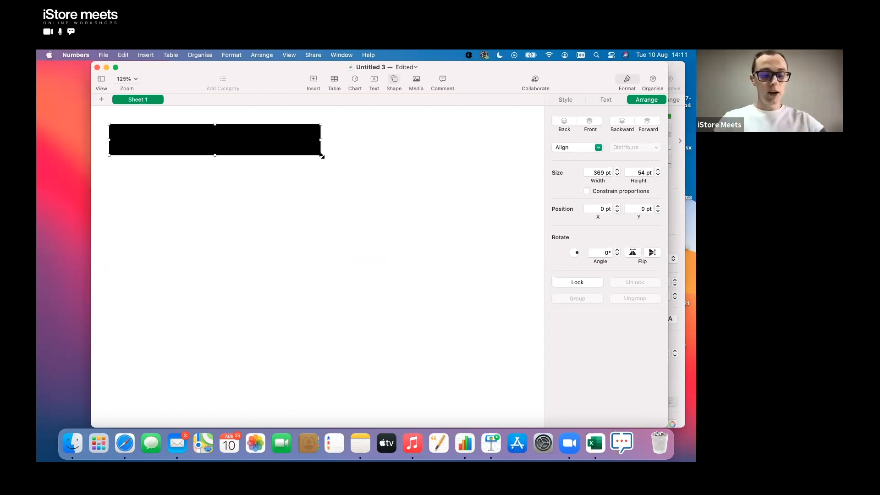
{"action": "left_click_drag", "start_coordinate": [322, 157], "coordinate": [454, 146]}
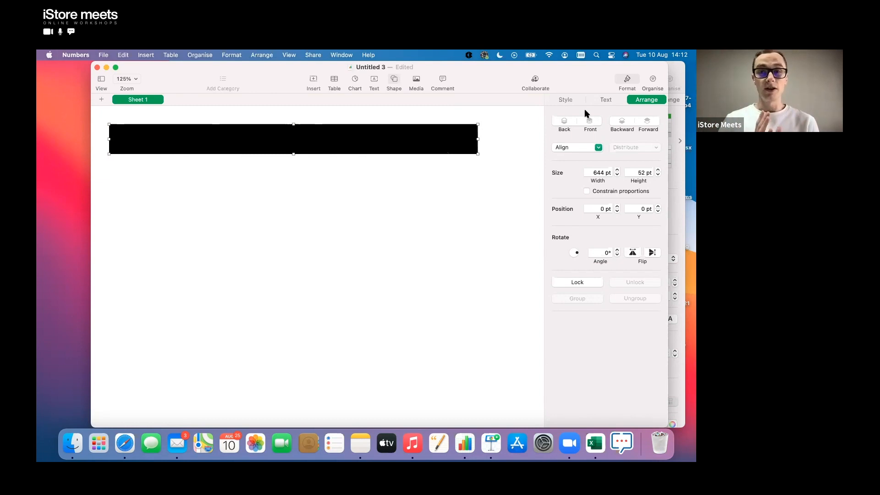
Apply the blue shape style to the banner and enter the text "Bridges" in it
{"action": "left_click", "coordinate": [565, 100]}
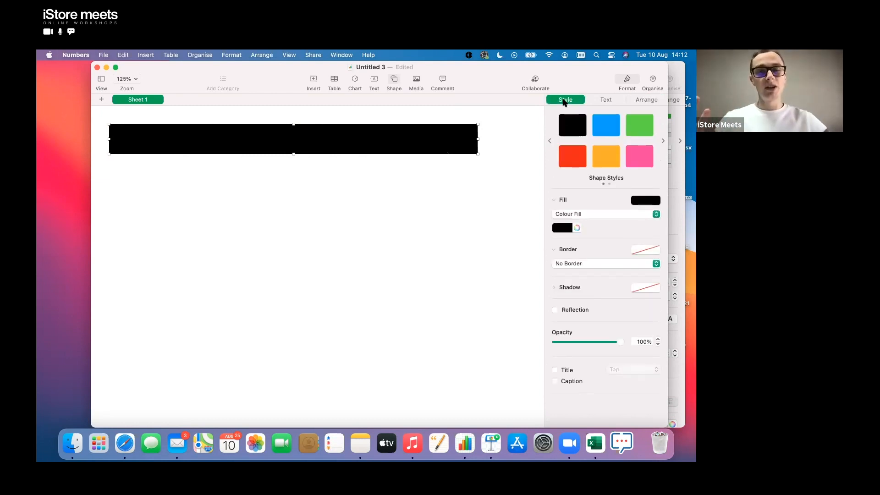
{"action": "left_click", "coordinate": [609, 131]}
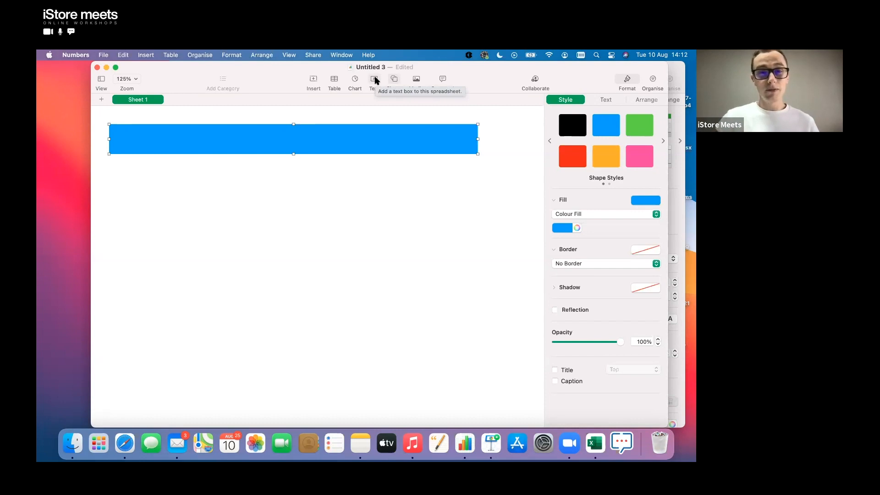
{"action": "double_click", "coordinate": [311, 141]}
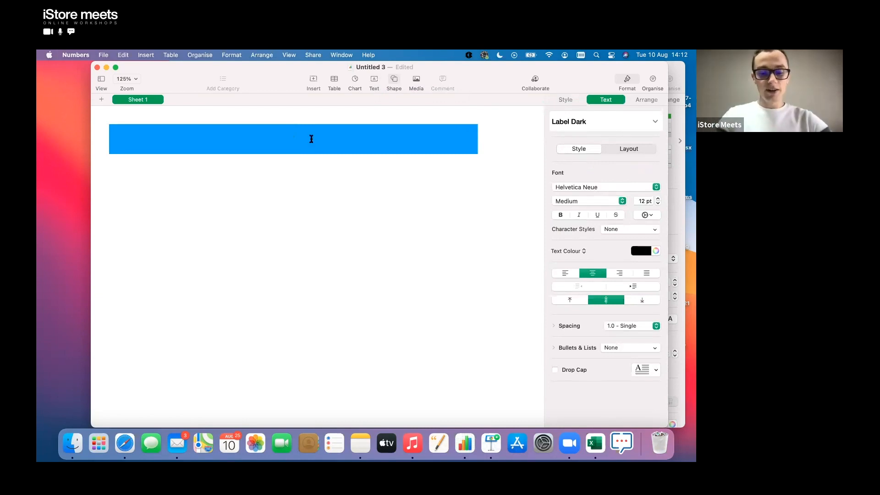
{"action": "type", "text": "Br"}
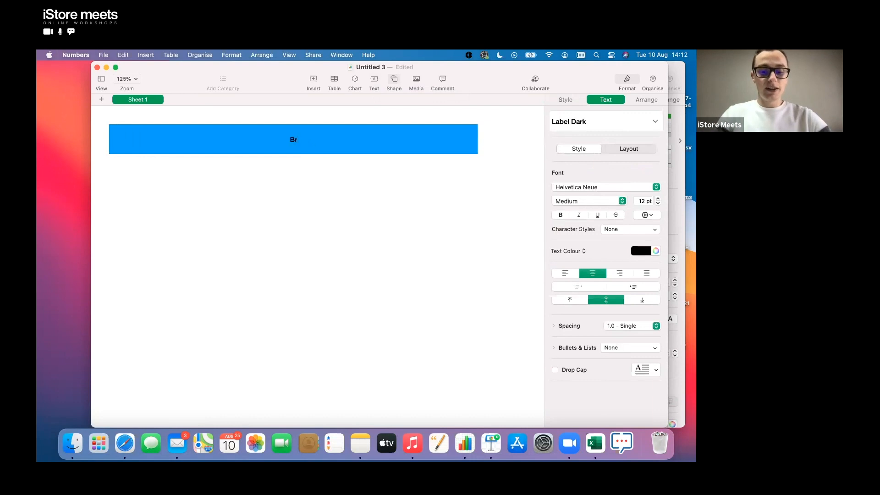
{"action": "type", "text": "idges"}
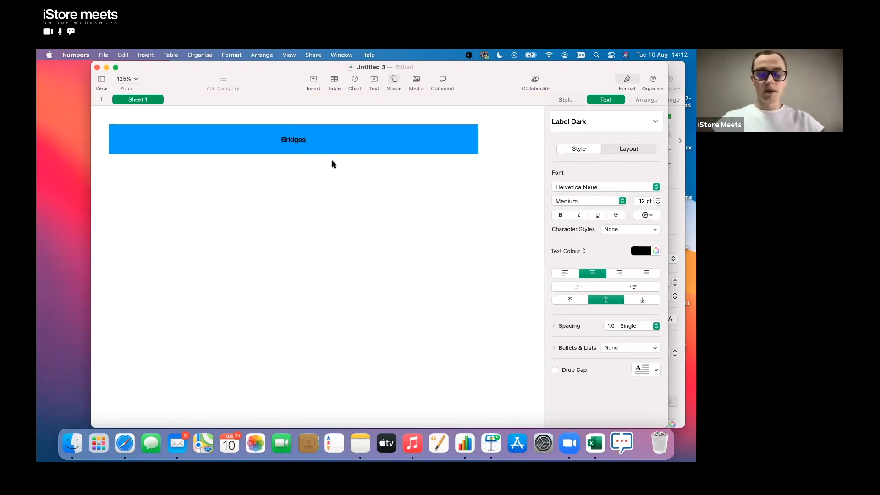
Enlarge the banner's "Bridges" text to 26 pt and deselect it
{"action": "key", "text": "super+a"}
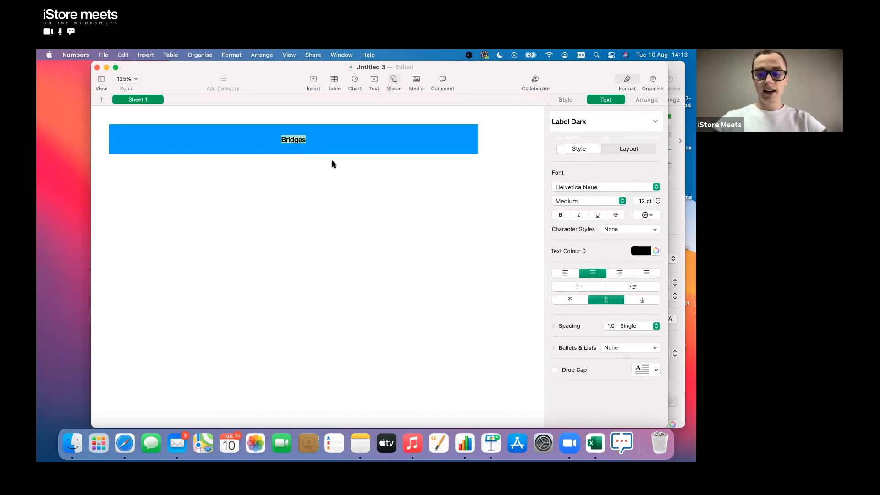
{"action": "key", "text": "super+plus"}
{"action": "key", "text": "super+plus"}
{"action": "key", "text": "super+plus"}
{"action": "key", "text": "super+plus"}
{"action": "key", "text": "super+plus"}
{"action": "key", "text": "super+plus"}
{"action": "key", "text": "super+plus"}
{"action": "key", "text": "super+plus"}
{"action": "key", "text": "super+plus"}
{"action": "key", "text": "super+plus"}
{"action": "key", "text": "super+plus"}
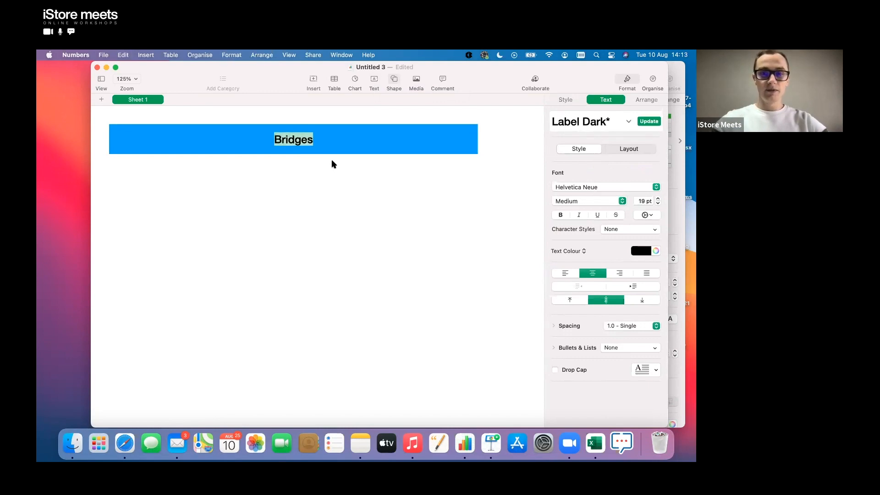
{"action": "key", "text": "super+plus"}
{"action": "key", "text": "super+plus"}
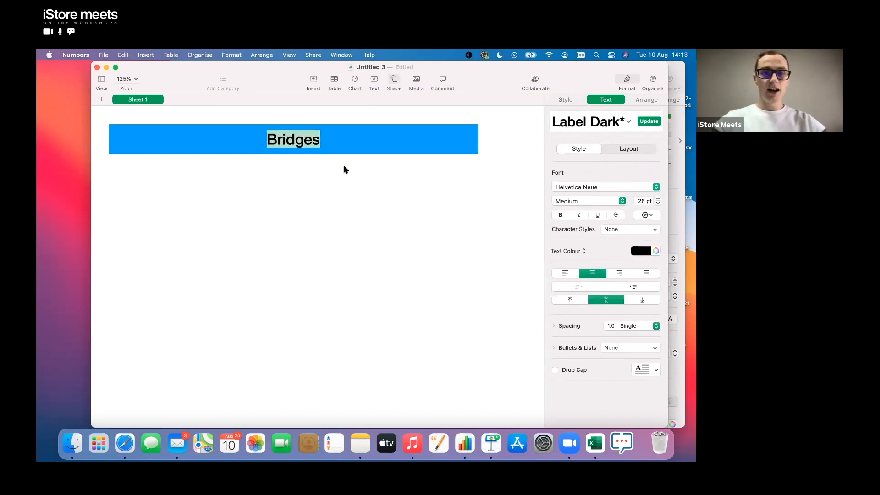
{"action": "left_click", "coordinate": [346, 170]}
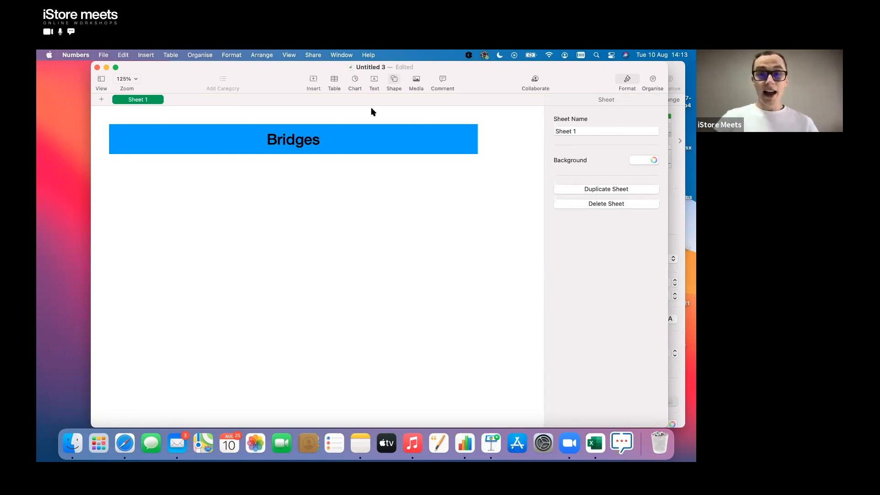
Check the media insertion options, switch to Finder and preview the bridge photos in the Numbers Session folder
{"action": "left_click", "coordinate": [415, 79]}
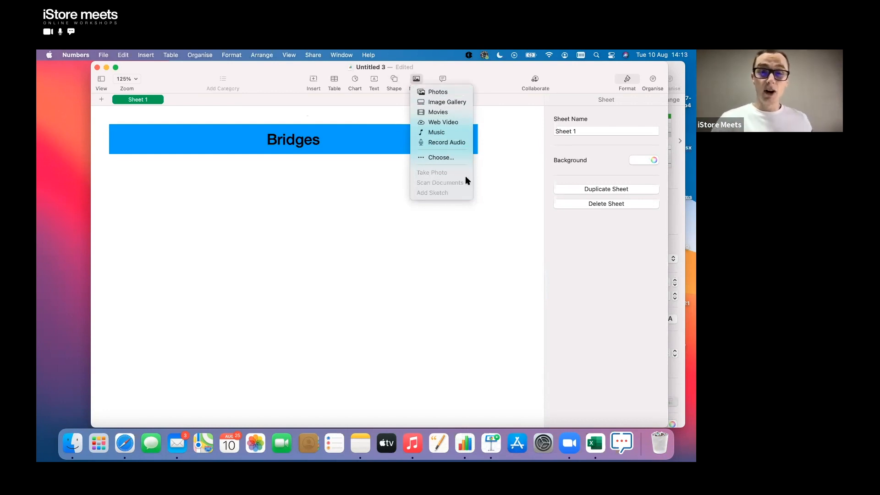
{"action": "left_click", "coordinate": [487, 83]}
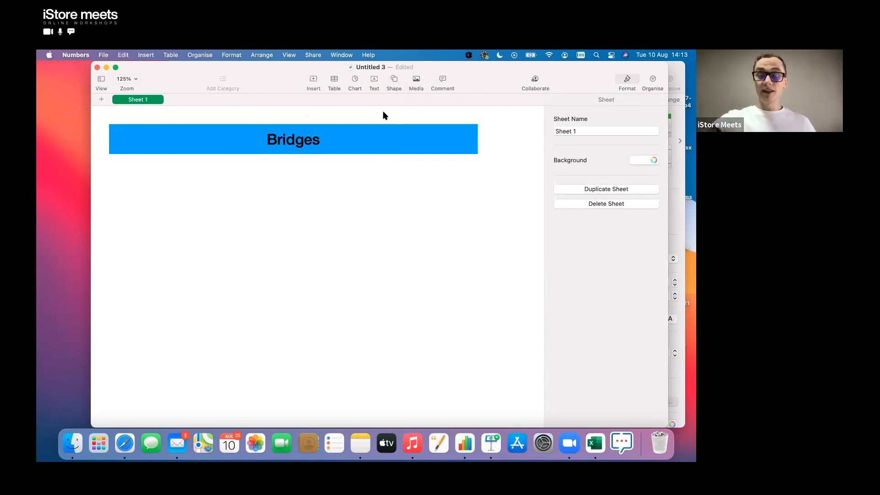
{"action": "left_click", "coordinate": [73, 443]}
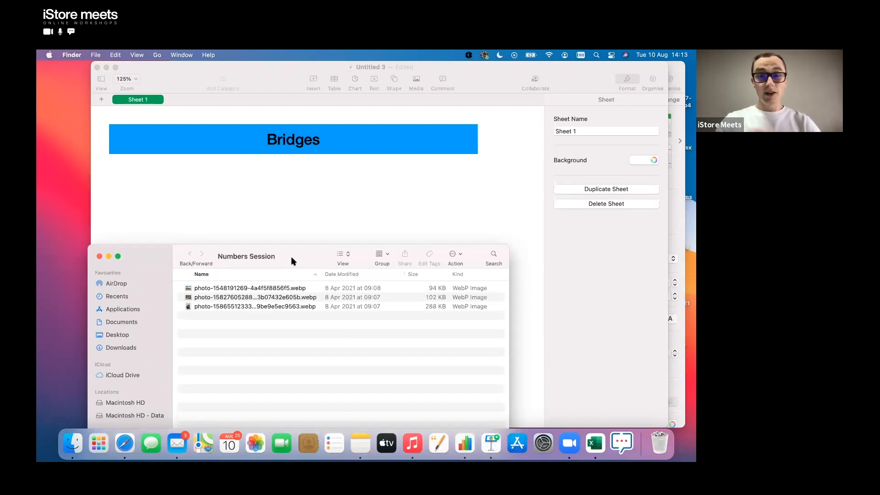
{"action": "left_click_drag", "start_coordinate": [293, 261], "coordinate": [292, 281]}
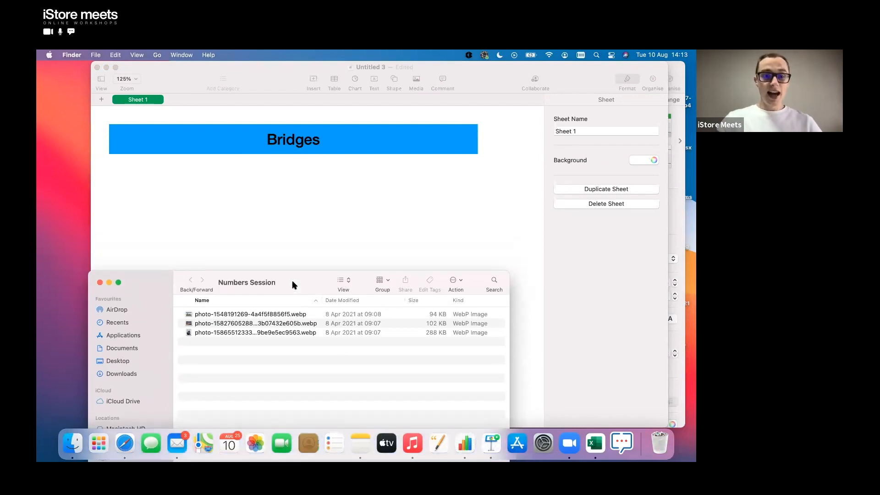
{"action": "left_click", "coordinate": [274, 335]}
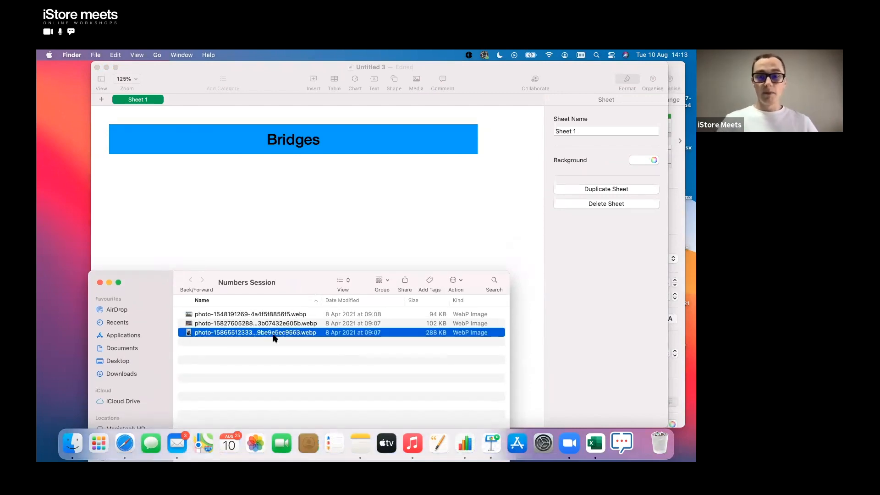
{"action": "key", "text": "space"}
{"action": "key", "text": "Up"}
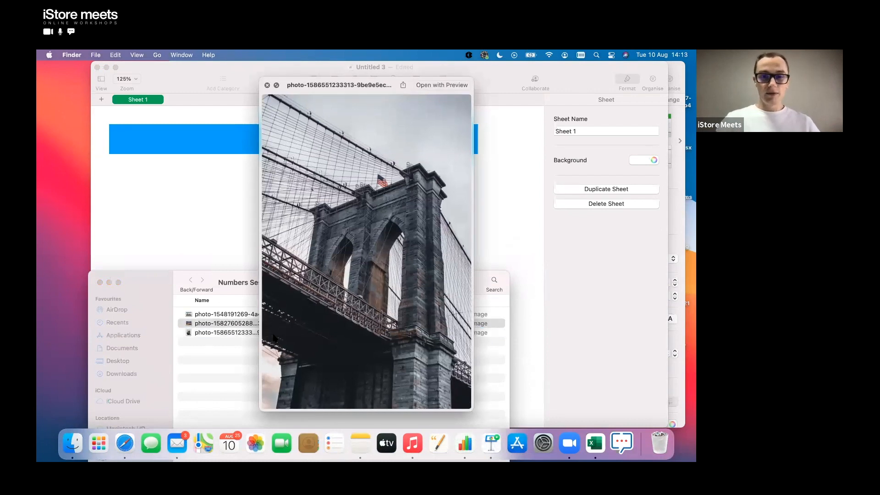
{"action": "key", "text": "Up"}
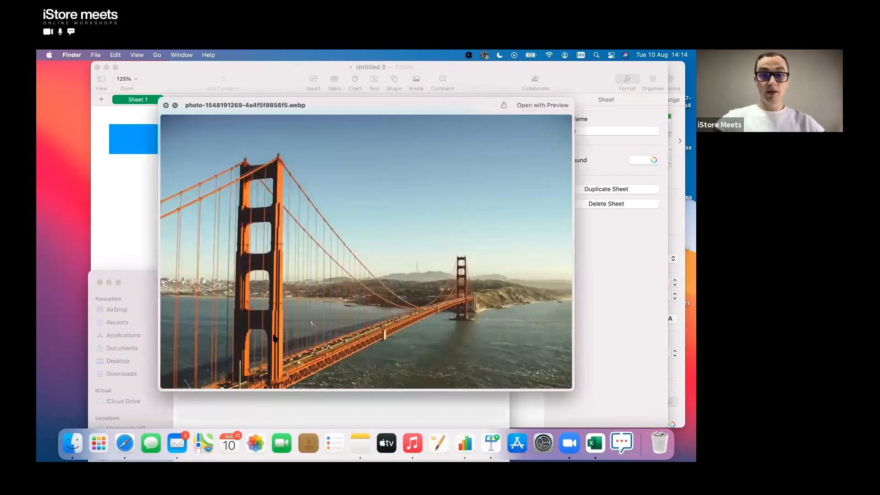
{"action": "key", "text": "space"}
{"action": "left_click_drag", "start_coordinate": [266, 316], "coordinate": [274, 230]}
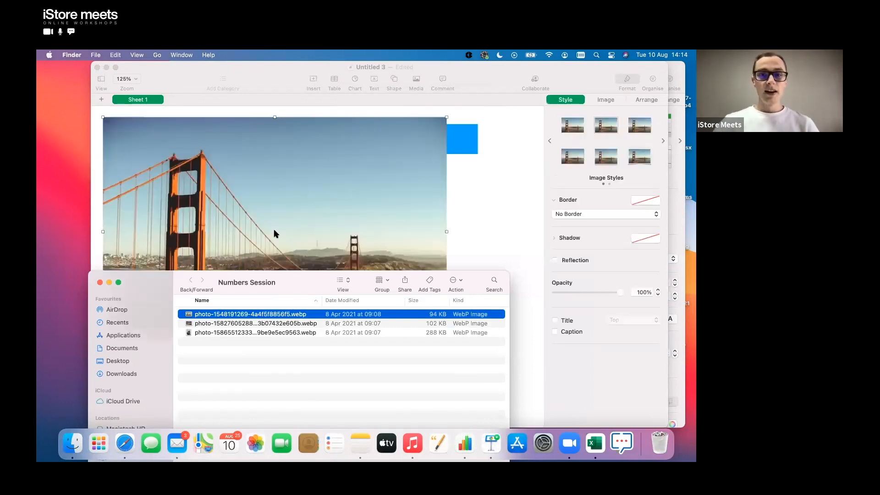
{"action": "left_click", "coordinate": [100, 282]}
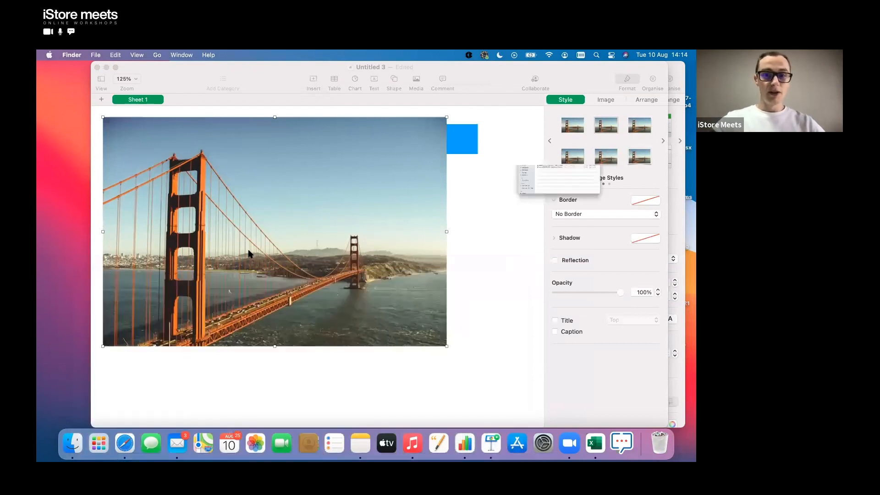
{"action": "left_click", "coordinate": [255, 285]}
{"action": "left_click_drag", "start_coordinate": [258, 239], "coordinate": [265, 279]}
{"action": "left_click_drag", "start_coordinate": [453, 387], "coordinate": [240, 288]}
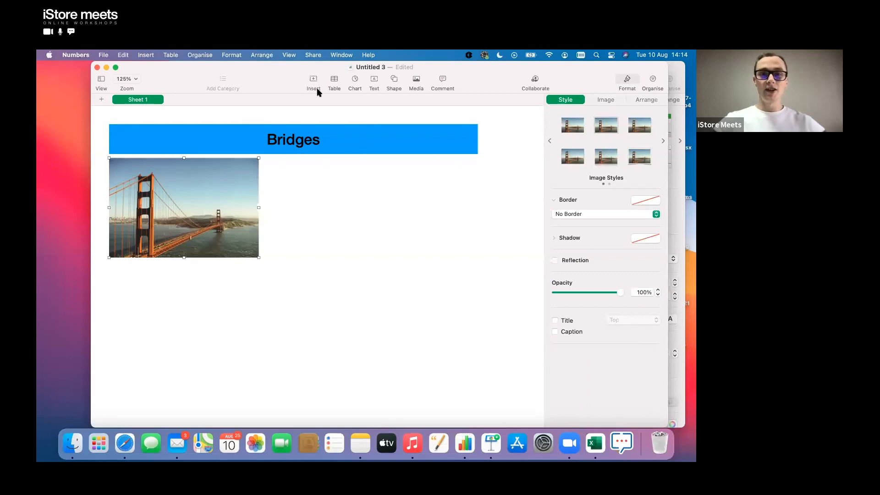
Insert a grey table with a header row and header column, and place it beside the bridge photo below the banner
{"action": "left_click", "coordinate": [334, 81]}
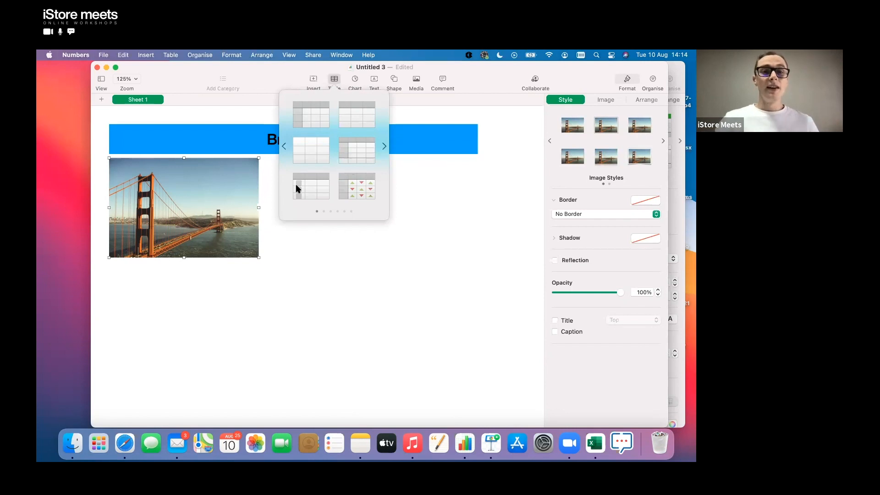
{"action": "left_click", "coordinate": [315, 114]}
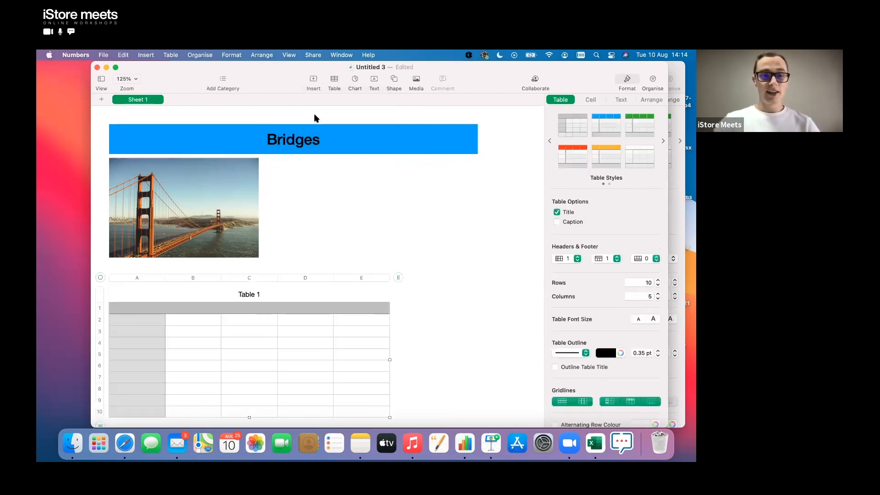
{"action": "scroll", "coordinate": [336, 250], "scroll_direction": "down", "scroll_amount": 1}
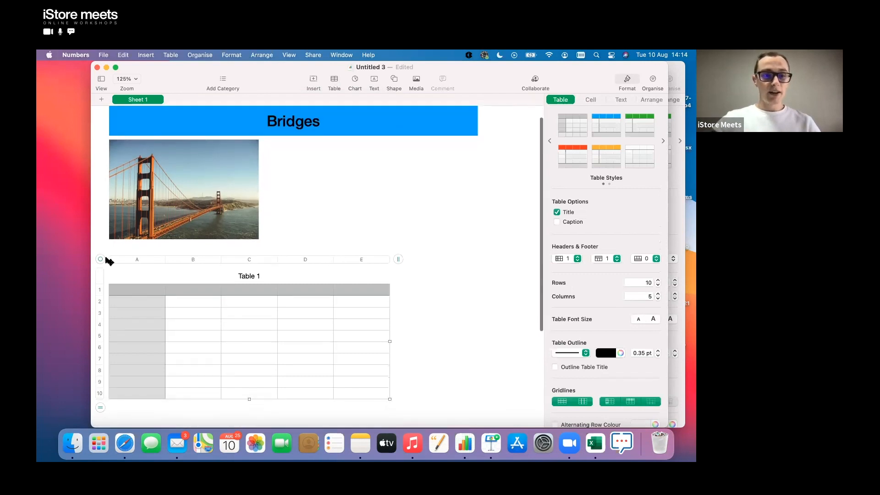
{"action": "left_click_drag", "start_coordinate": [102, 258], "coordinate": [255, 134]}
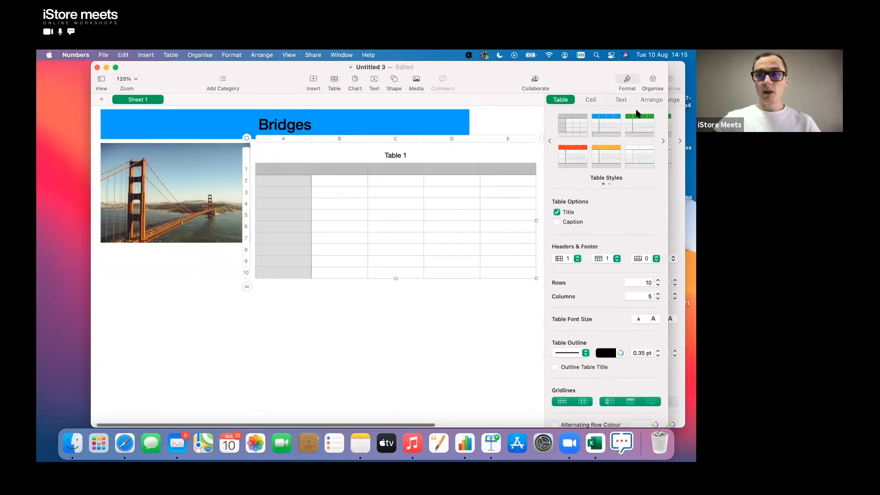
Hide the formatting sidebar and reduce the table to 5 rows and 4 columns
{"action": "left_click", "coordinate": [625, 82]}
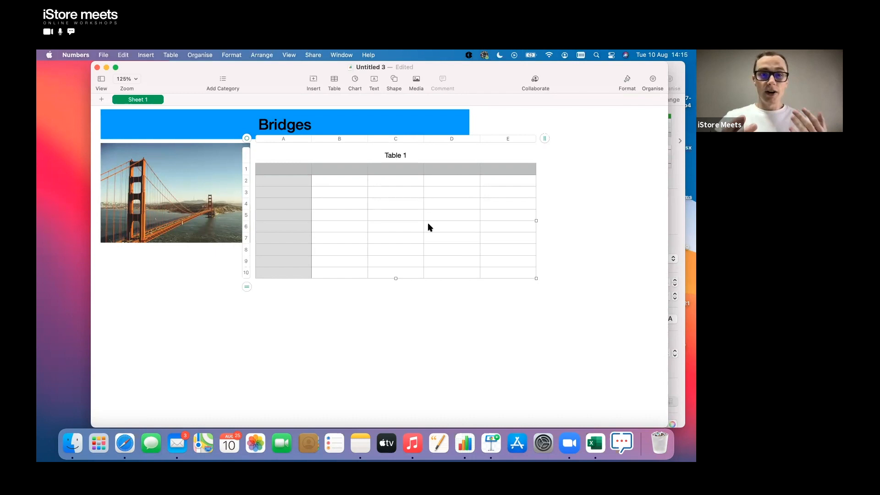
{"action": "mouse_move", "coordinate": [246, 289]}
{"action": "left_mouse_down"}
{"action": "mouse_move", "coordinate": [246, 231]}
{"action": "mouse_move", "coordinate": [249, 296]}
{"action": "left_mouse_up"}
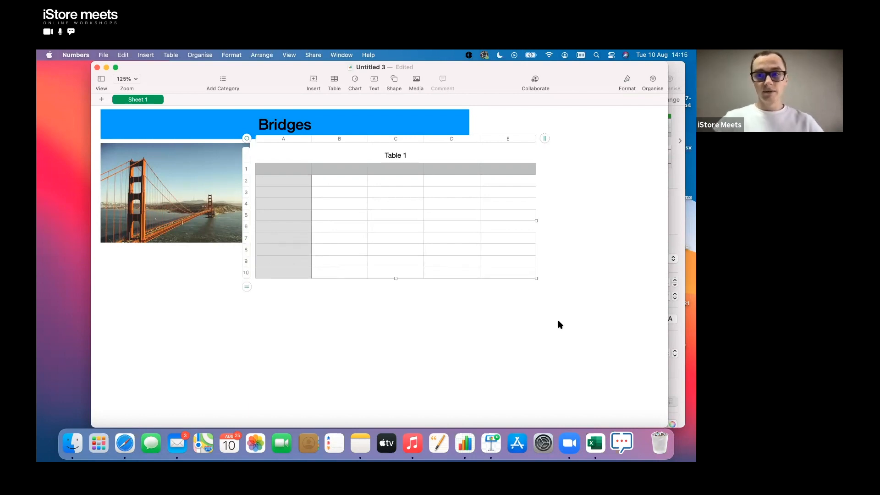
{"action": "left_click", "coordinate": [492, 242]}
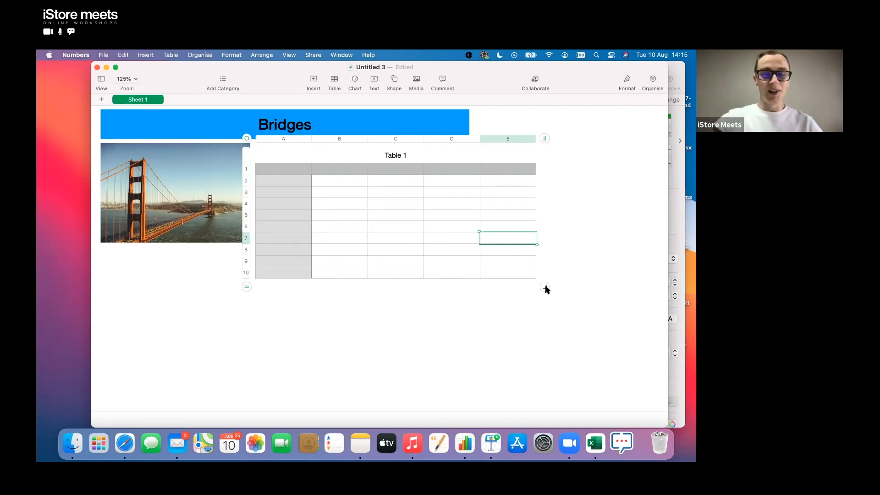
{"action": "left_click_drag", "start_coordinate": [546, 288], "coordinate": [500, 230]}
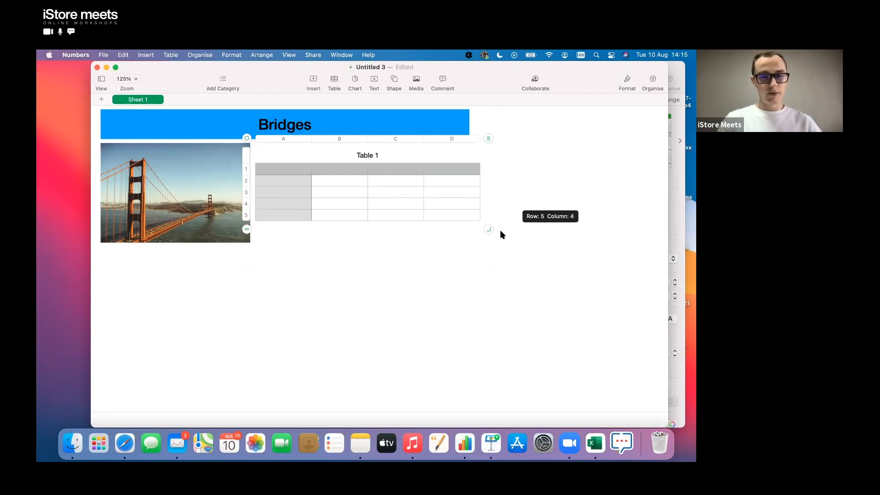
{"action": "left_click_drag", "start_coordinate": [500, 230], "coordinate": [499, 229]}
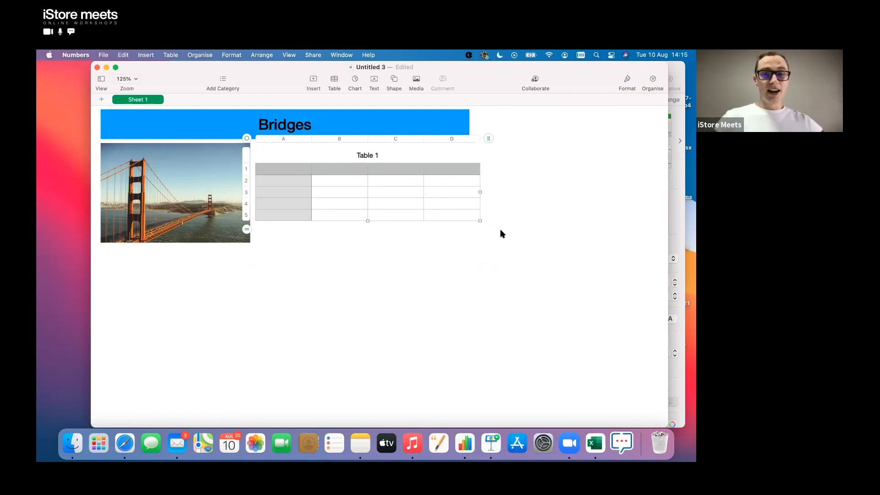
Show the formatting sidebar and rename the table title to "Methods of Travel"
{"action": "left_click", "coordinate": [627, 81]}
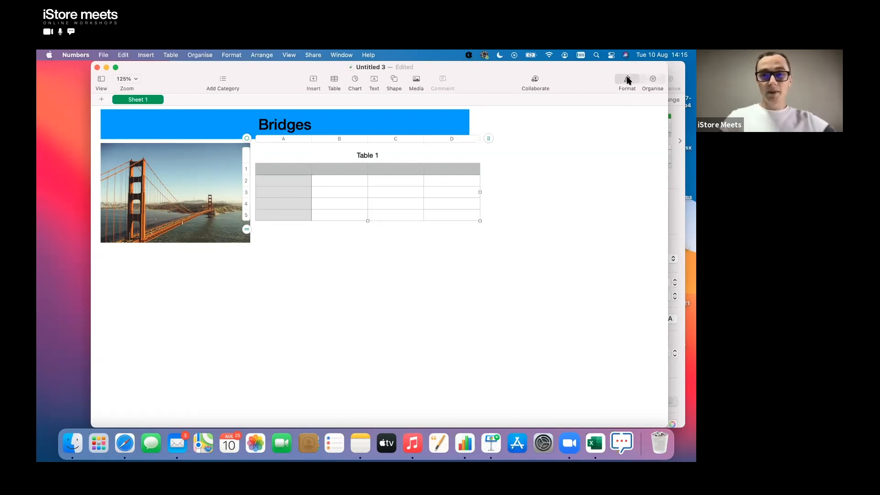
{"action": "left_click", "coordinate": [375, 156]}
{"action": "double_click", "coordinate": [376, 156]}
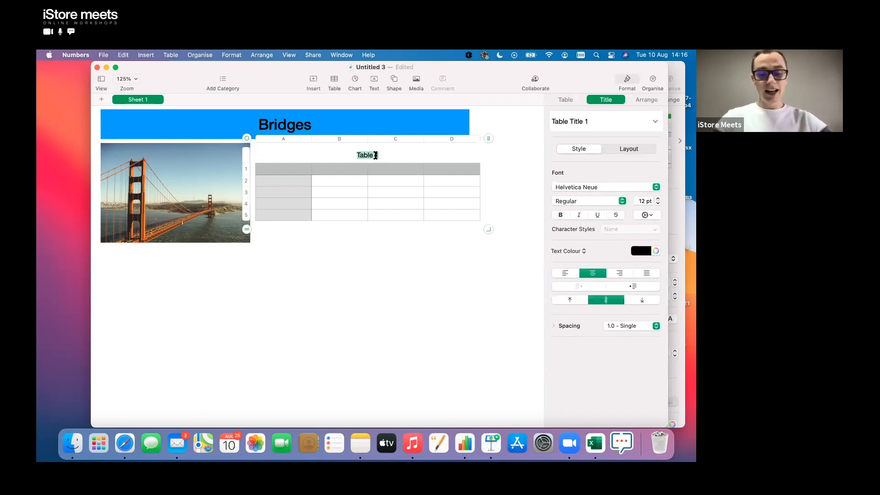
{"action": "type", "text": "Methods"}
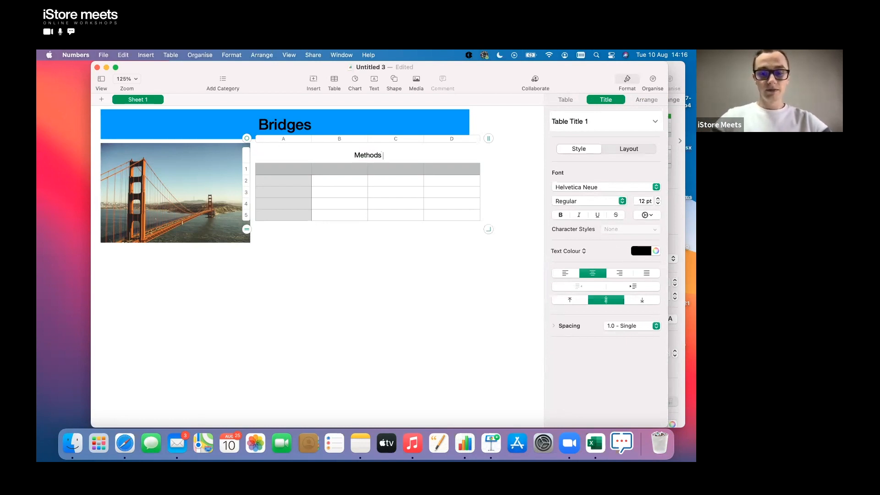
{"action": "type", "text": " of Travel"}
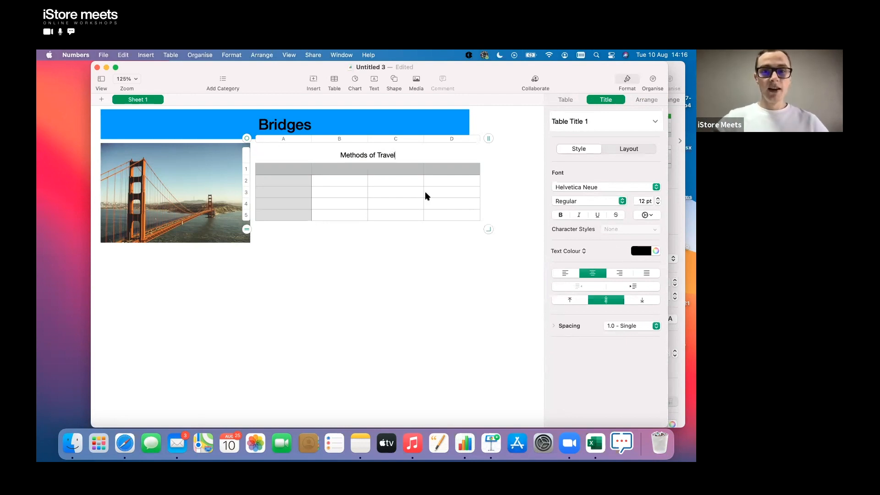
Enter the column headings Foot, Car and Cycle in header cells B1 to D1
{"action": "left_click", "coordinate": [291, 181]}
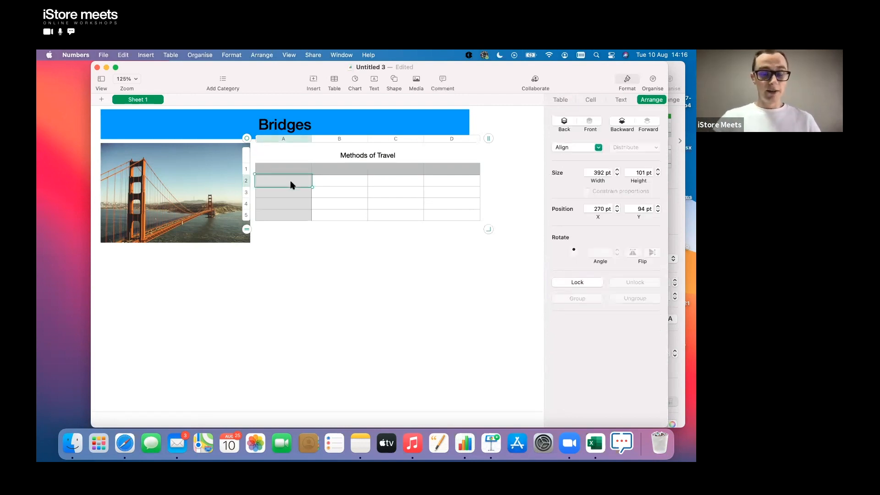
{"action": "left_click", "coordinate": [333, 170]}
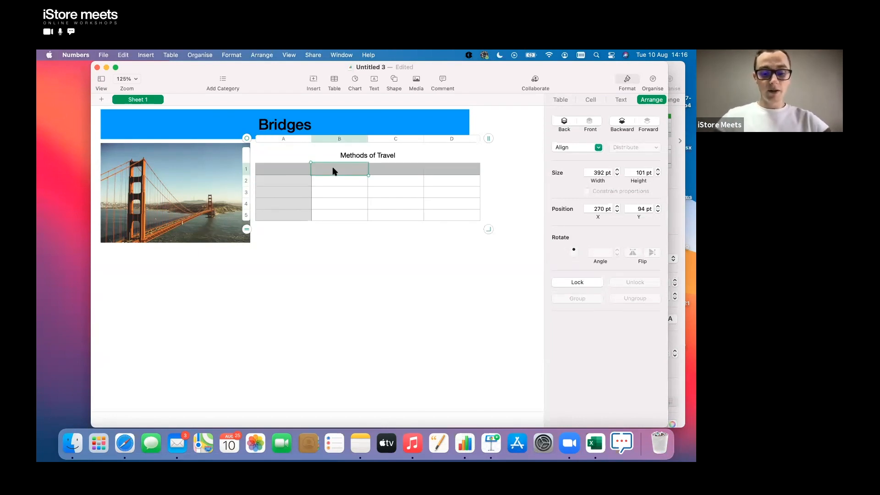
{"action": "type", "text": "Foot"}
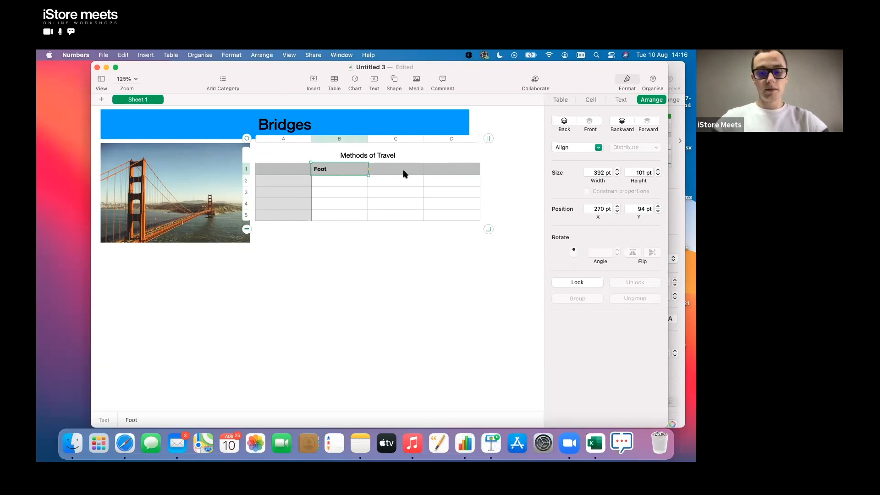
{"action": "left_click", "coordinate": [405, 174]}
{"action": "type", "text": "Car"}
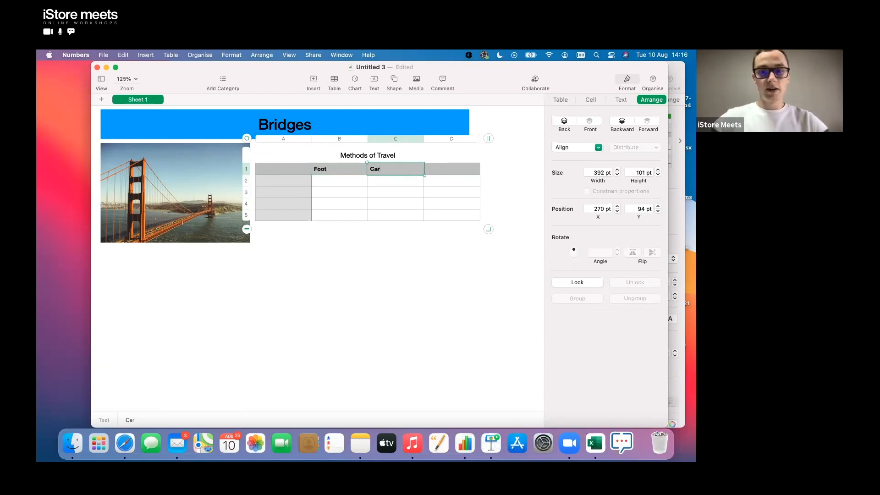
{"action": "left_click", "coordinate": [451, 175]}
{"action": "type", "text": "Cycle"}
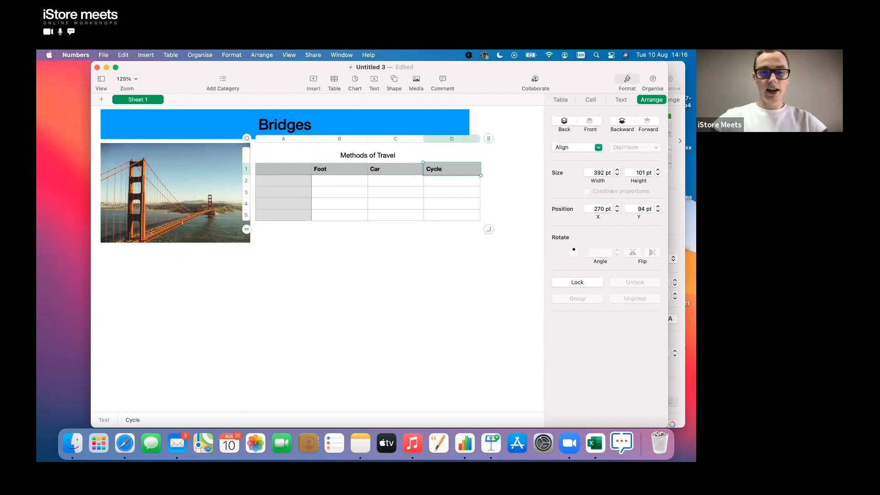
Enter the row headings Brooklyn, Washington and San Francisco in cells A2 to A4
{"action": "left_click", "coordinate": [296, 183]}
{"action": "type", "text": "Broolklyn"}
{"action": "key", "text": "Tab"}
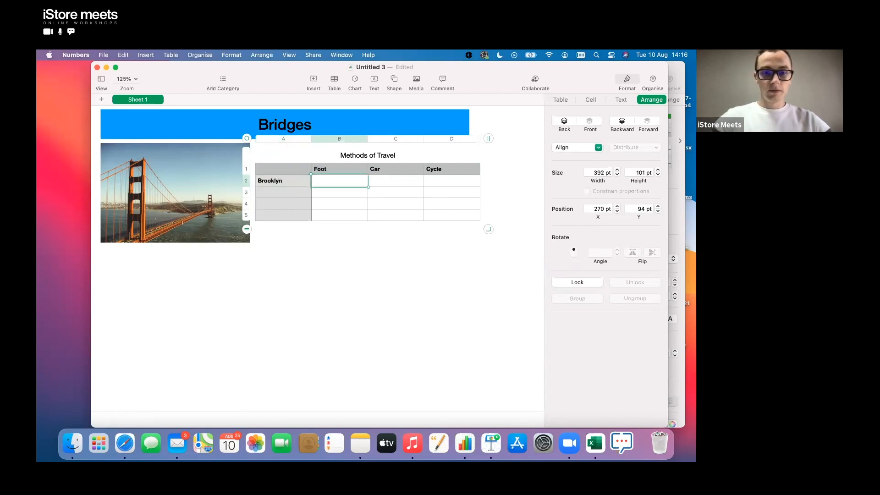
{"action": "left_click", "coordinate": [275, 195]}
{"action": "type", "text": "Washing"}
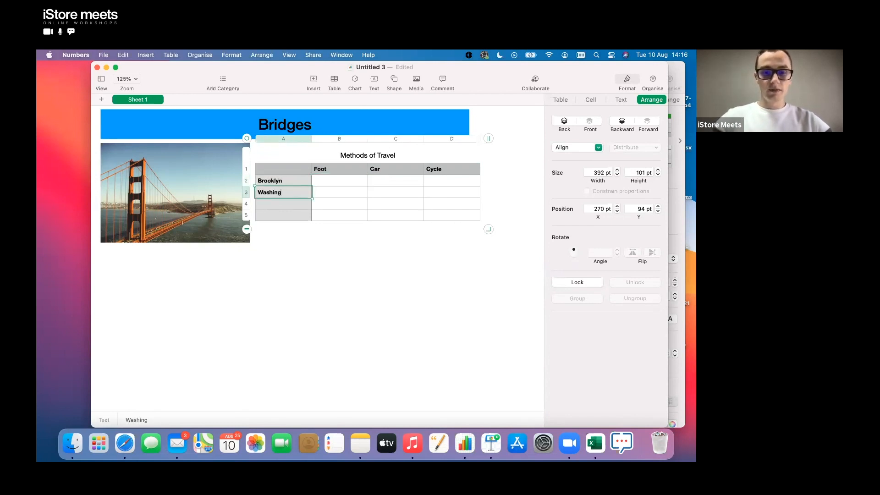
{"action": "type", "text": "ton"}
{"action": "left_click", "coordinate": [278, 202]}
{"action": "type", "text": "San F"}
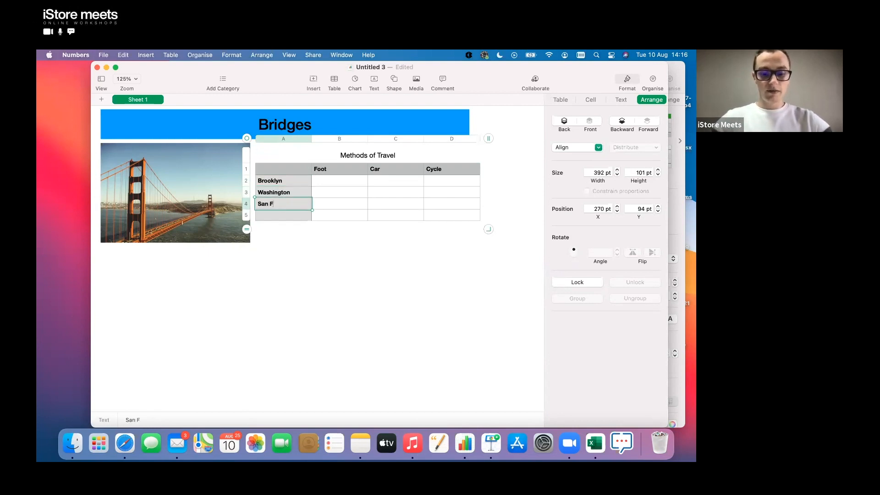
{"action": "type", "text": "rancisco"}
{"action": "left_click", "coordinate": [347, 216]}
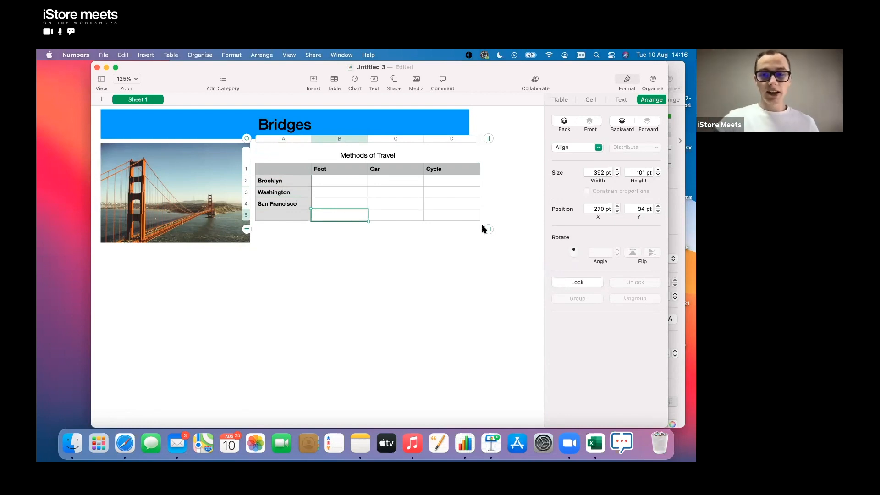
Resize the table to 4 rows and 5 columns and head the added column E with Total
{"action": "left_click_drag", "start_coordinate": [490, 232], "coordinate": [532, 228]}
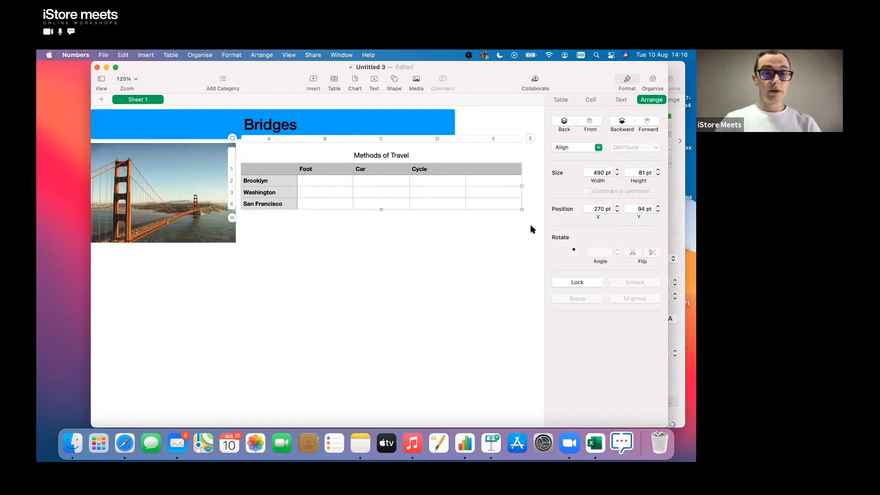
{"action": "left_click", "coordinate": [491, 170]}
{"action": "type", "text": "Total"}
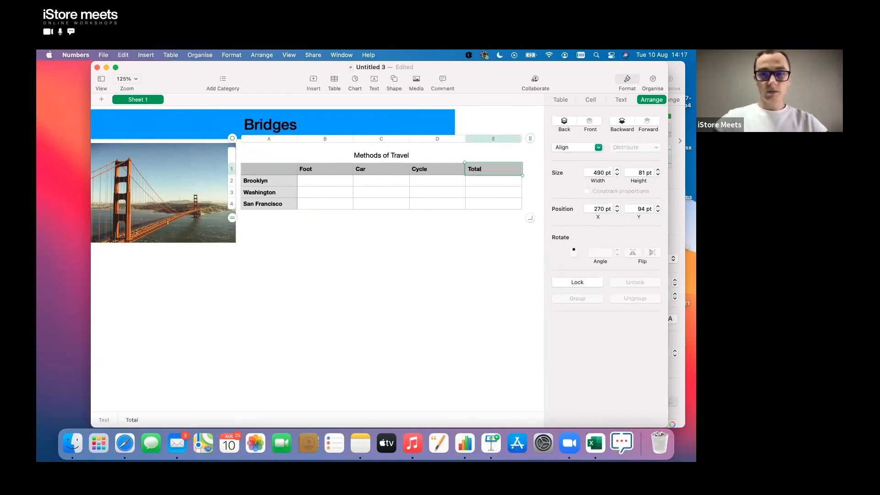
Fill the Brooklyn row with 1200 for Foot, 2300 for Car and 750 for Cycle
{"action": "left_click", "coordinate": [335, 181]}
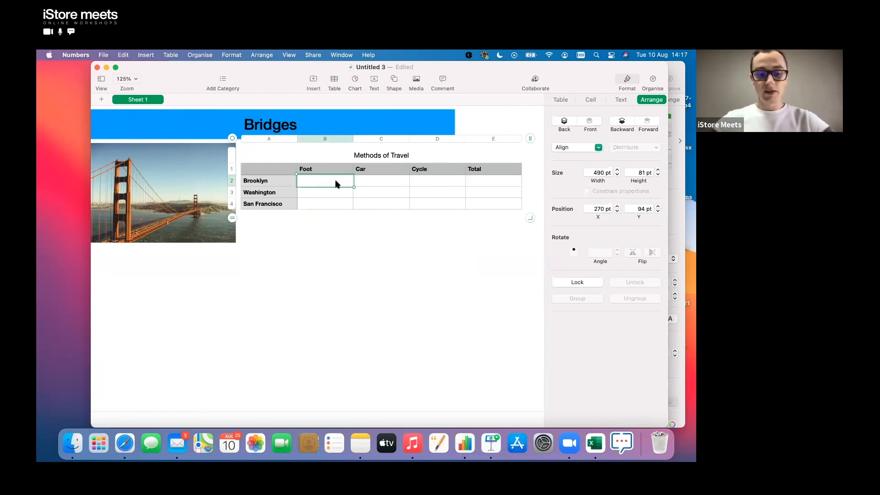
{"action": "type", "text": "1200"}
{"action": "key", "text": "Tab"}
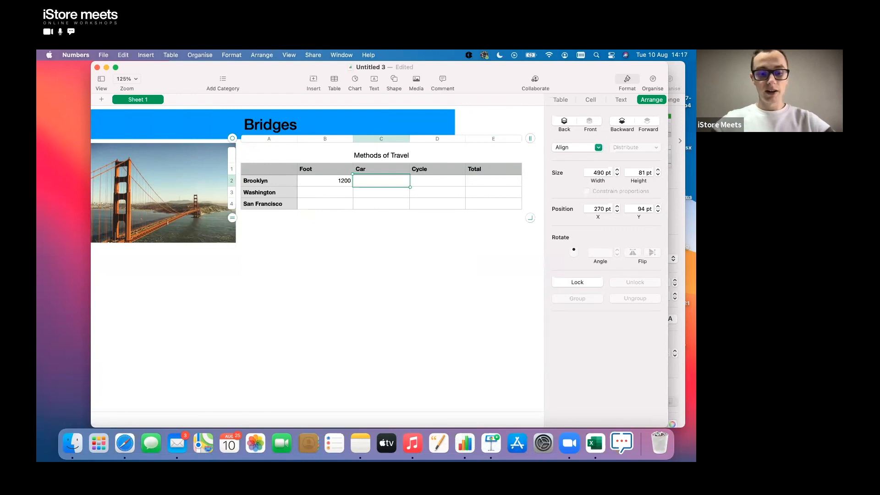
{"action": "type", "text": "2300"}
{"action": "key", "text": "Tab"}
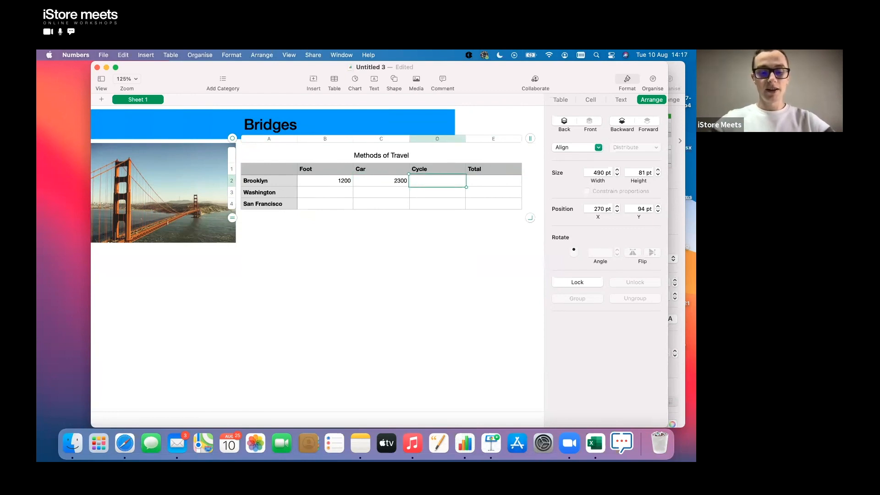
{"action": "type", "text": "750"}
{"action": "key", "text": "Return"}
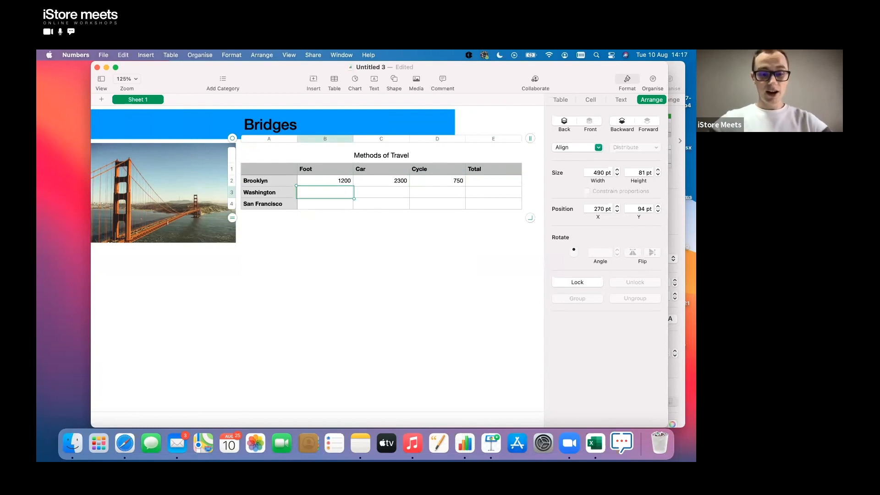
Fill the Washington row with 2300 for Foot, 4500 for Car and 920 for Cycle
{"action": "type", "text": "2300"}
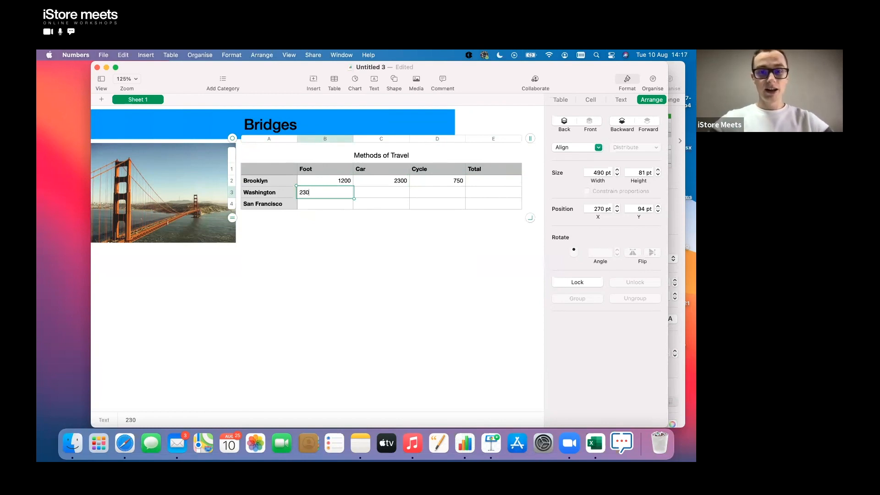
{"action": "key", "text": "Tab"}
{"action": "type", "text": "45"}
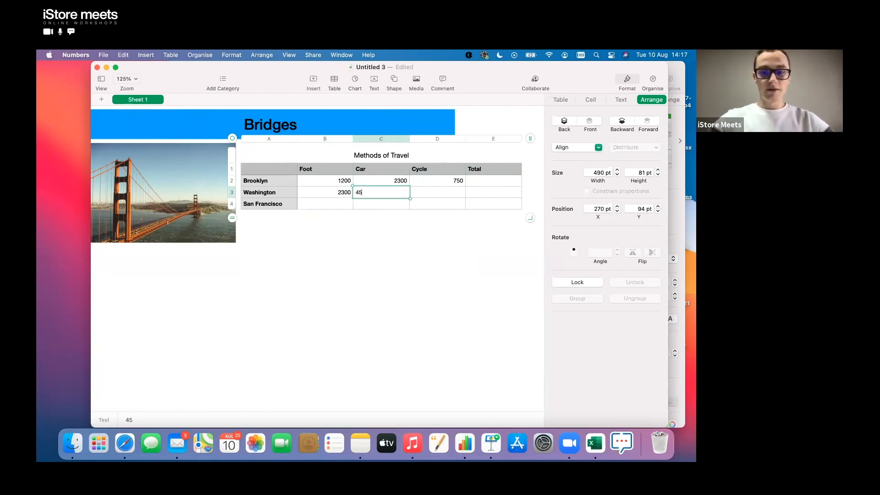
{"action": "type", "text": "00"}
{"action": "key", "text": "Tab"}
{"action": "type", "text": "920"}
{"action": "key", "text": "Return"}
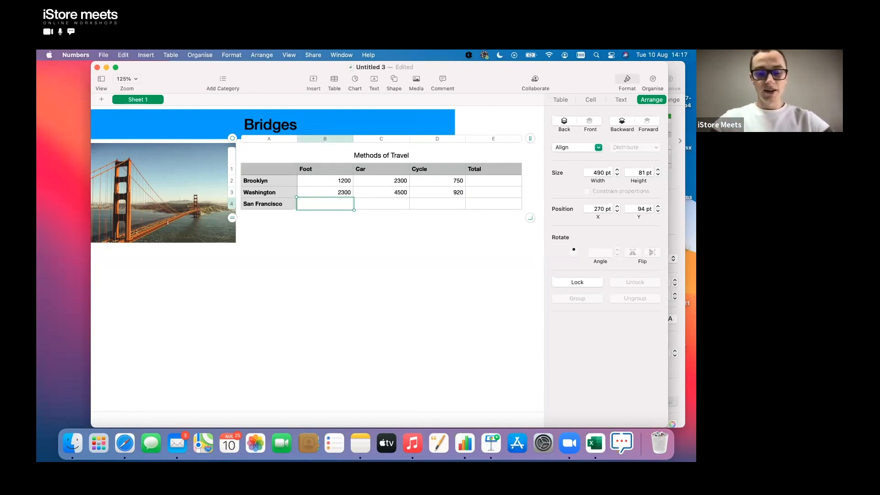
Fill the San Francisco row with 2700 for Foot, 6500 for Car and 1030 for Cycle
{"action": "type", "text": "27"}
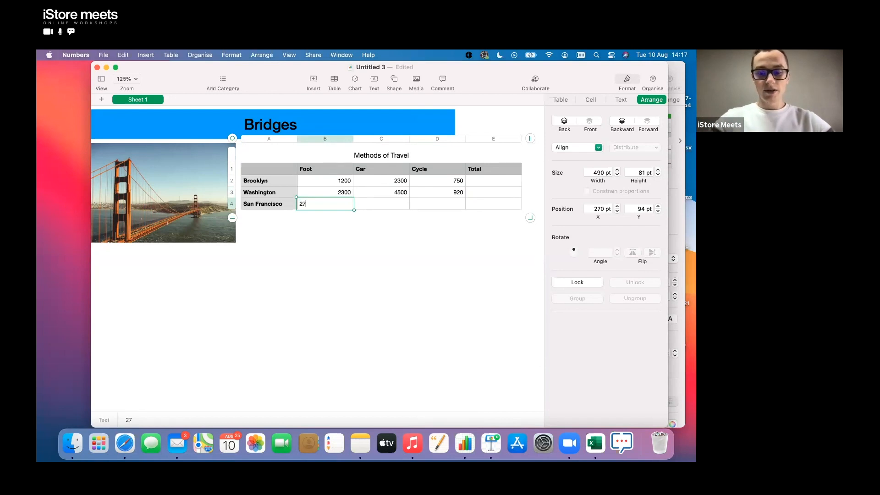
{"action": "type", "text": "00"}
{"action": "key", "text": "Tab"}
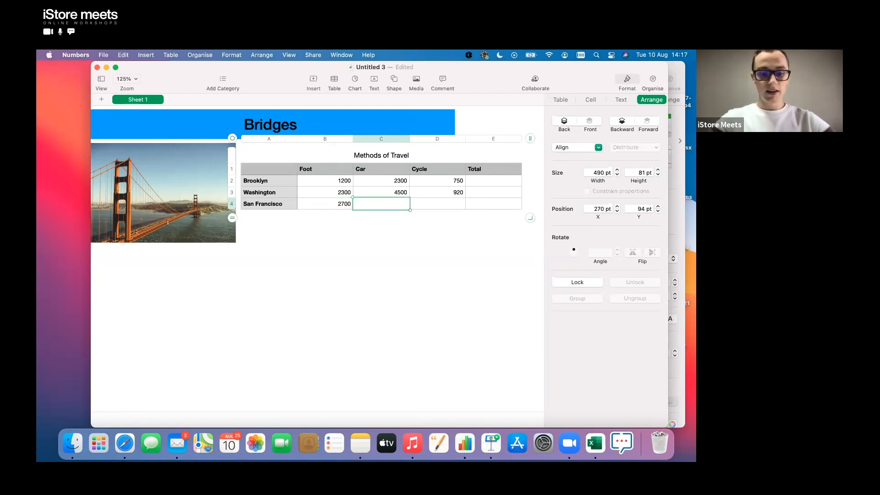
{"action": "type", "text": "6500"}
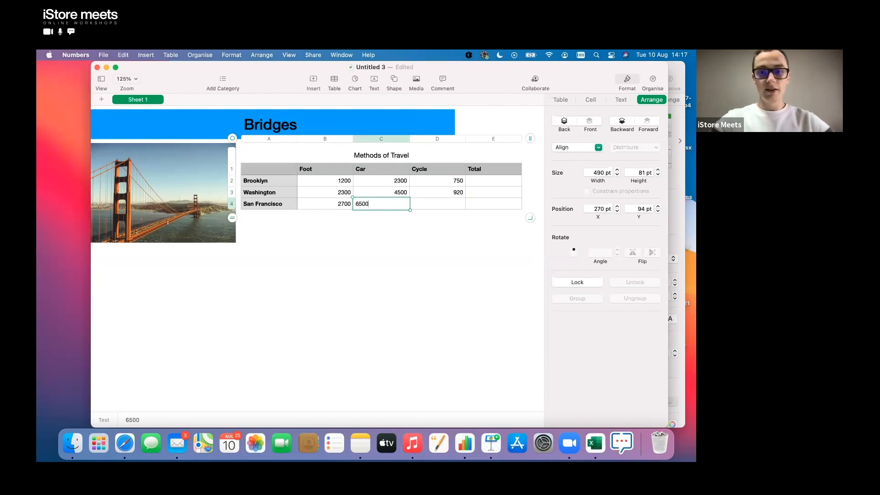
{"action": "key", "text": "Tab"}
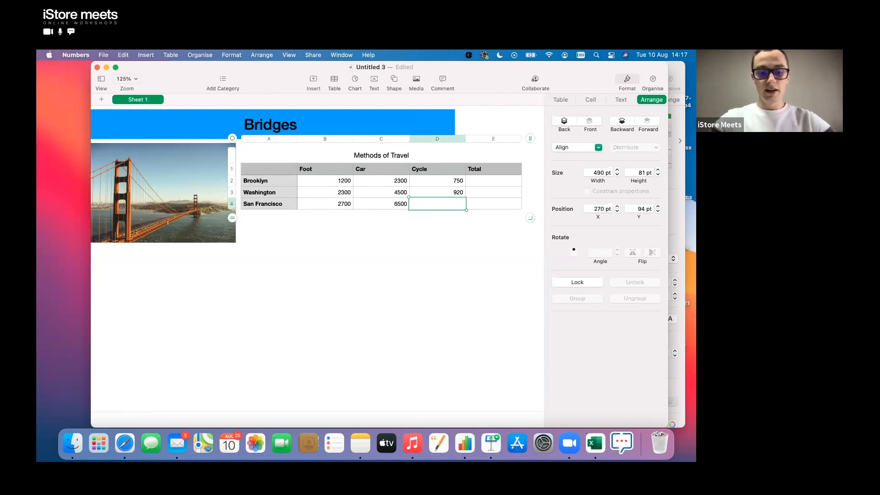
{"action": "type", "text": "1030"}
{"action": "key", "text": "Return"}
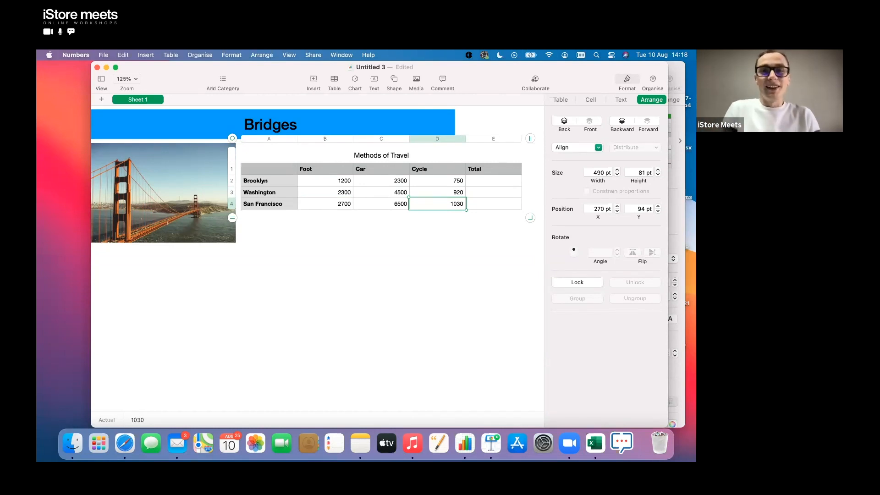
Start a formula in Brooklyn's Total cell and browse the list of all available functions
{"action": "left_click", "coordinate": [492, 186]}
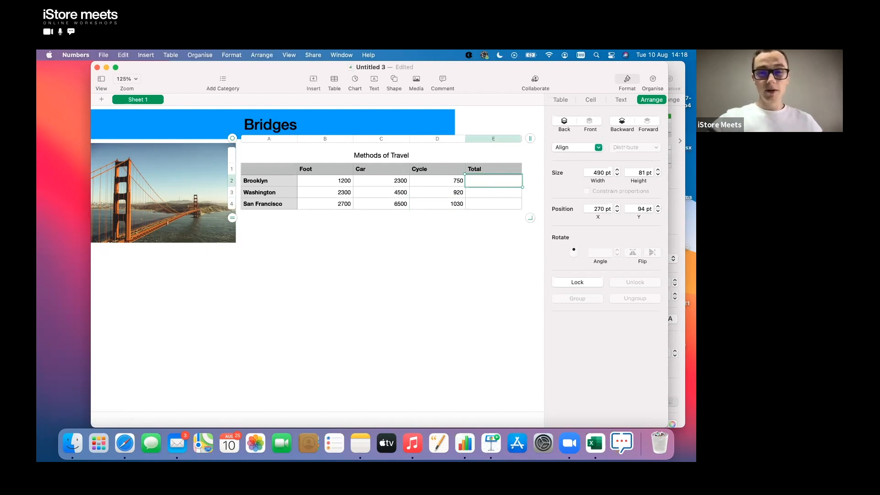
{"action": "key", "text": "equal"}
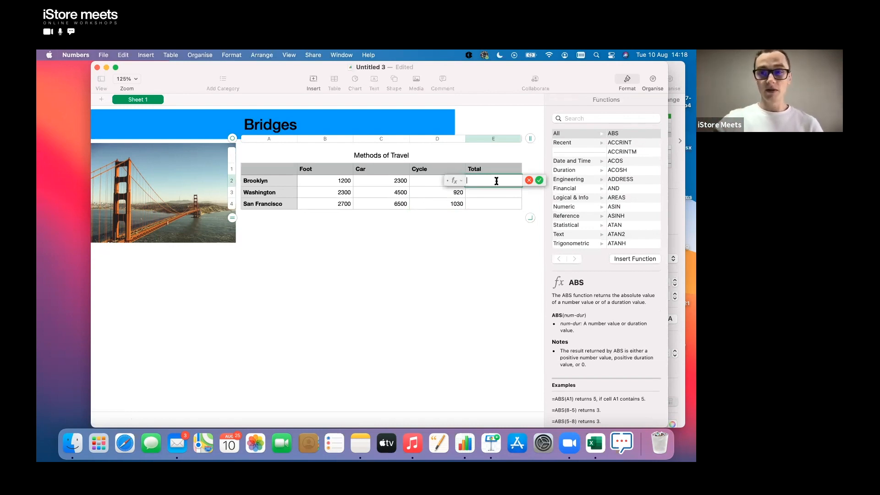
{"action": "scroll", "coordinate": [611, 207], "scroll_direction": "down", "scroll_amount": 2}
{"action": "scroll", "coordinate": [611, 208], "scroll_direction": "down", "scroll_amount": 6}
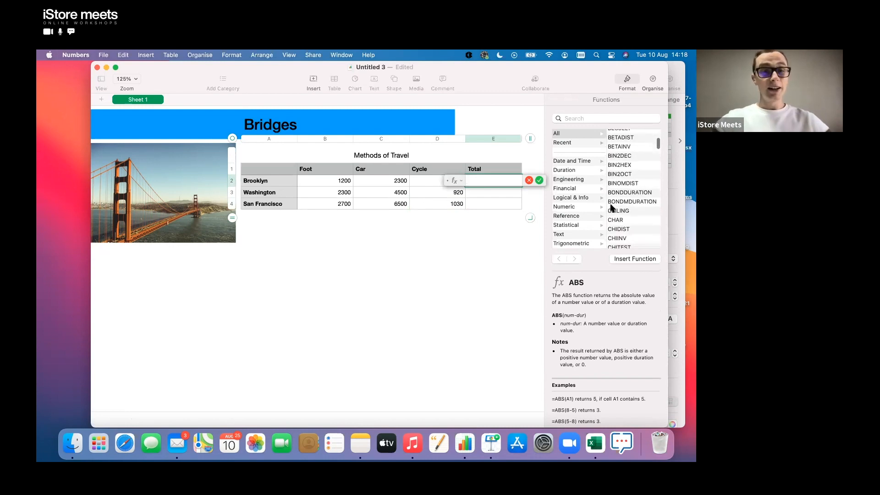
{"action": "scroll", "coordinate": [622, 215], "scroll_direction": "down", "scroll_amount": 4}
{"action": "scroll", "coordinate": [621, 216], "scroll_direction": "down", "scroll_amount": 8}
{"action": "scroll", "coordinate": [622, 216], "scroll_direction": "down", "scroll_amount": 4}
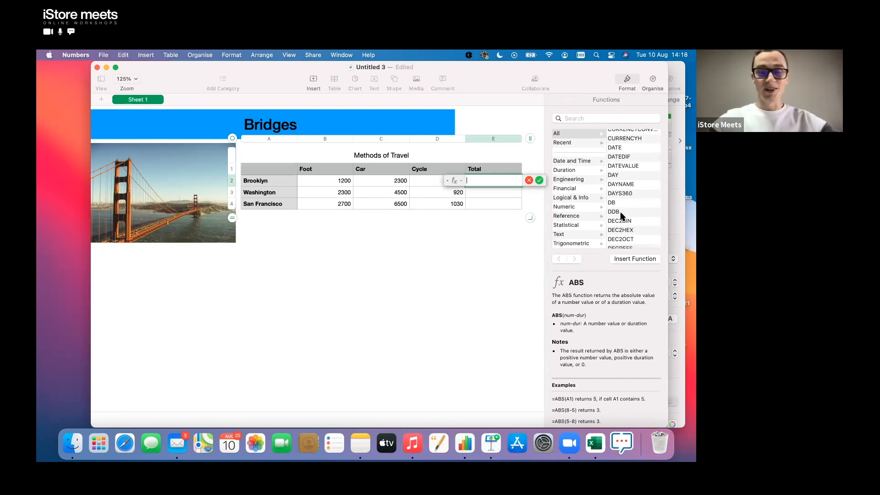
{"action": "scroll", "coordinate": [622, 216], "scroll_direction": "down", "scroll_amount": 8}
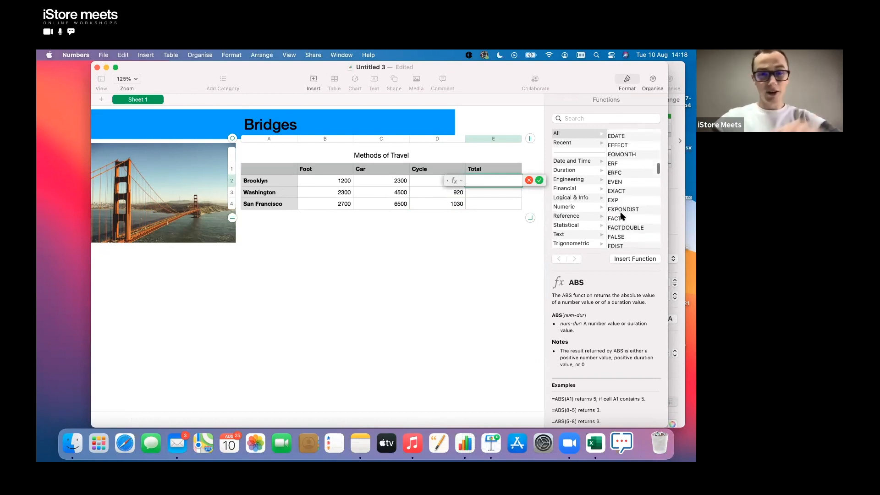
{"action": "scroll", "coordinate": [620, 211], "scroll_direction": "up", "scroll_amount": 15}
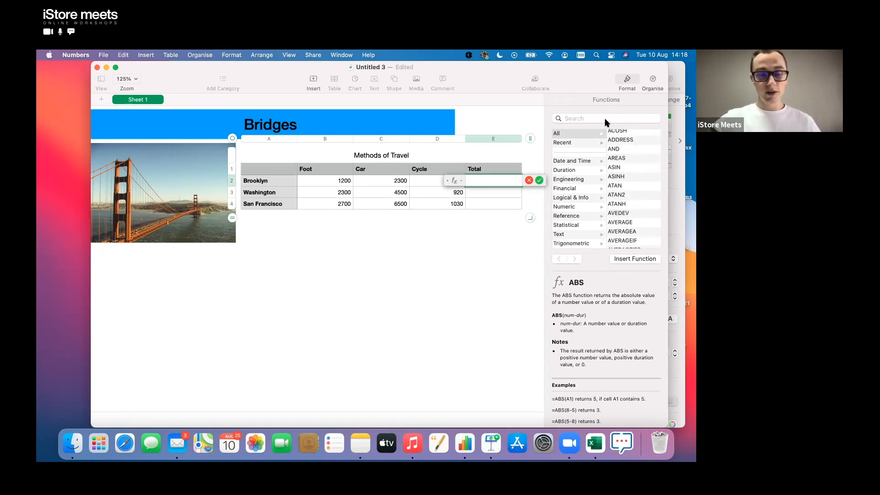
Search the functions for "sum" to view the SUM description, and cancel the formula in Brooklyn's Total cell
{"action": "left_click", "coordinate": [605, 120]}
{"action": "type", "text": "sum"}
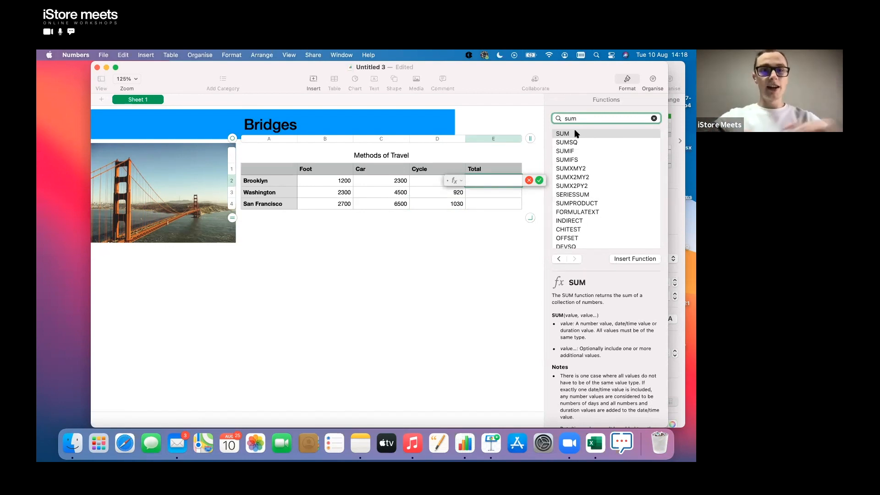
{"action": "left_click", "coordinate": [529, 180]}
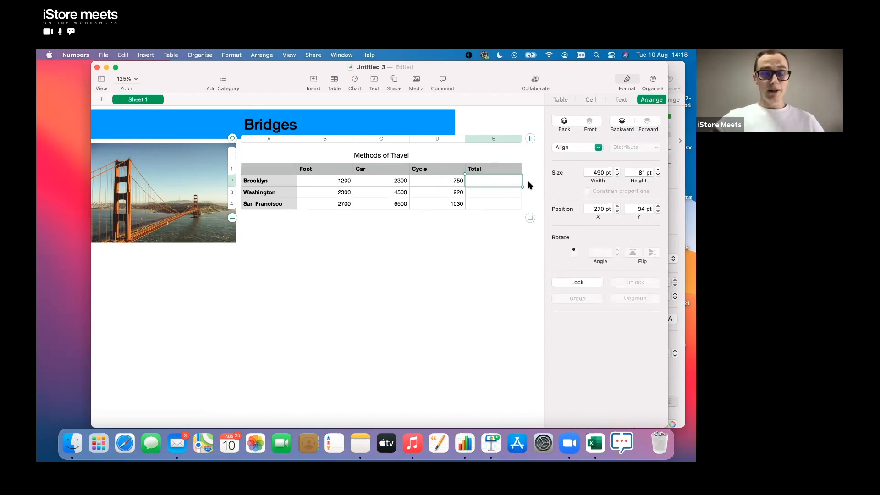
Insert a SUM of Brooklyn's Foot, Car and Cycle values into its Total cell using the quick calculation results
{"action": "left_click", "coordinate": [345, 182]}
{"action": "left_click_drag", "start_coordinate": [345, 182], "coordinate": [440, 185]}
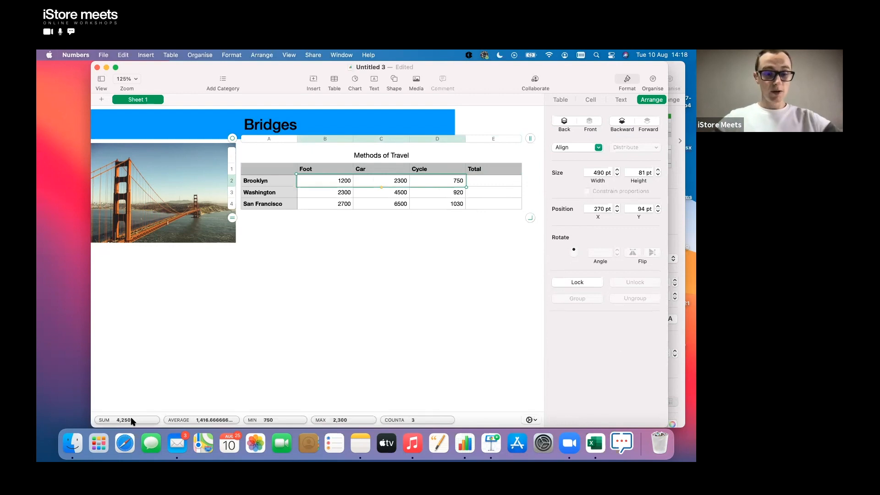
{"action": "mouse_move", "coordinate": [185, 422]}
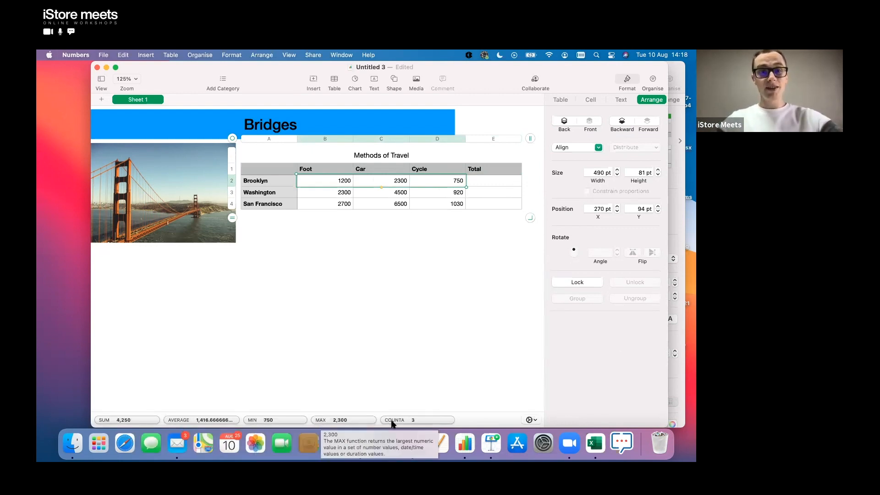
{"action": "mouse_move", "coordinate": [393, 423]}
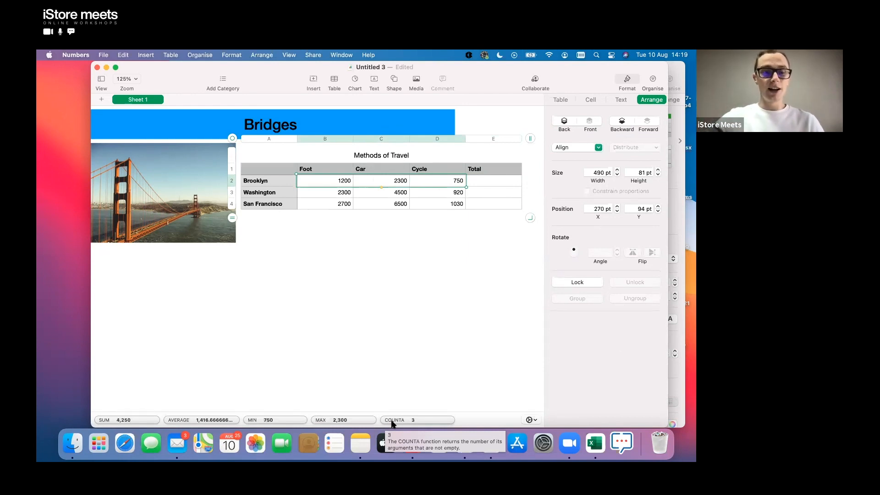
{"action": "left_click_drag", "start_coordinate": [133, 419], "coordinate": [497, 179]}
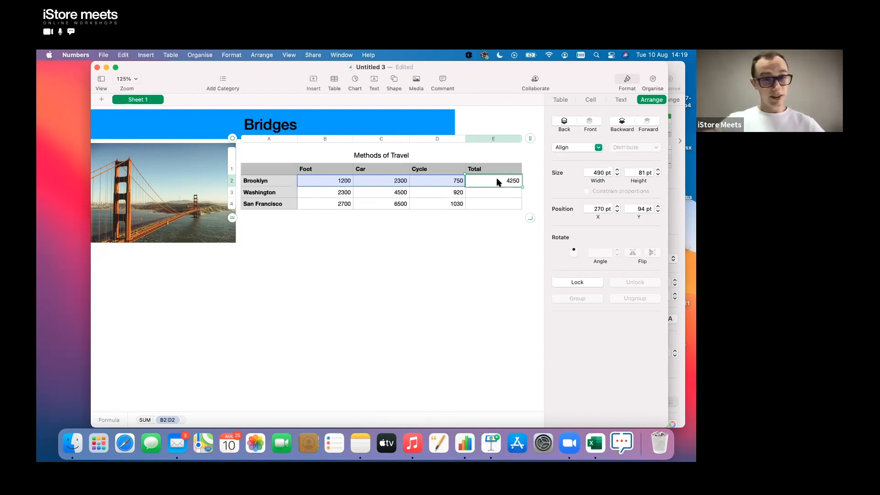
Autofill Brooklyn's Total formula down to the Washington and San Francisco rows, and deselect the table
{"action": "left_click", "coordinate": [498, 197]}
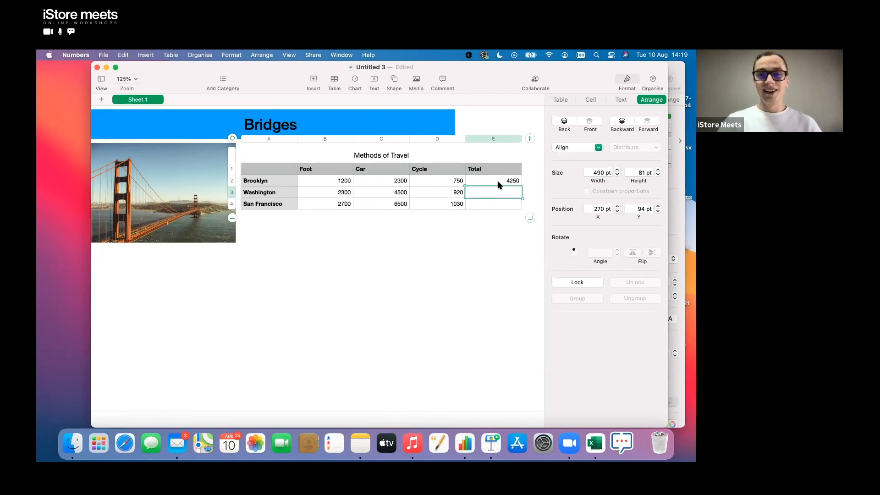
{"action": "left_click", "coordinate": [501, 180]}
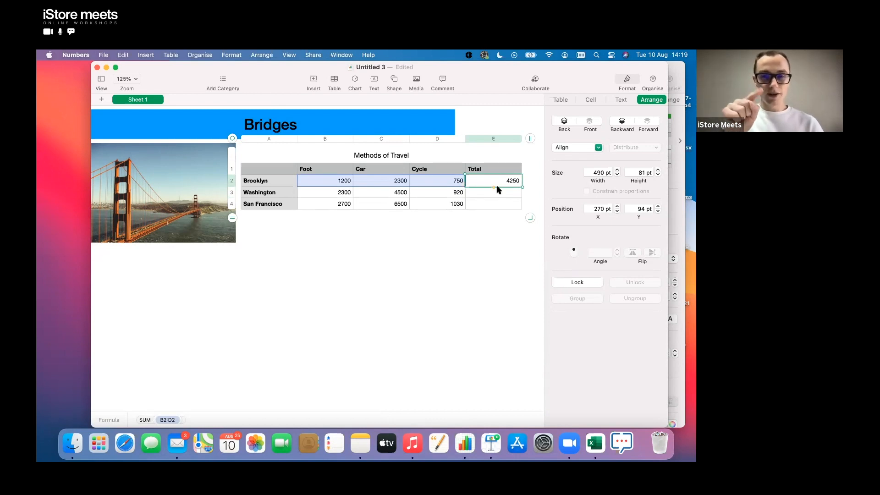
{"action": "left_click_drag", "start_coordinate": [492, 187], "coordinate": [497, 206]}
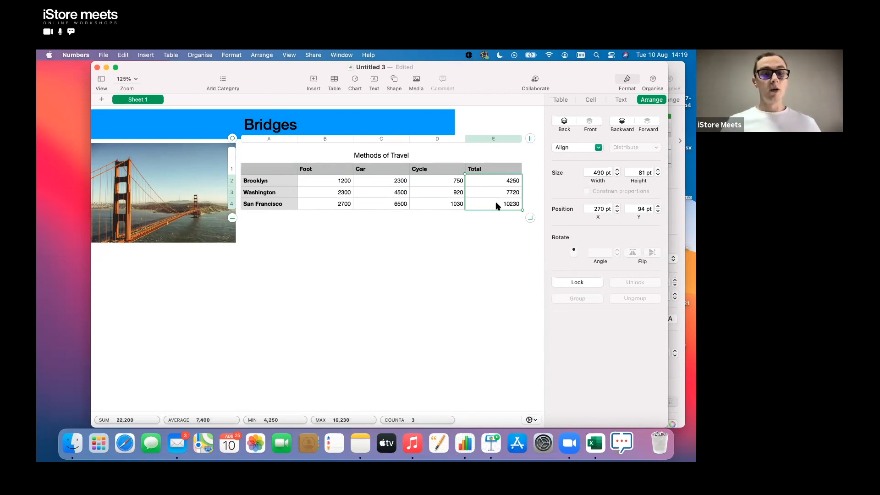
{"action": "left_click", "coordinate": [486, 223]}
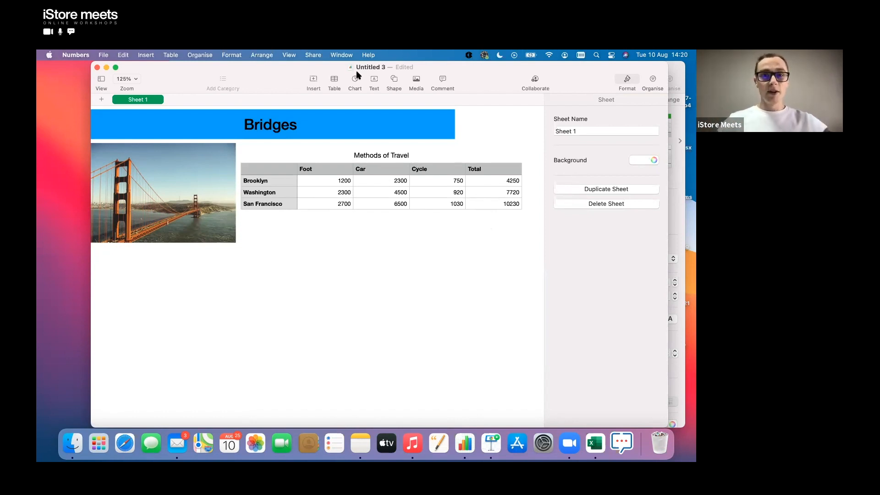
Browse the 2D, 3D and Interactive chart types and their colour variations
{"action": "left_click", "coordinate": [355, 82]}
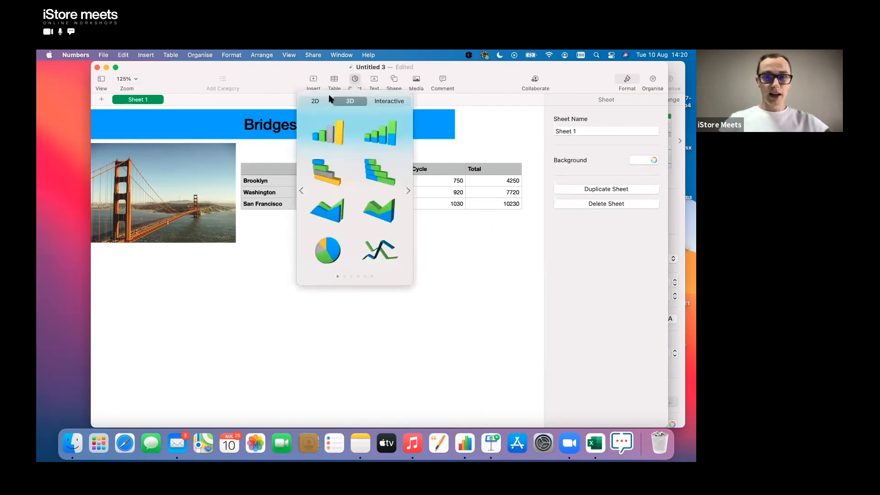
{"action": "left_click", "coordinate": [316, 102]}
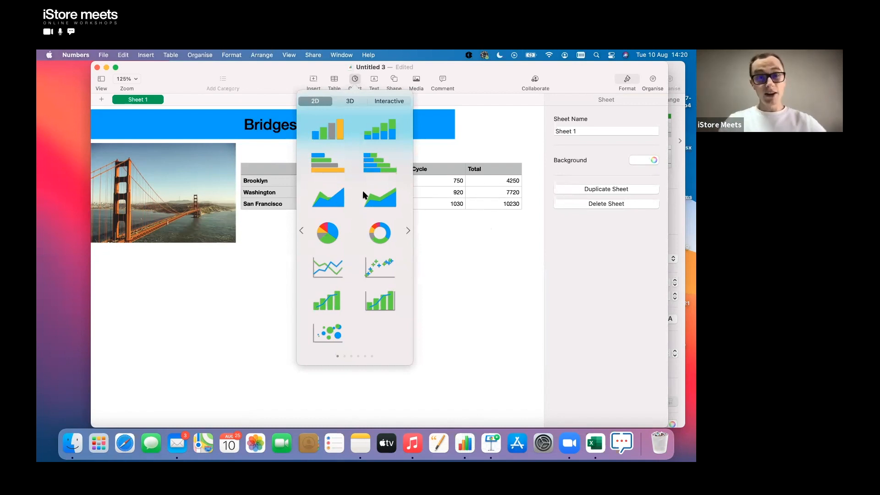
{"action": "scroll", "coordinate": [362, 190], "scroll_direction": "right", "scroll_amount": 2}
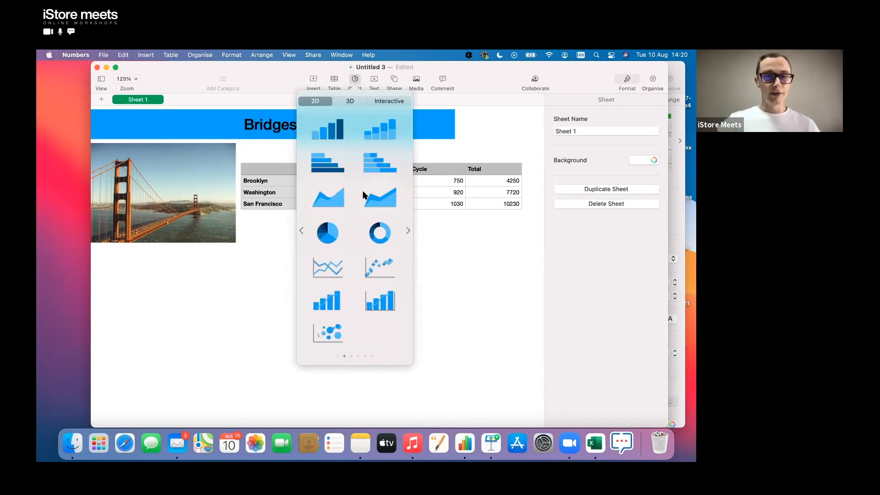
{"action": "scroll", "coordinate": [364, 192], "scroll_direction": "right", "scroll_amount": 4}
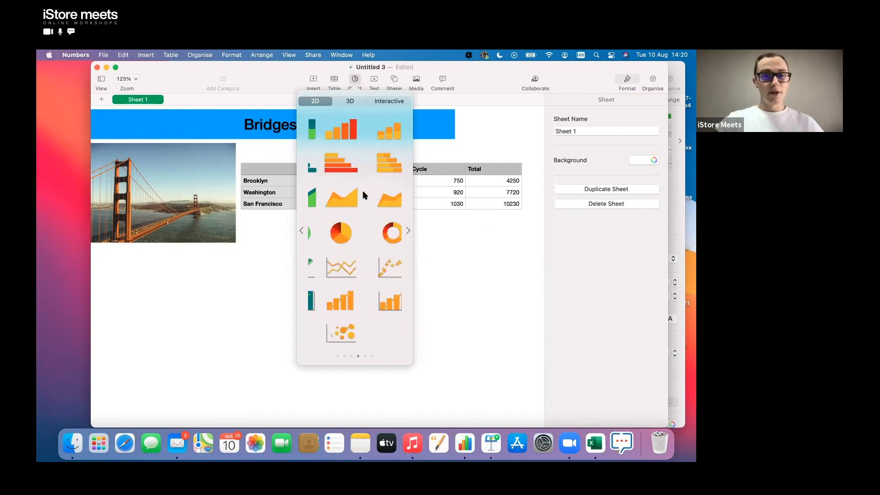
{"action": "scroll", "coordinate": [362, 195], "scroll_direction": "right", "scroll_amount": 1}
{"action": "scroll", "coordinate": [363, 195], "scroll_direction": "left", "scroll_amount": 1}
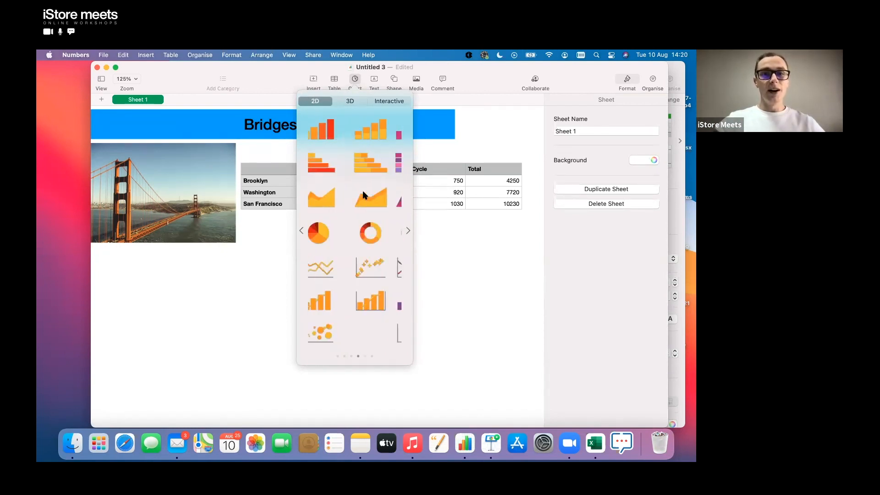
{"action": "scroll", "coordinate": [362, 190], "scroll_direction": "left", "scroll_amount": 3}
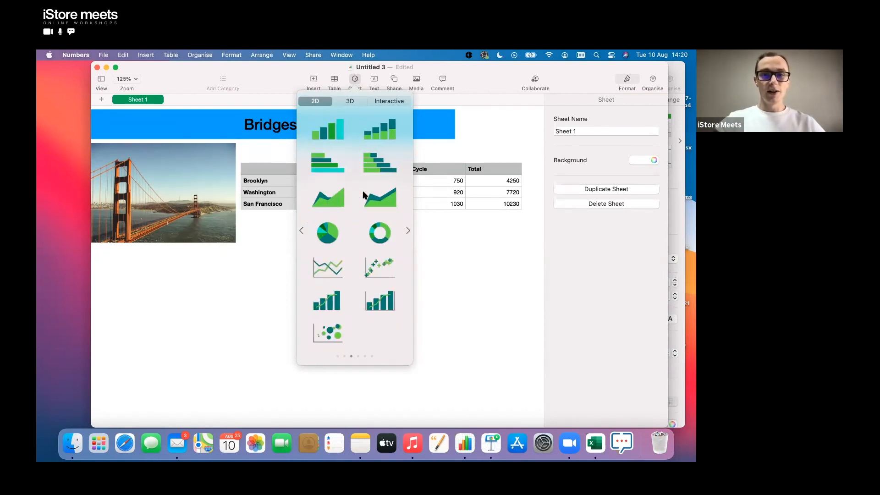
{"action": "left_click", "coordinate": [358, 103]}
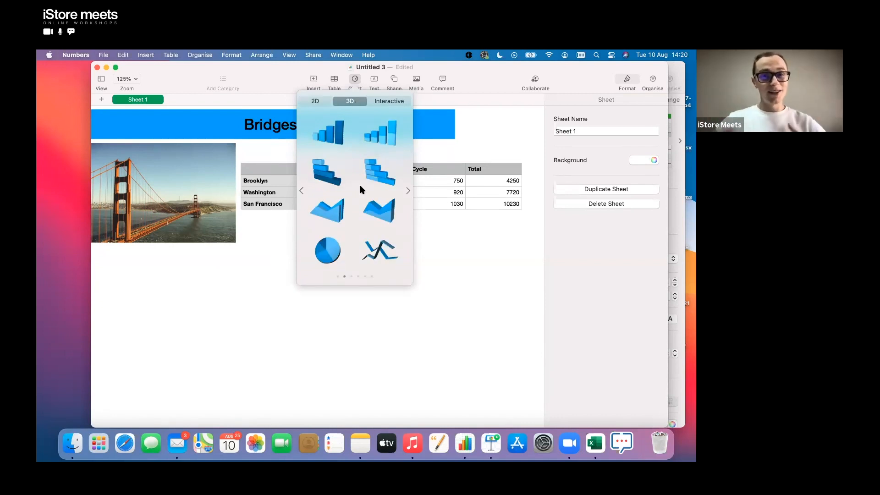
{"action": "left_click", "coordinate": [399, 100]}
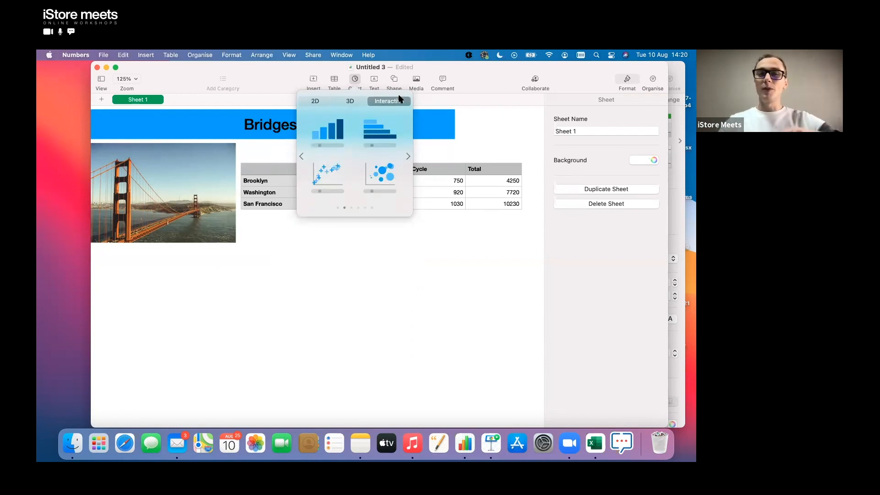
Insert a blue 3D column chart and place it centrally below the Methods of Travel table
{"action": "left_click", "coordinate": [350, 101]}
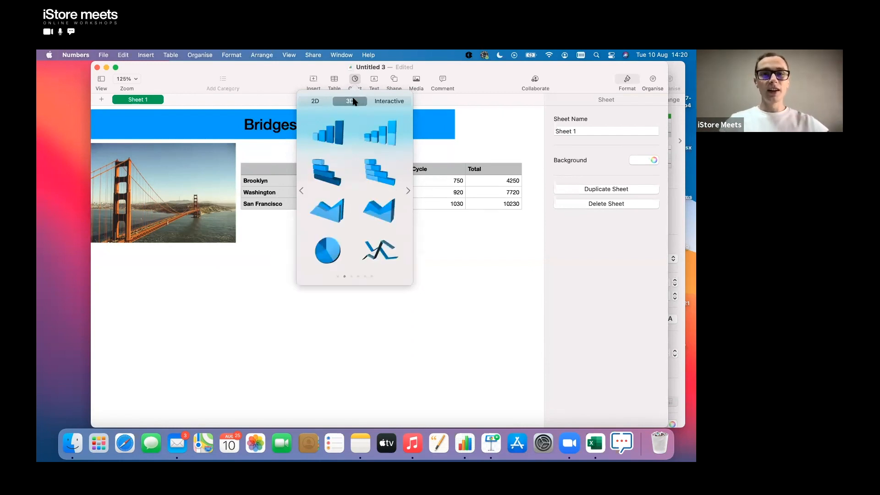
{"action": "left_click", "coordinate": [327, 133]}
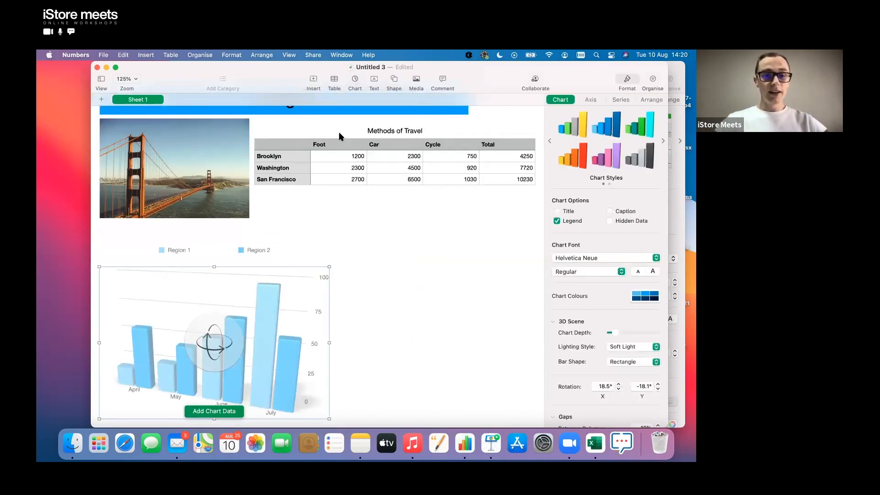
{"action": "left_click_drag", "start_coordinate": [277, 286], "coordinate": [373, 275]}
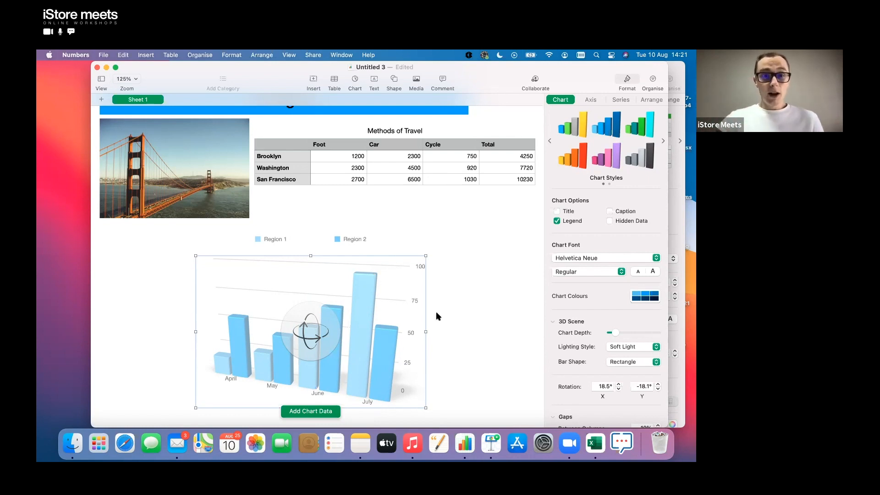
Add the Brooklyn, Washington and San Francisco rows as the chart's data, and plot columns as series
{"action": "scroll", "coordinate": [436, 312], "scroll_direction": "down", "scroll_amount": 2}
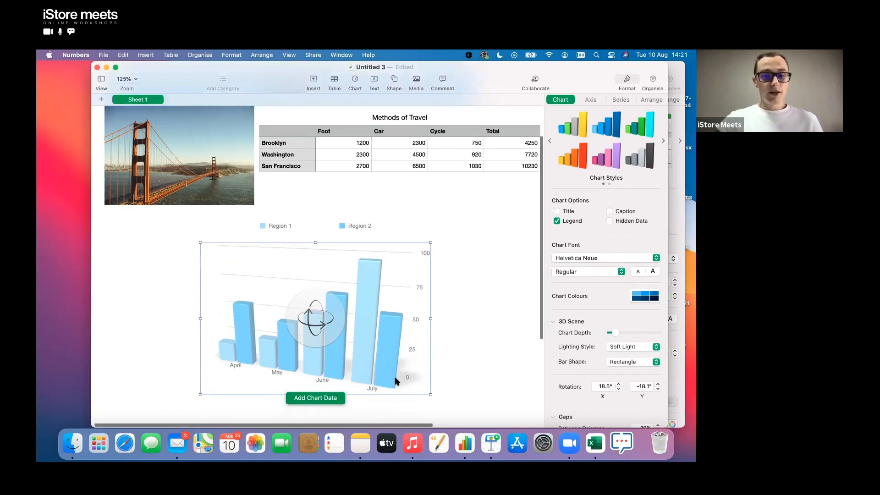
{"action": "left_click", "coordinate": [319, 399]}
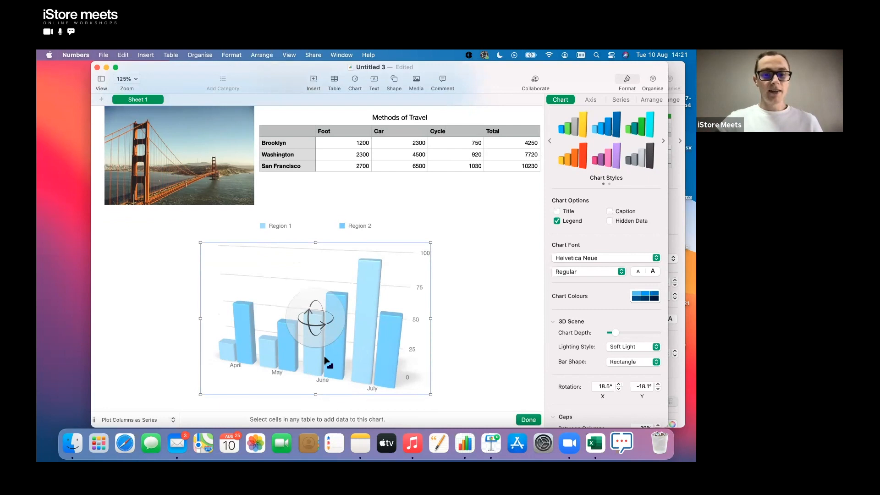
{"action": "scroll", "coordinate": [325, 361], "scroll_direction": "down", "scroll_amount": 1}
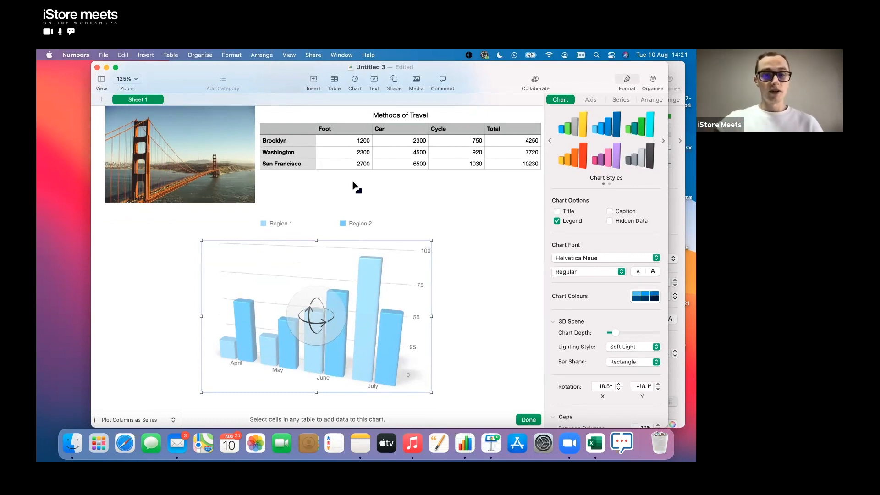
{"action": "left_click", "coordinate": [303, 142]}
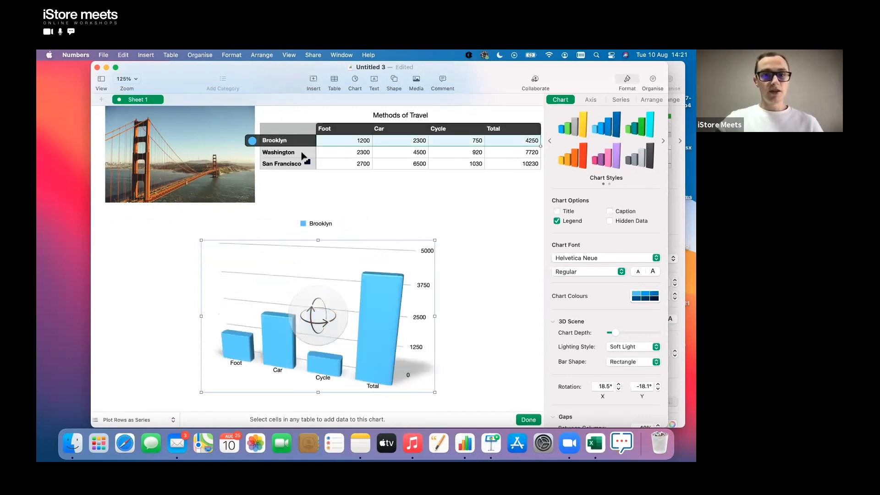
{"action": "left_click_drag", "start_coordinate": [303, 156], "coordinate": [304, 167]}
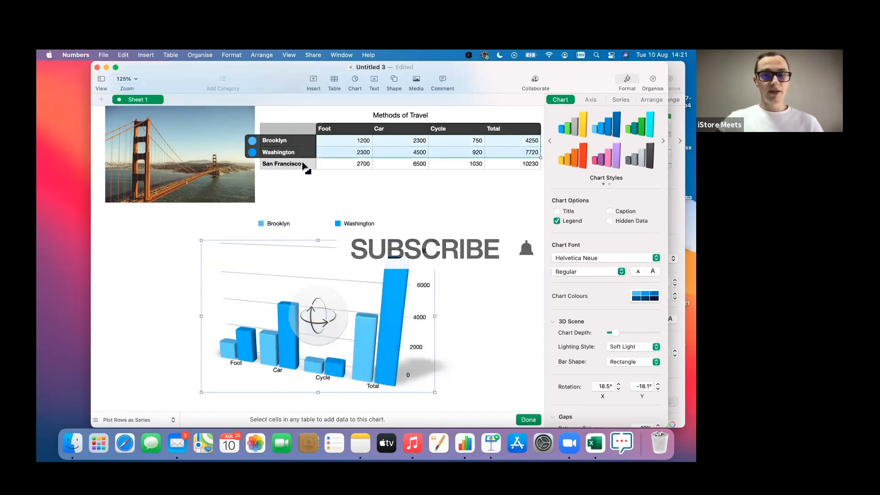
{"action": "left_click", "coordinate": [304, 166]}
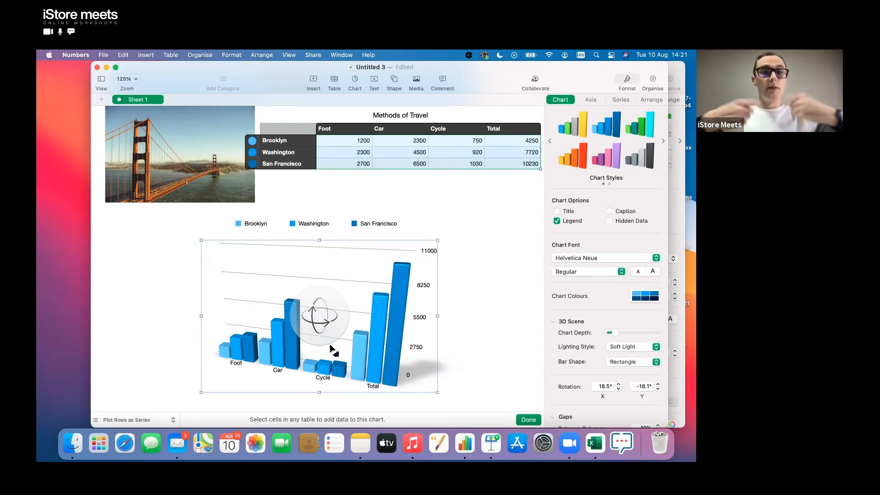
{"action": "left_click", "coordinate": [171, 421]}
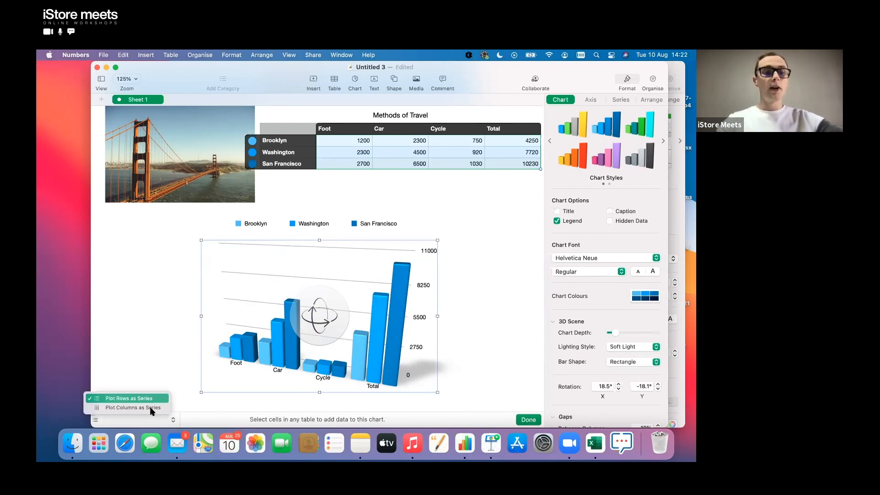
{"action": "left_click", "coordinate": [161, 408]}
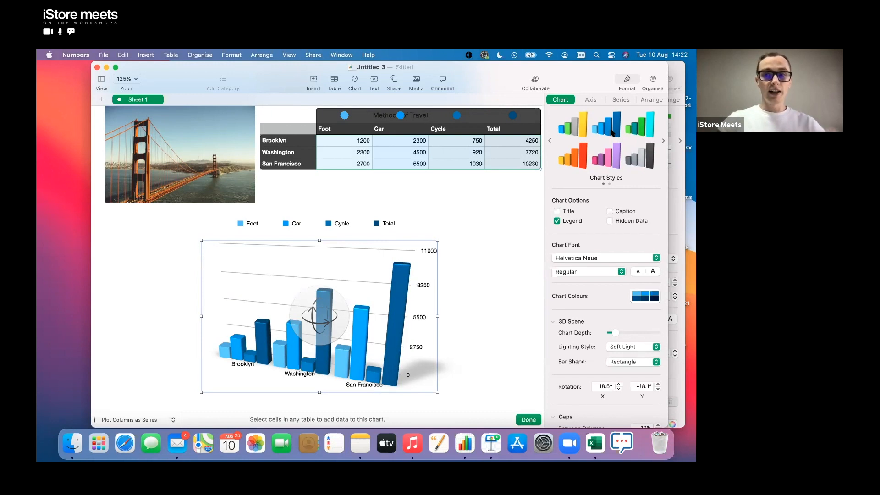
Try the multicoloured and orange-red chart styles before reapplying the blue one, and toggle the legend off and on
{"action": "left_click", "coordinate": [582, 130]}
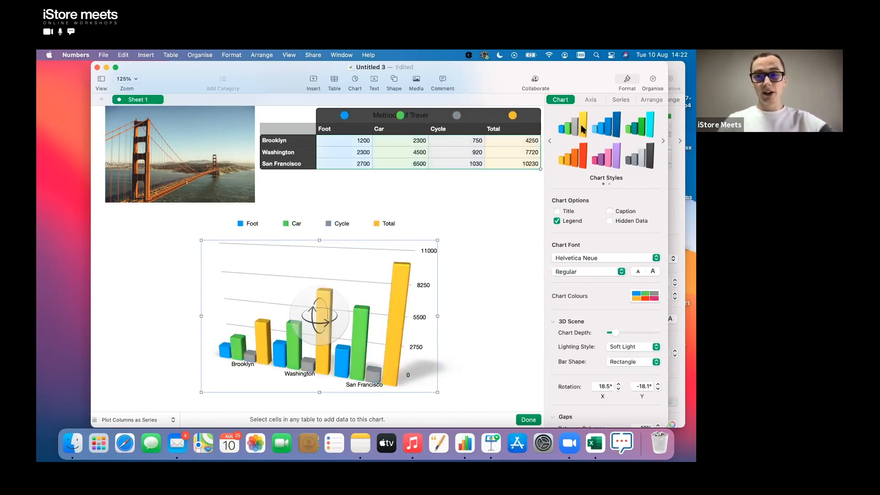
{"action": "left_click", "coordinate": [581, 162]}
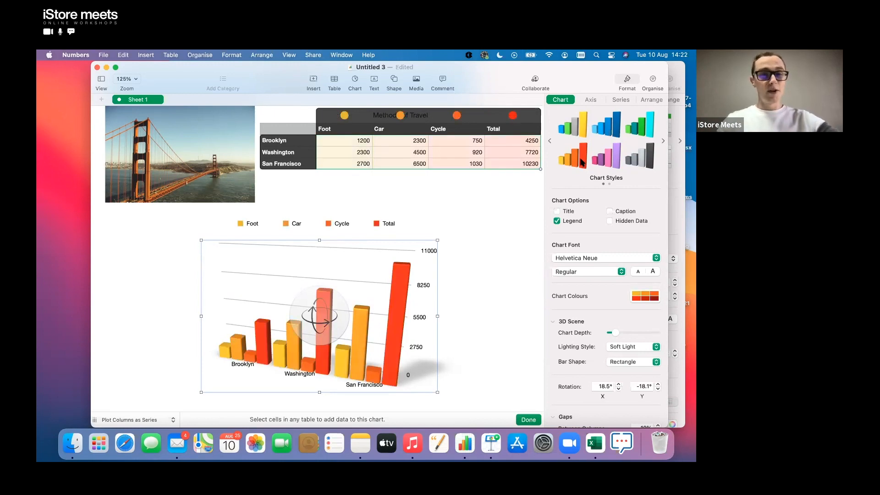
{"action": "left_click", "coordinate": [607, 141]}
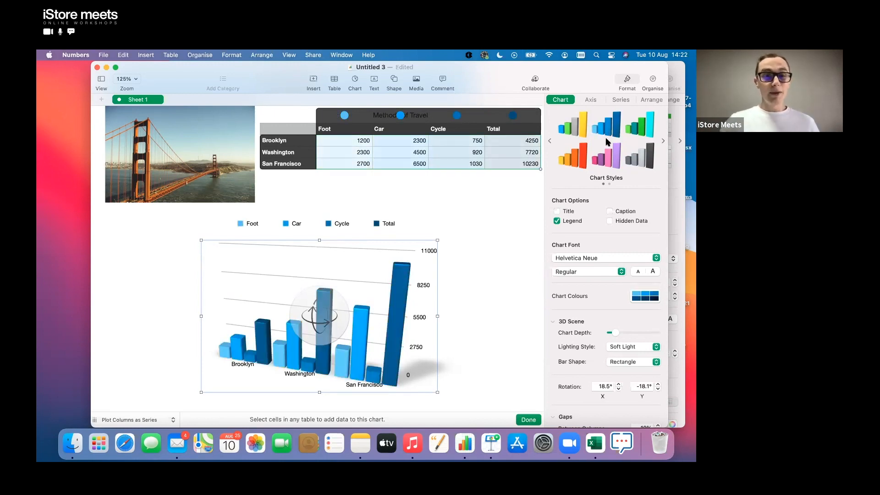
{"action": "left_click", "coordinate": [574, 222]}
{"action": "left_click", "coordinate": [574, 221]}
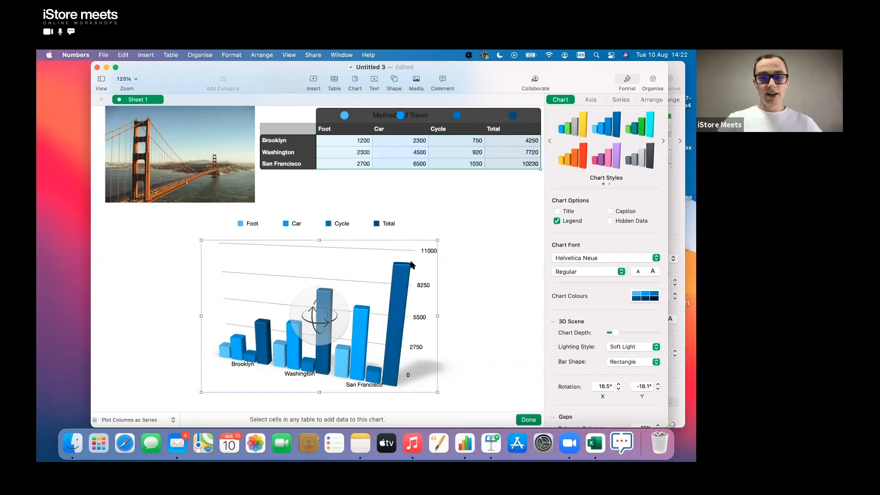
Rearrange the chart legend as a vertical list beside the Brooklyn columns, and open the chart's formatting options
{"action": "left_click", "coordinate": [389, 224]}
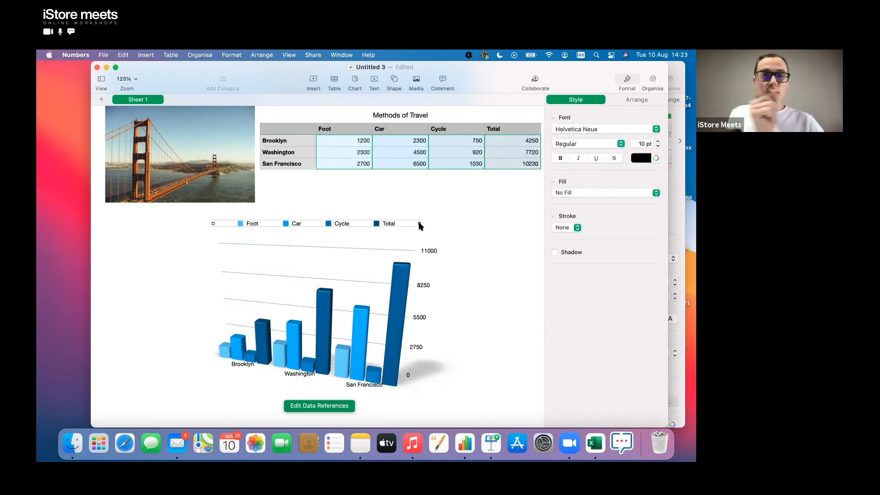
{"action": "left_click_drag", "start_coordinate": [420, 226], "coordinate": [186, 300]}
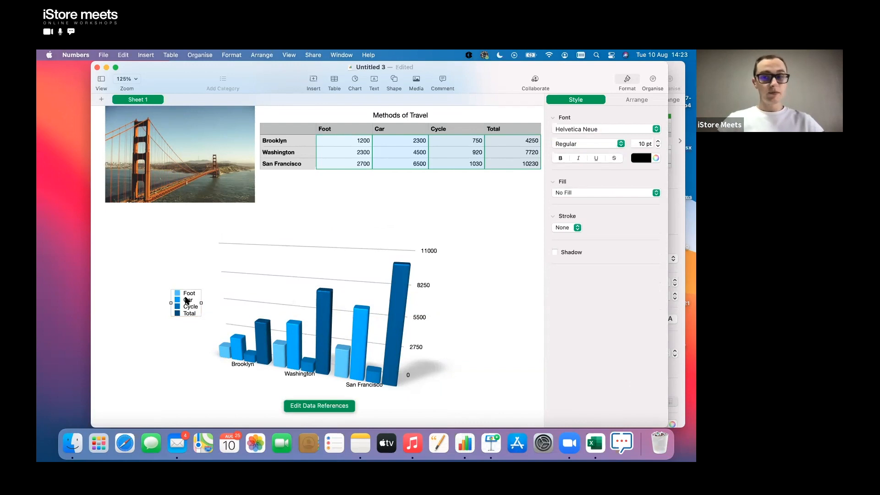
{"action": "left_click", "coordinate": [324, 334]}
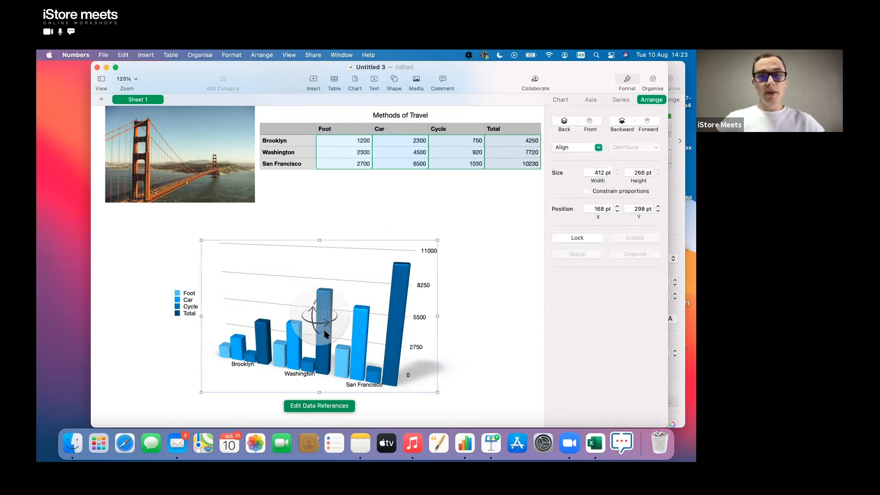
{"action": "left_click", "coordinate": [561, 99]}
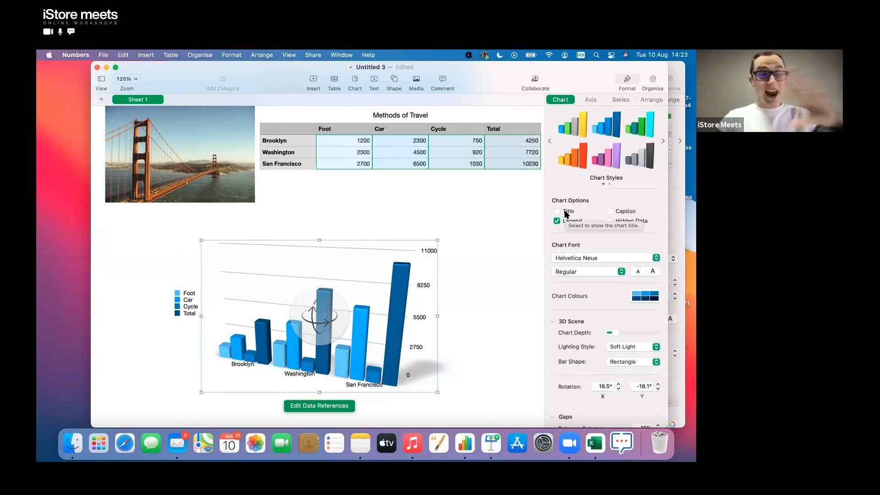
Show the chart's title and change its text to "Methods of Travel Chart"
{"action": "left_click", "coordinate": [566, 213]}
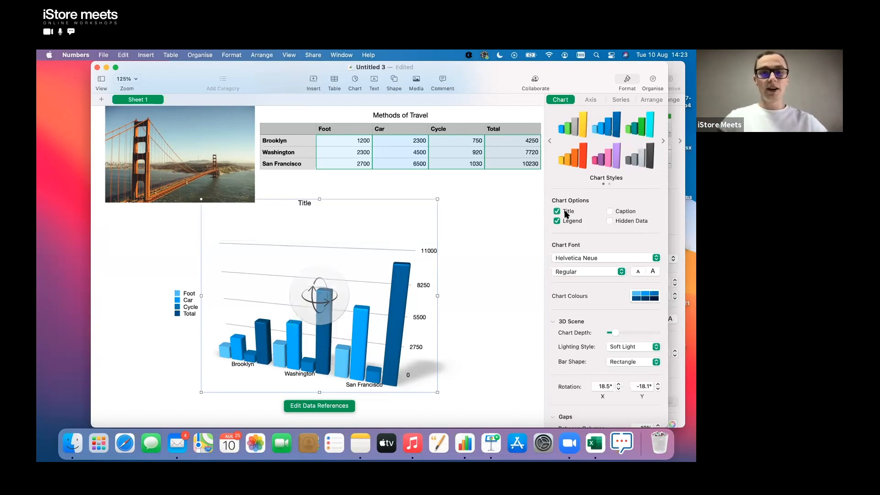
{"action": "left_click", "coordinate": [305, 203]}
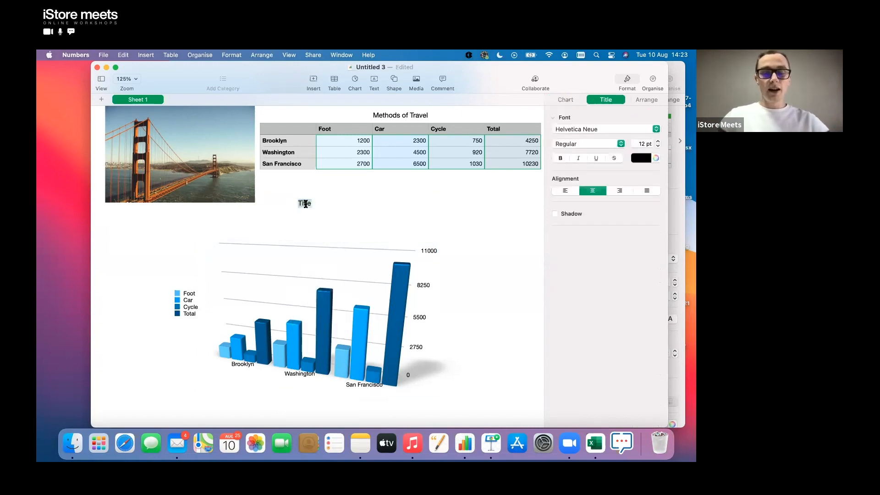
{"action": "double_click", "coordinate": [305, 204]}
{"action": "type", "text": "Methods"}
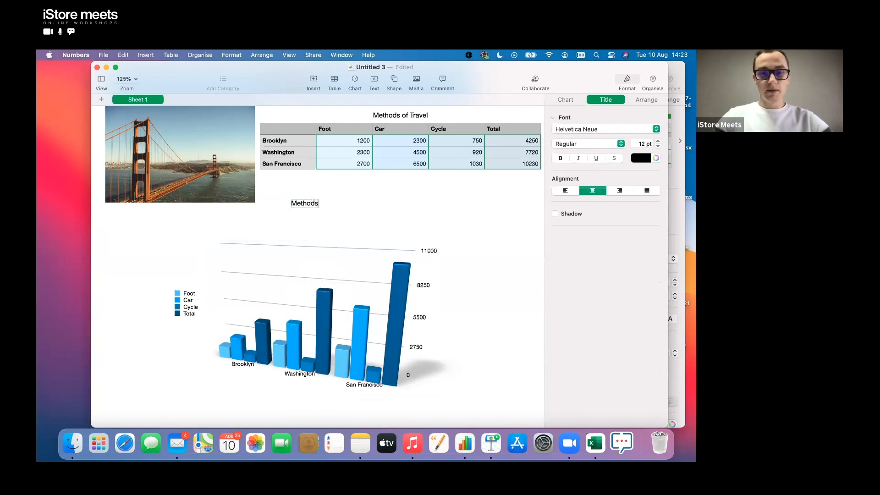
{"action": "type", "text": " of Travel Chart"}
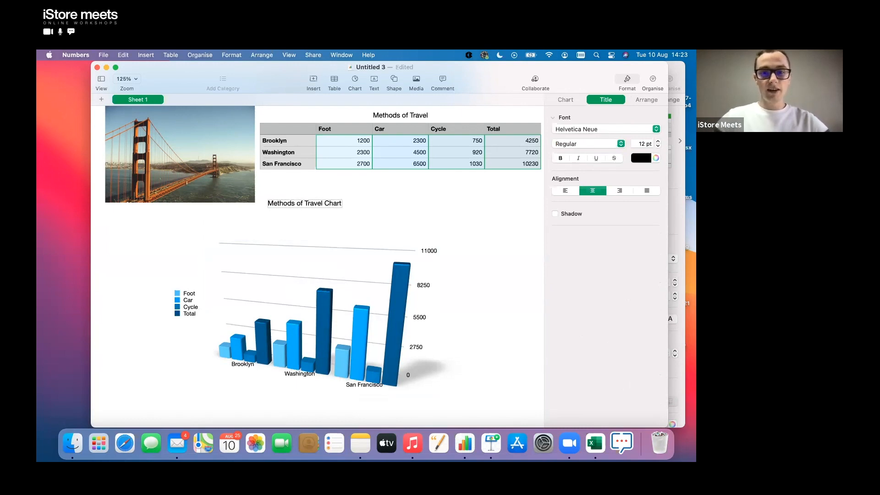
{"action": "left_click", "coordinate": [437, 229]}
Recolour the chart's series with the blue, green, orange and red colour palette
{"action": "left_click", "coordinate": [329, 255]}
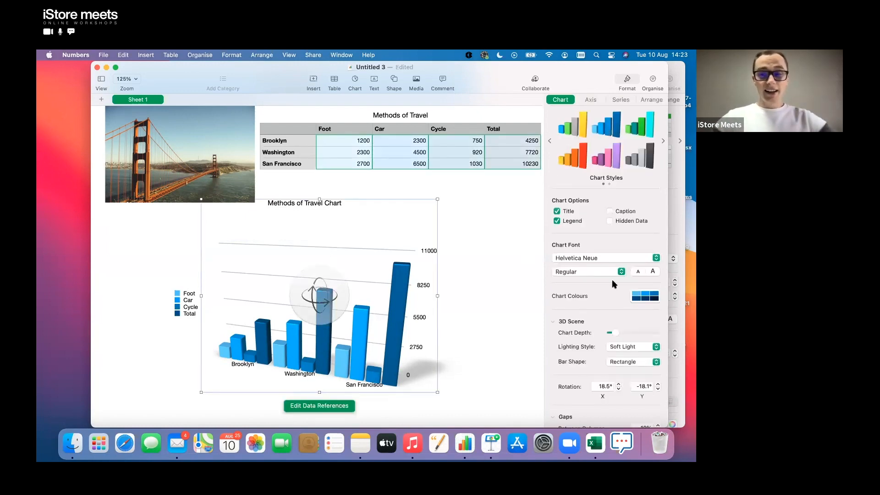
{"action": "scroll", "coordinate": [601, 270], "scroll_direction": "down", "scroll_amount": 3}
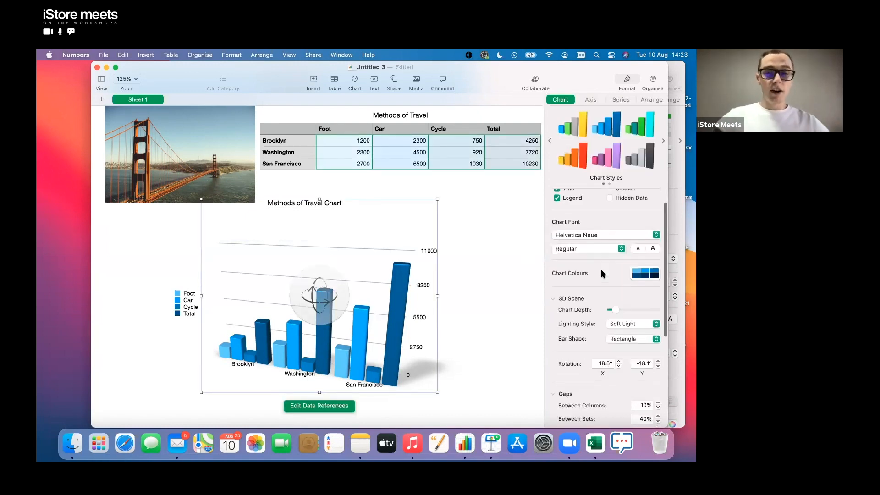
{"action": "left_click", "coordinate": [646, 269]}
{"action": "left_click", "coordinate": [624, 316]}
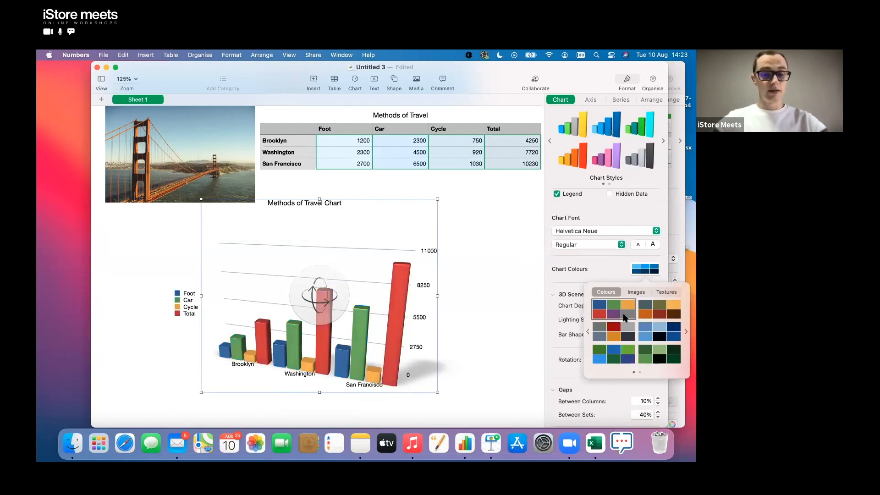
{"action": "left_click", "coordinate": [624, 316]}
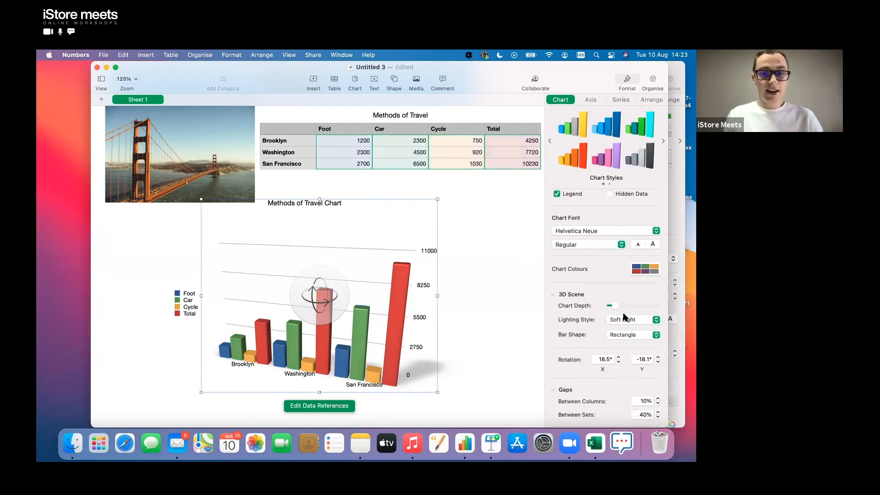
Try the maximum depth for the 3D chart before bringing it back to about a quarter of the range
{"action": "scroll", "coordinate": [625, 317], "scroll_direction": "down", "scroll_amount": 3}
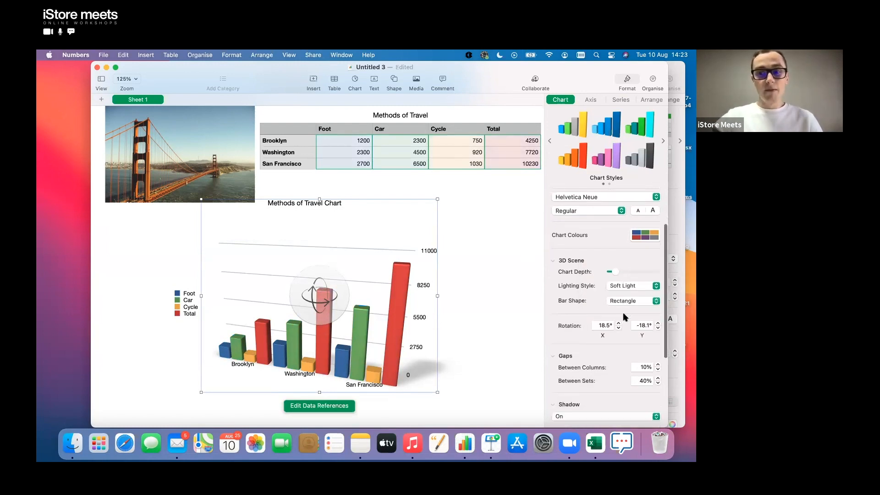
{"action": "scroll", "coordinate": [587, 257], "scroll_direction": "down", "scroll_amount": 2}
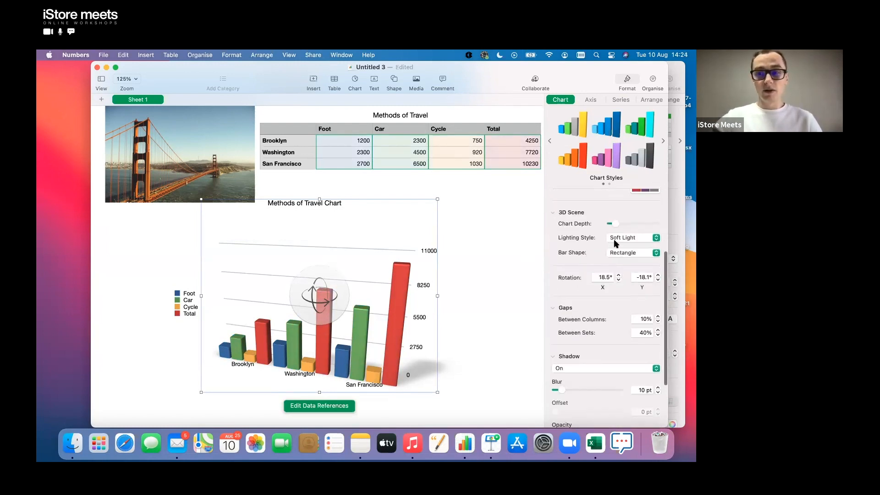
{"action": "left_click_drag", "start_coordinate": [627, 221], "coordinate": [657, 222]}
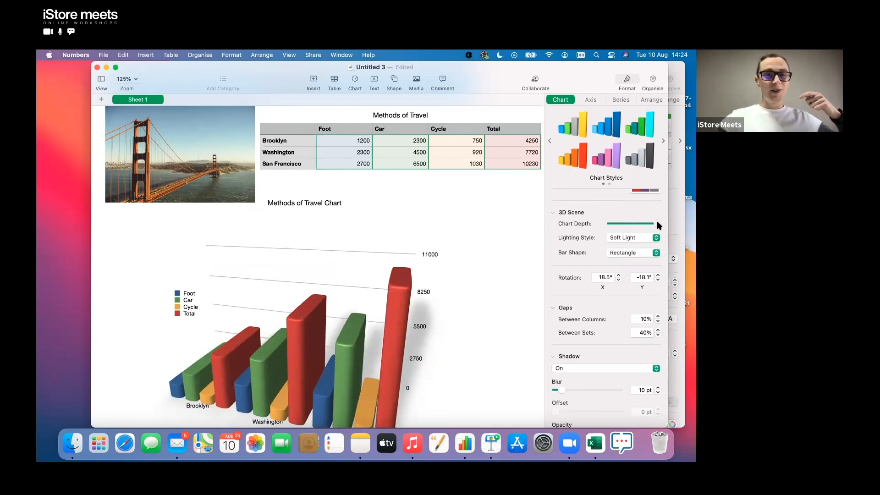
{"action": "left_click_drag", "start_coordinate": [637, 230], "coordinate": [619, 231]}
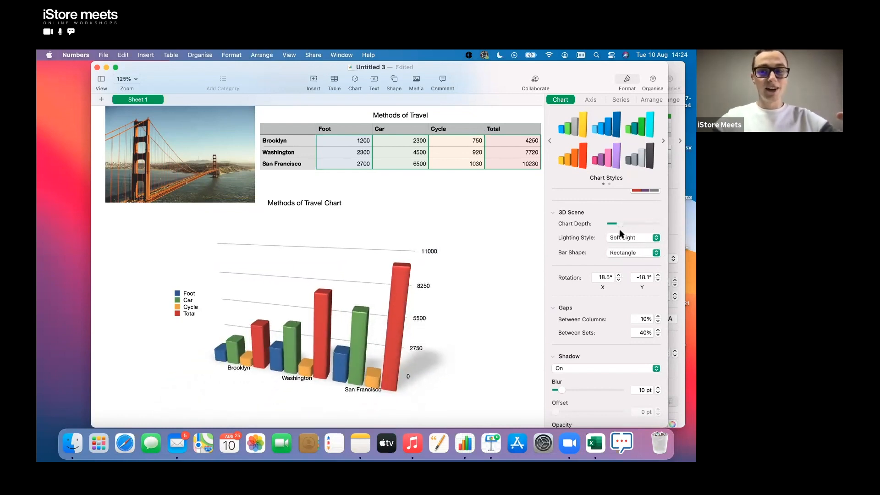
Change the chart's bar shape to Cylinder
{"action": "scroll", "coordinate": [625, 241], "scroll_direction": "down", "scroll_amount": 2}
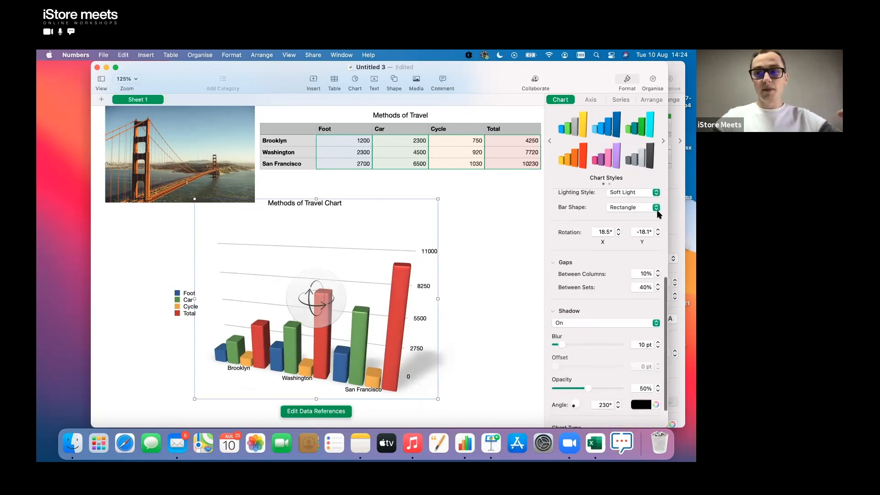
{"action": "left_click", "coordinate": [657, 209]}
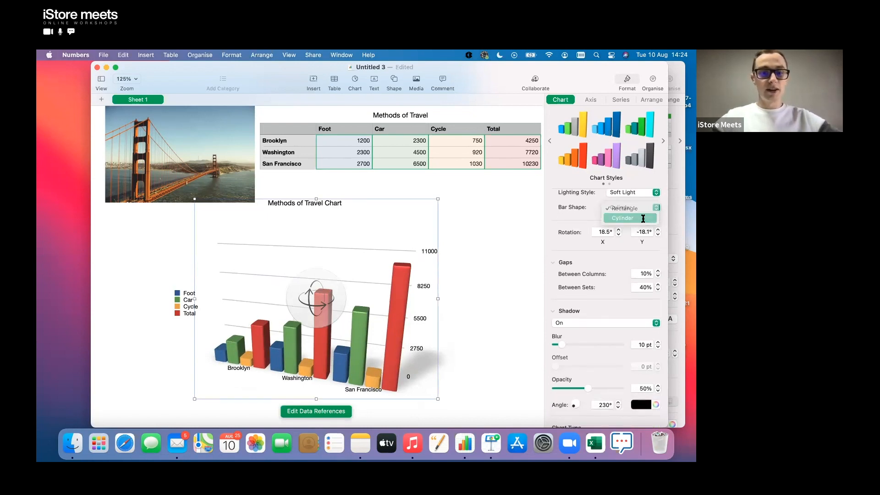
{"action": "left_click", "coordinate": [644, 218]}
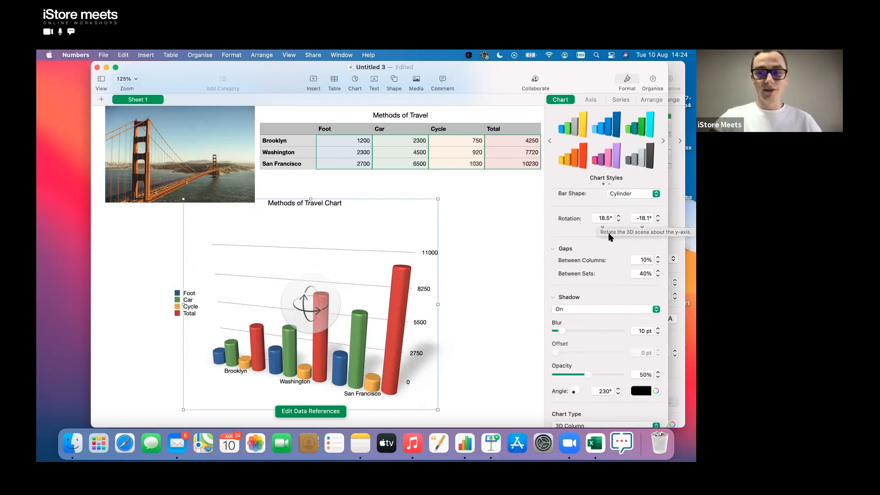
Examine the available chart types and the Value (Y) axis's scale and label format choices without changing them
{"action": "scroll", "coordinate": [610, 236], "scroll_direction": "down", "scroll_amount": 2}
{"action": "scroll", "coordinate": [601, 258], "scroll_direction": "up", "scroll_amount": 1}
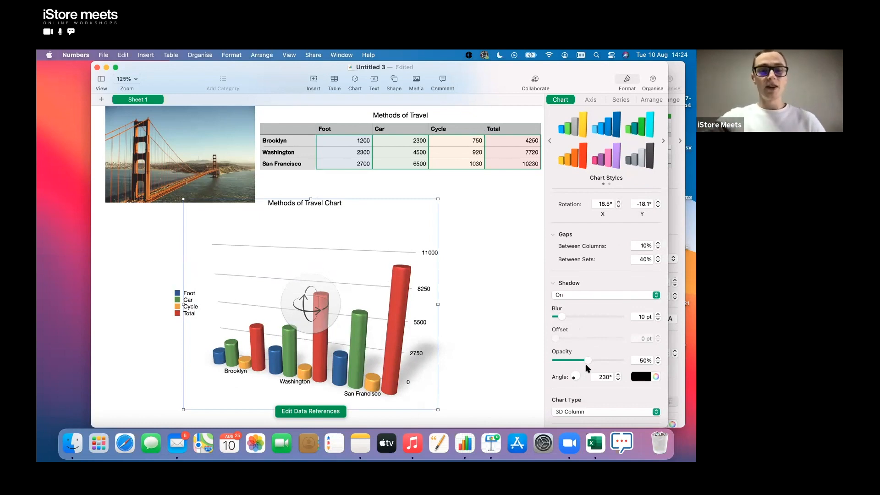
{"action": "left_click", "coordinate": [655, 412]}
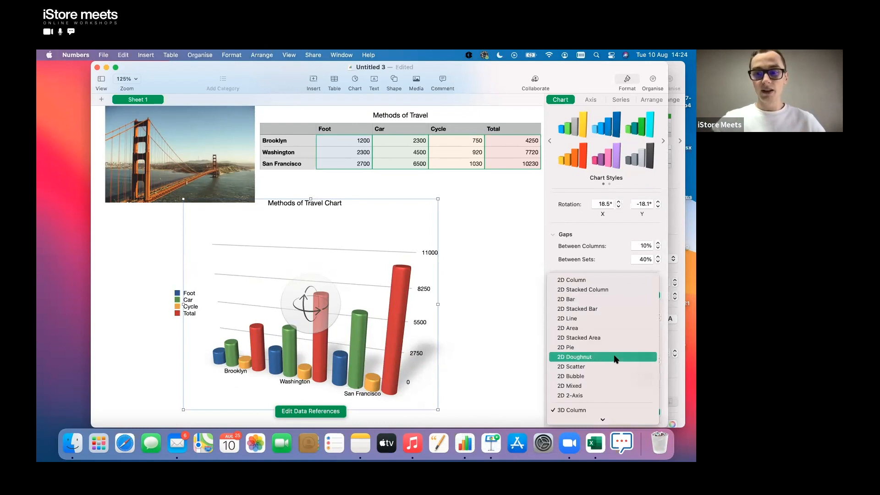
{"action": "scroll", "coordinate": [615, 356], "scroll_direction": "down", "scroll_amount": 4}
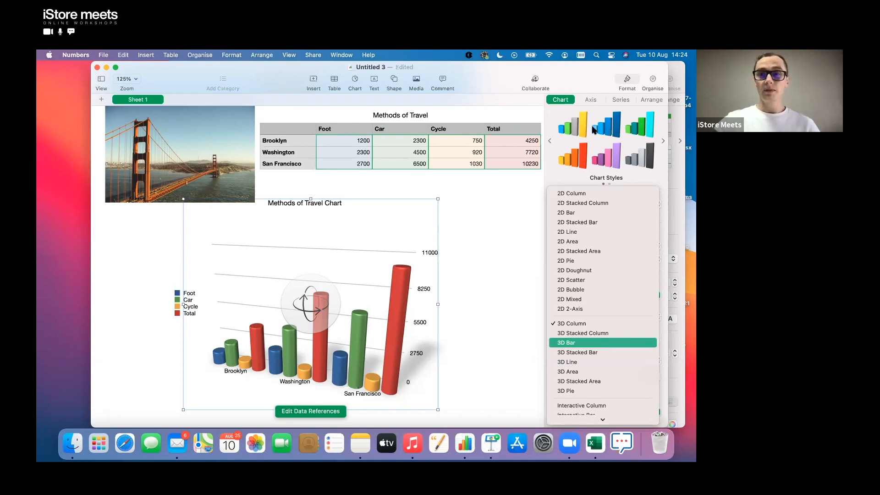
{"action": "left_click", "coordinate": [590, 99]}
{"action": "left_click", "coordinate": [591, 100]}
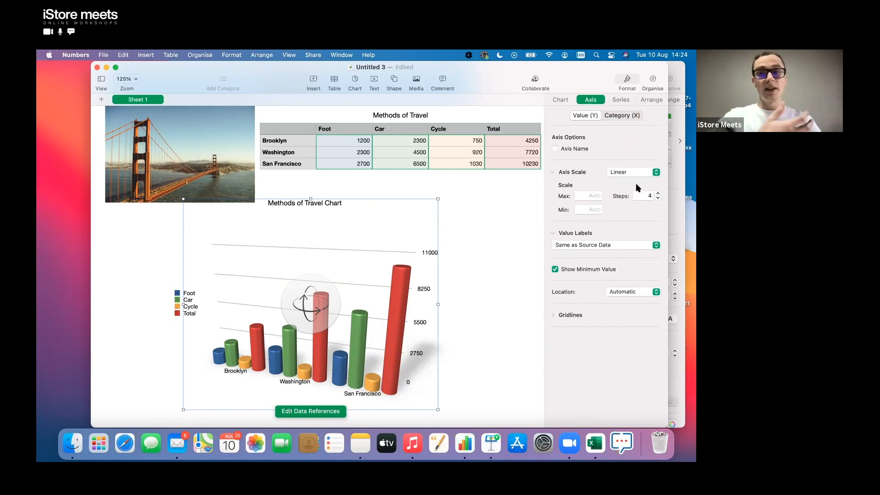
{"action": "left_click", "coordinate": [648, 173]}
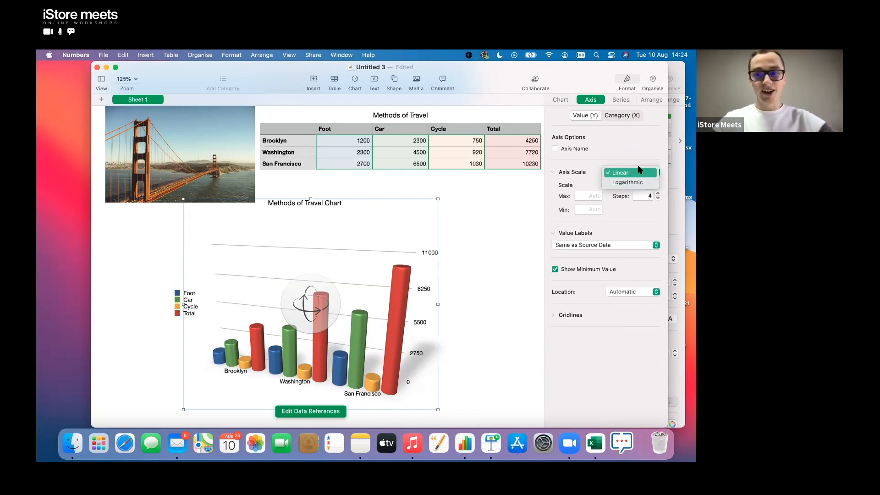
{"action": "left_click", "coordinate": [634, 213]}
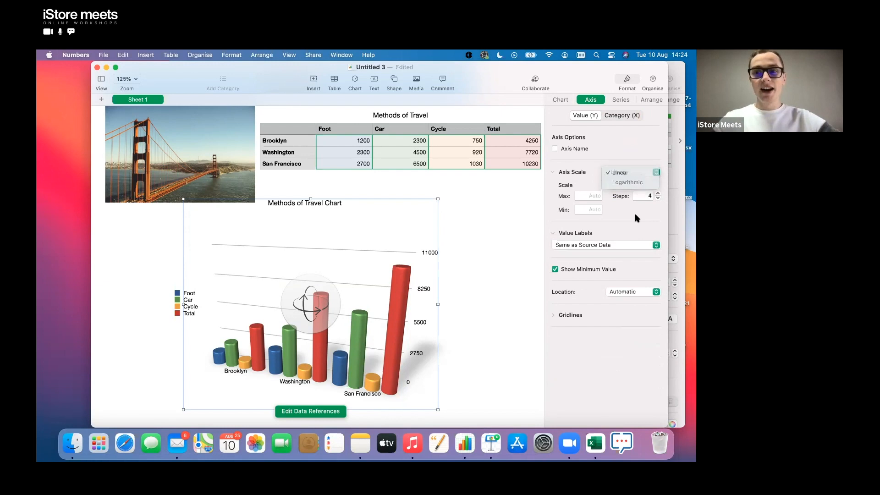
{"action": "left_click", "coordinate": [614, 244]}
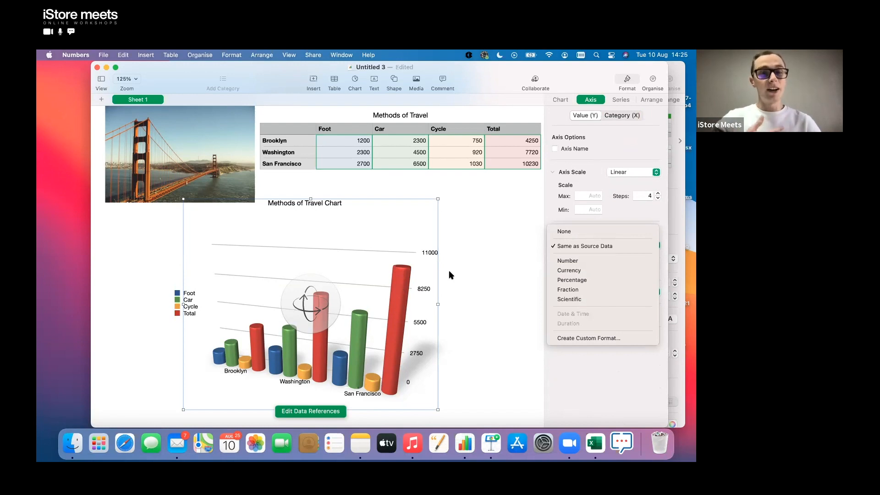
Examine the value label formats for the chart's series and its size and position settings
{"action": "left_click", "coordinate": [620, 99]}
{"action": "left_click", "coordinate": [621, 100]}
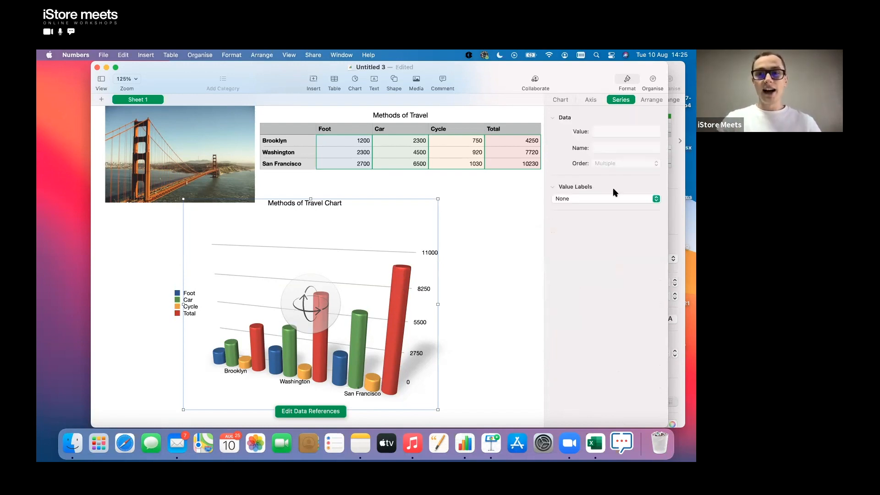
{"action": "left_click", "coordinate": [600, 200]}
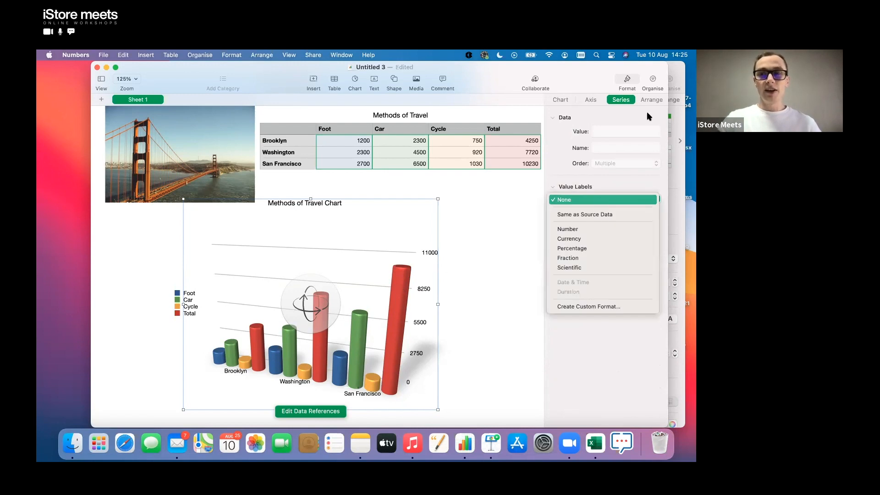
{"action": "left_click", "coordinate": [655, 99]}
{"action": "left_click", "coordinate": [656, 99]}
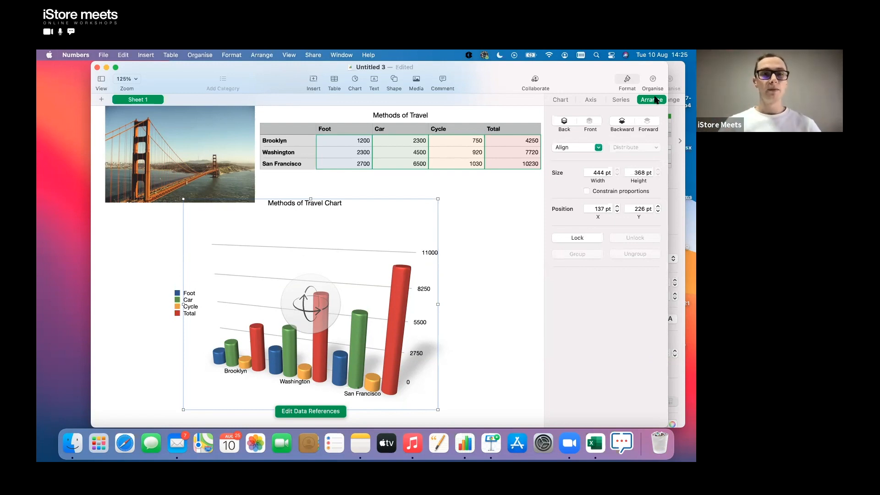
{"action": "left_click", "coordinate": [568, 101]}
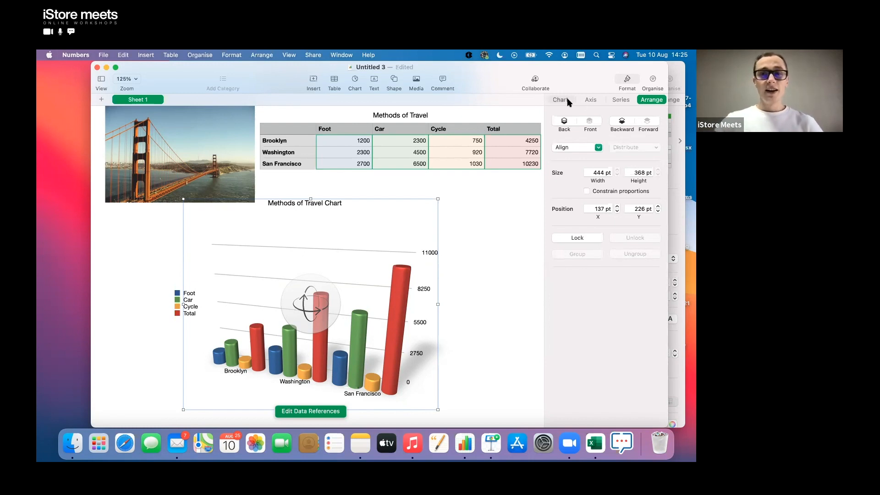
Deselect the chart and go to the empty space of the sheet below it
{"action": "left_click", "coordinate": [514, 301]}
{"action": "scroll", "coordinate": [513, 302], "scroll_direction": "down", "scroll_amount": 5}
{"action": "scroll", "coordinate": [514, 304], "scroll_direction": "down", "scroll_amount": 3}
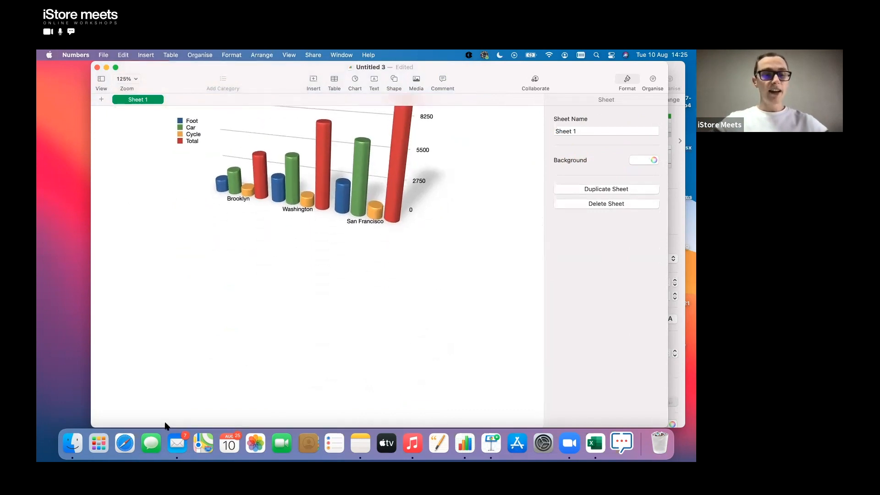
{"action": "left_click", "coordinate": [74, 444]}
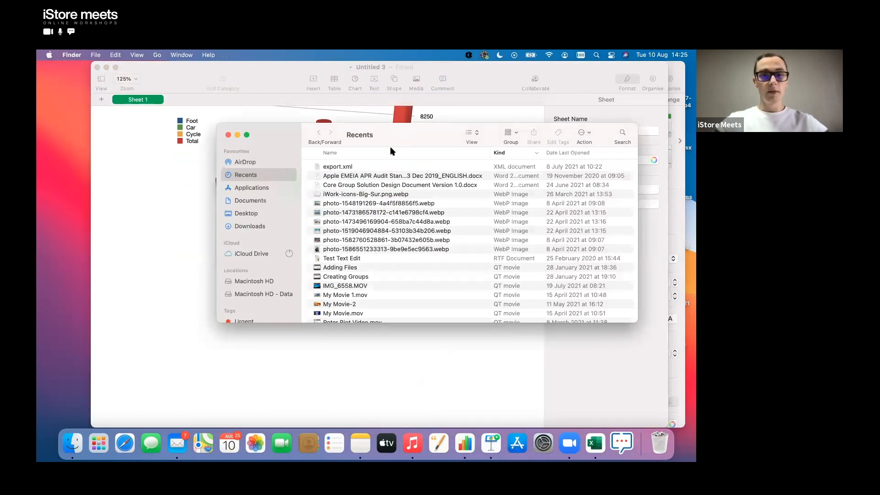
{"action": "left_click_drag", "start_coordinate": [275, 249], "coordinate": [232, 290]}
{"action": "left_click_drag", "start_coordinate": [386, 169], "coordinate": [385, 196]}
{"action": "left_click", "coordinate": [185, 202]}
{"action": "key", "text": "cmd+w"}
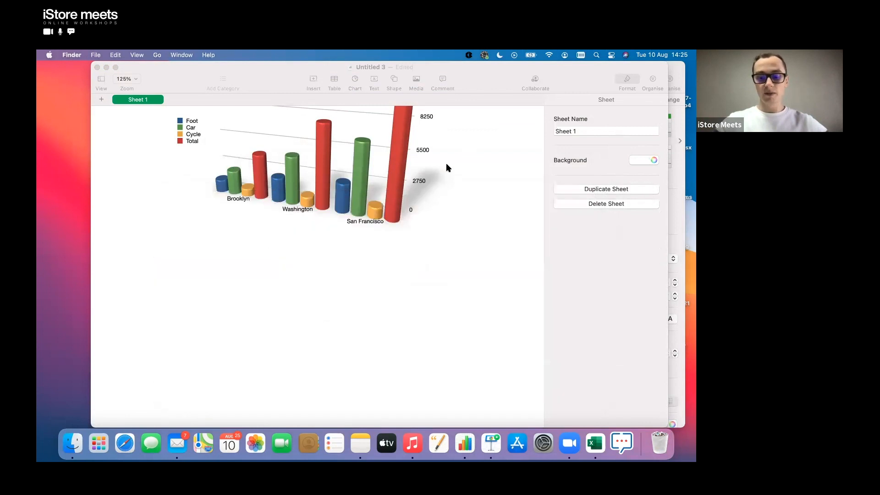
Search the Mac for "number", open the Numbers Session folder and place its window over the sheet's empty lower part
{"action": "key", "text": "cmd+space"}
{"action": "type", "text": "number"}
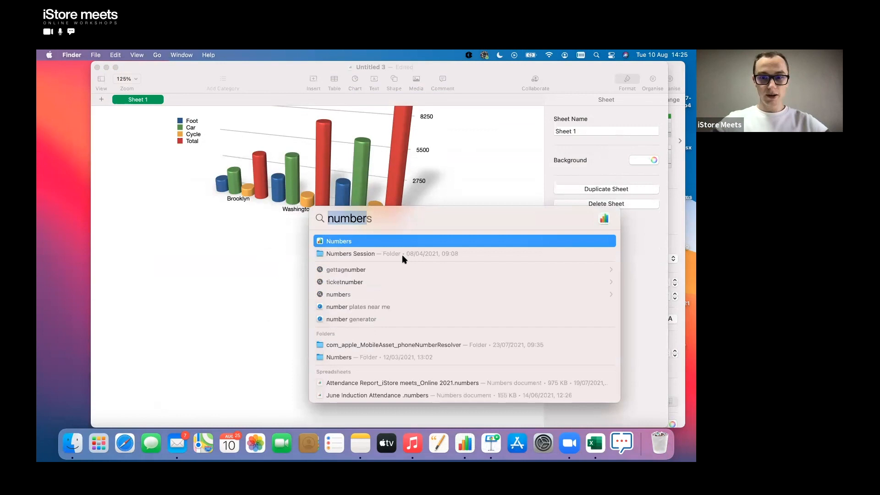
{"action": "key", "text": "Escape"}
{"action": "left_click_drag", "start_coordinate": [301, 236], "coordinate": [300, 294]}
Preview the second and first bridge photos in the Numbers Session folder
{"action": "left_click", "coordinate": [232, 340]}
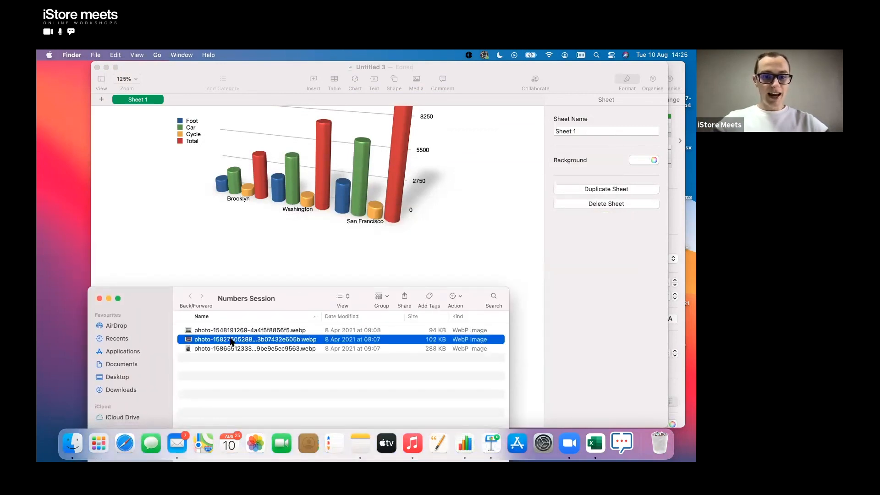
{"action": "key", "text": "space"}
{"action": "key", "text": "space"}
{"action": "left_click", "coordinate": [239, 331]}
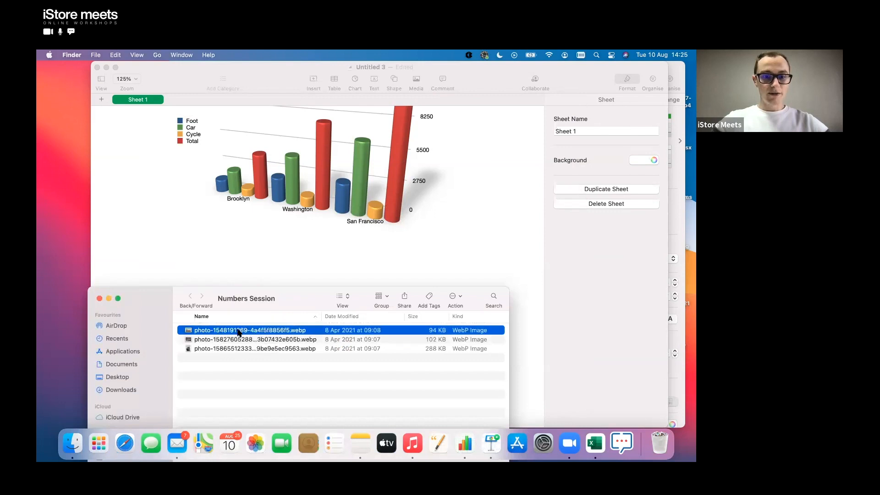
{"action": "key", "text": "space"}
{"action": "key", "text": "space"}
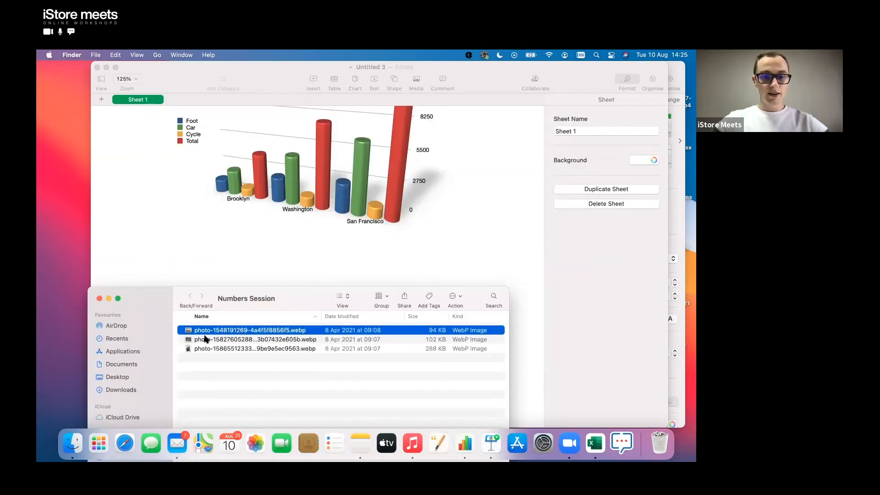
Add the lit bridge tower photo from the Numbers Session folder and place it below the chart at X 0 pt, Y 575 pt
{"action": "left_click_drag", "start_coordinate": [226, 340], "coordinate": [193, 275]}
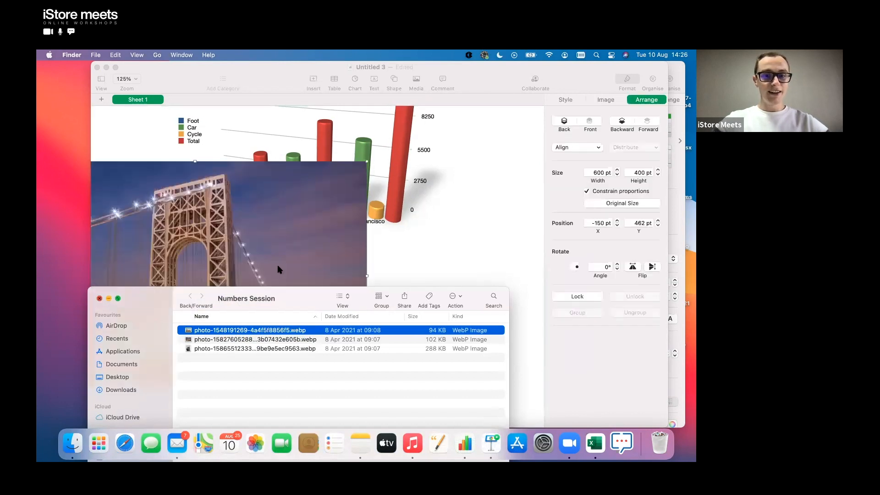
{"action": "left_click", "coordinate": [277, 267]}
{"action": "left_click_drag", "start_coordinate": [369, 367], "coordinate": [359, 383]}
{"action": "scroll", "coordinate": [431, 252], "scroll_direction": "down", "scroll_amount": 3}
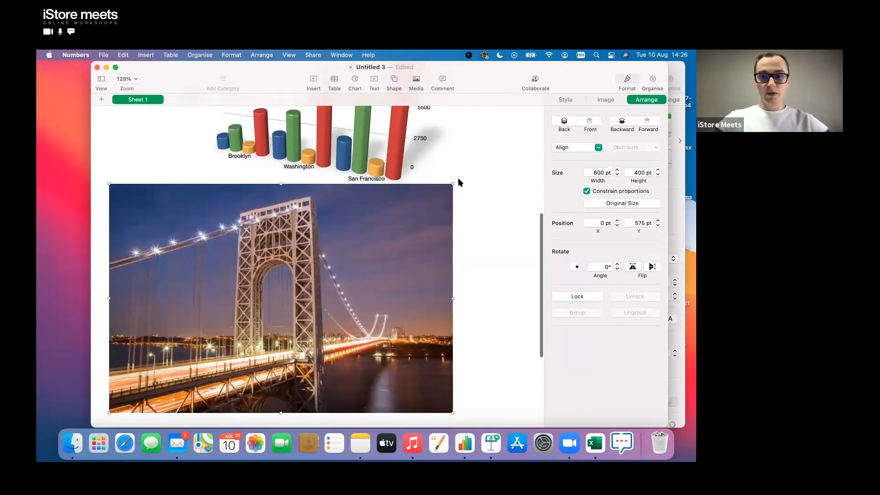
Shrink the lit bridge tower photo to 294 × 196 pt and place it below the chart at X 0 pt, Y 632 pt
{"action": "left_click_drag", "start_coordinate": [453, 183], "coordinate": [232, 232]}
{"action": "left_click_drag", "start_coordinate": [229, 334], "coordinate": [231, 246]}
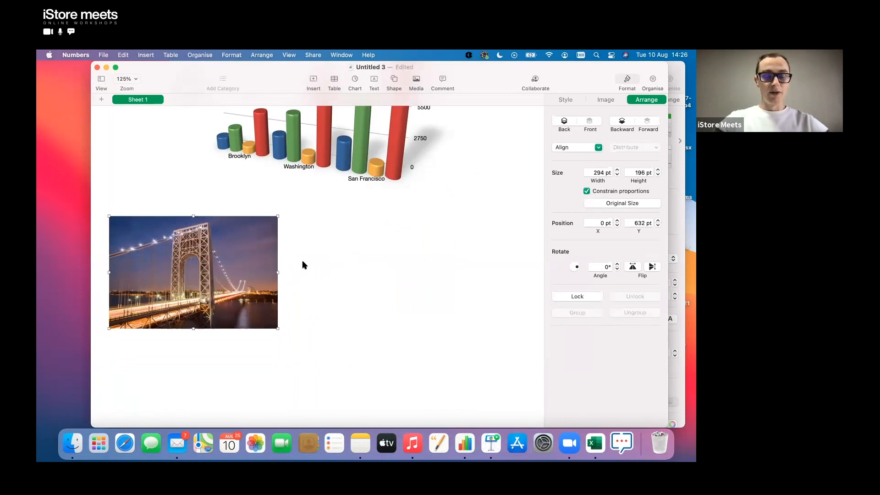
{"action": "scroll", "coordinate": [303, 262], "scroll_direction": "down", "scroll_amount": 2}
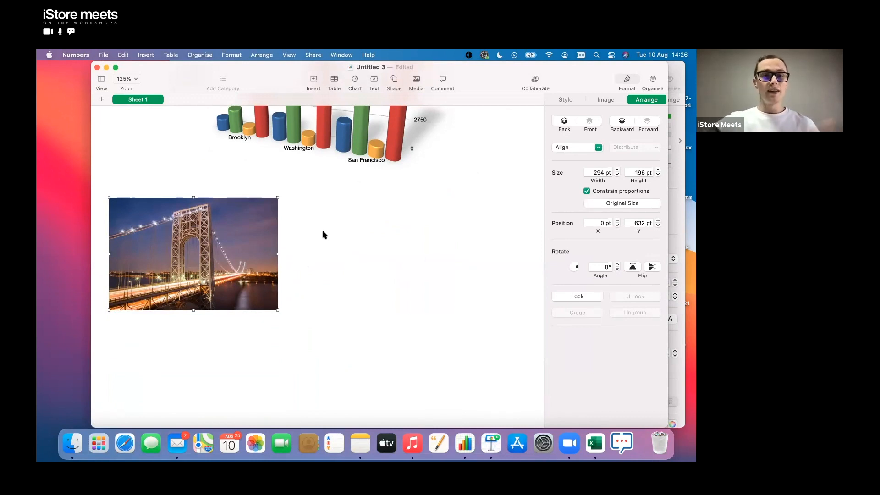
Insert a table with a header row, a header column and a footer row
{"action": "left_click", "coordinate": [337, 81]}
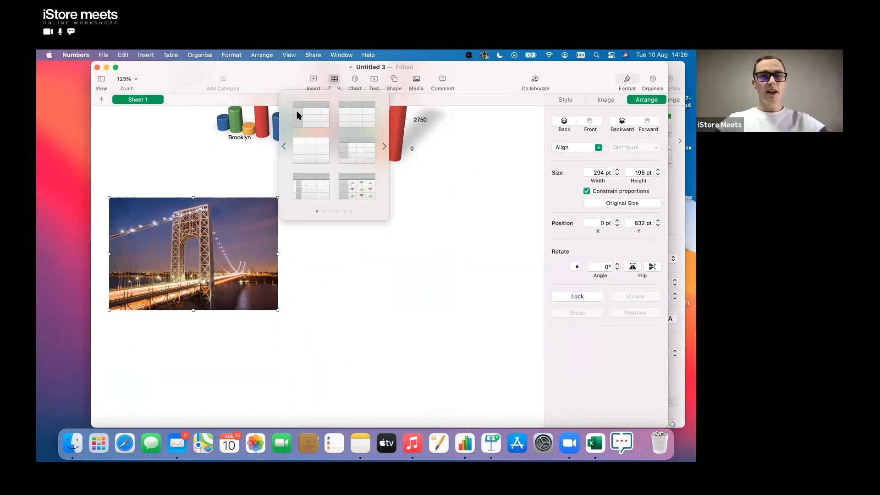
{"action": "left_click", "coordinate": [362, 151]}
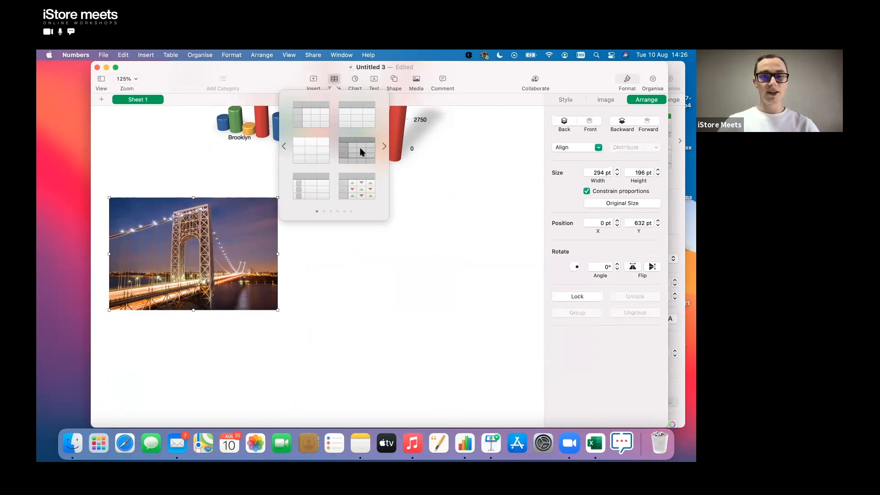
{"action": "scroll", "coordinate": [283, 311], "scroll_direction": "down", "scroll_amount": 2}
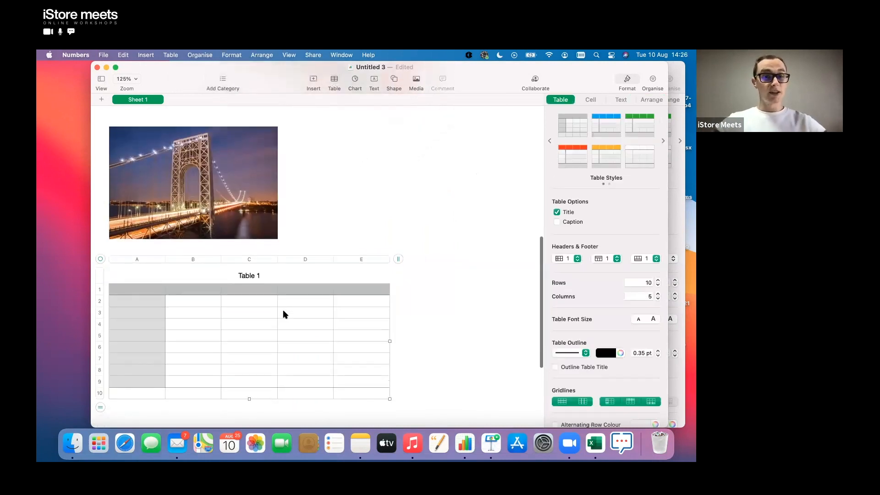
Place the new table beside the bridge tower photo at X 310 pt, Y 643 pt and reduce it to 4 columns and 5 rows
{"action": "left_click_drag", "start_coordinate": [101, 259], "coordinate": [281, 117]}
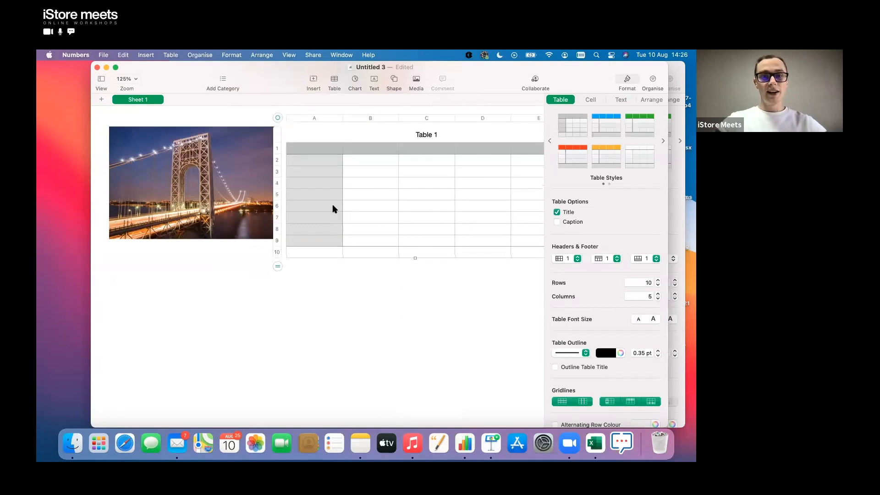
{"action": "scroll", "coordinate": [332, 205], "scroll_direction": "up", "scroll_amount": 4}
{"action": "scroll", "coordinate": [332, 205], "scroll_direction": "right", "scroll_amount": 3}
{"action": "left_click_drag", "start_coordinate": [246, 154], "coordinate": [246, 145]}
{"action": "scroll", "coordinate": [395, 263], "scroll_direction": "right", "scroll_amount": 1}
{"action": "scroll", "coordinate": [395, 263], "scroll_direction": "up", "scroll_amount": 1}
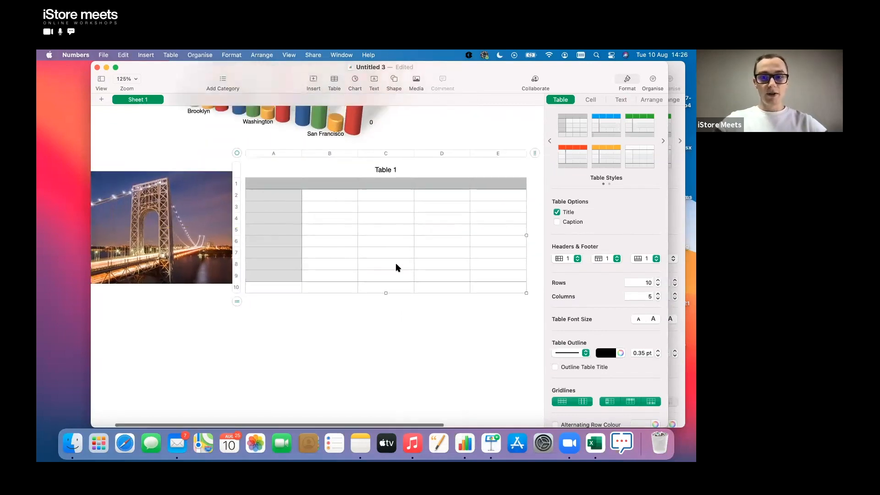
{"action": "left_click_drag", "start_coordinate": [526, 293], "coordinate": [503, 252]}
Enter the column headings Brooklyn, Washington and San Francisco in cells B1 to D1 of the new table
{"action": "left_click", "coordinate": [322, 186]}
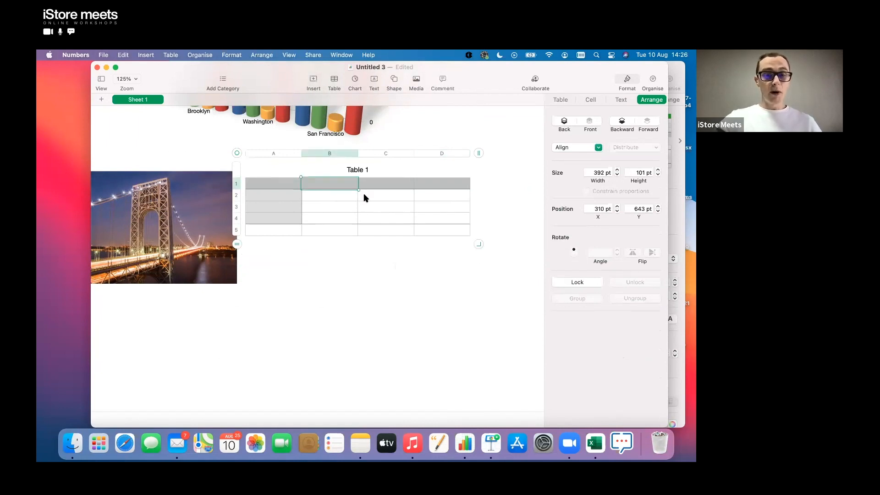
{"action": "scroll", "coordinate": [364, 193], "scroll_direction": "up", "scroll_amount": 1}
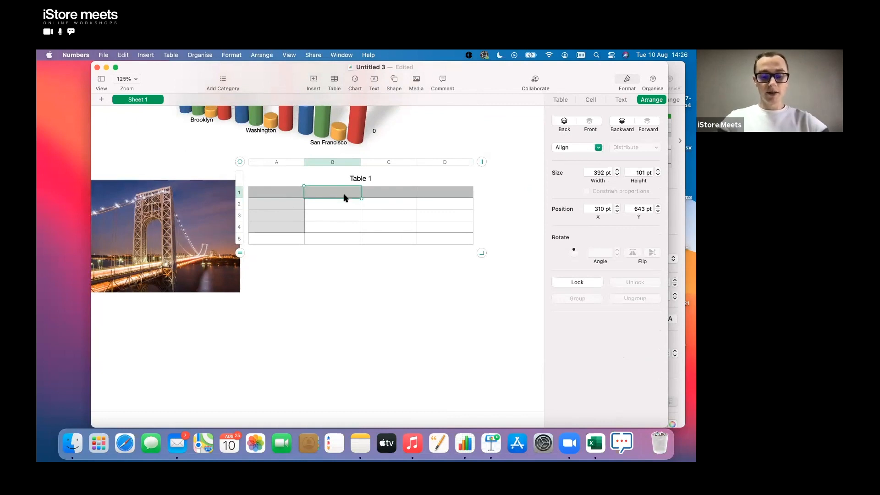
{"action": "type", "text": "Brookly"}
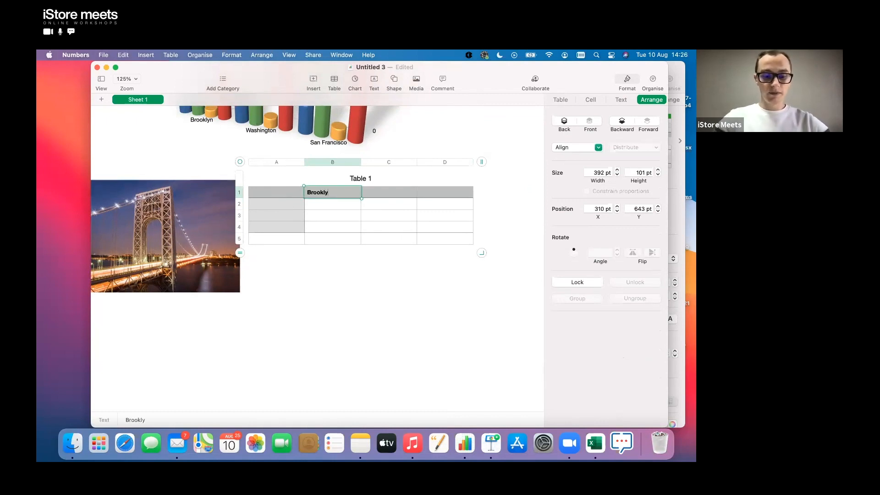
{"action": "type", "text": "n"}
{"action": "key", "text": "Tab"}
{"action": "type", "text": "San D"}
{"action": "key", "text": "BackSpace"}
{"action": "key", "text": "BackSpace"}
{"action": "key", "text": "BackSpace"}
{"action": "key", "text": "BackSpace"}
{"action": "key", "text": "BackSpace"}
{"action": "type", "text": "Washn"}
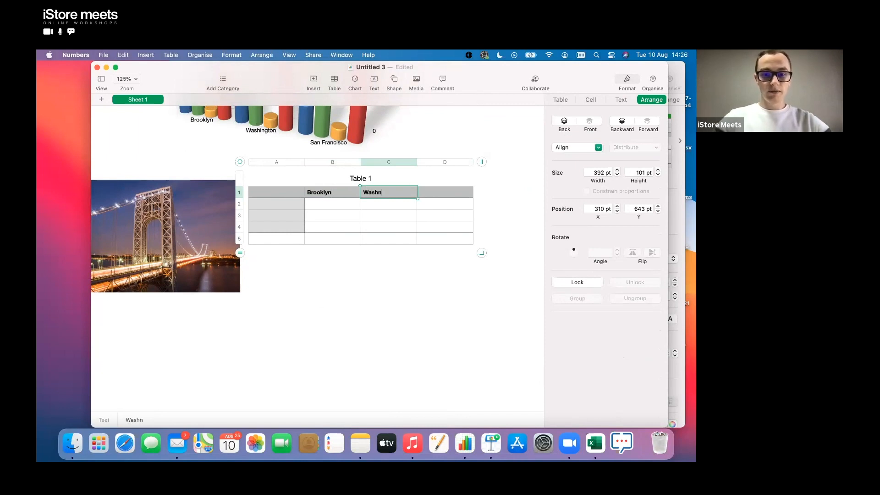
{"action": "key", "text": "BackSpace"}
{"action": "type", "text": "ington"}
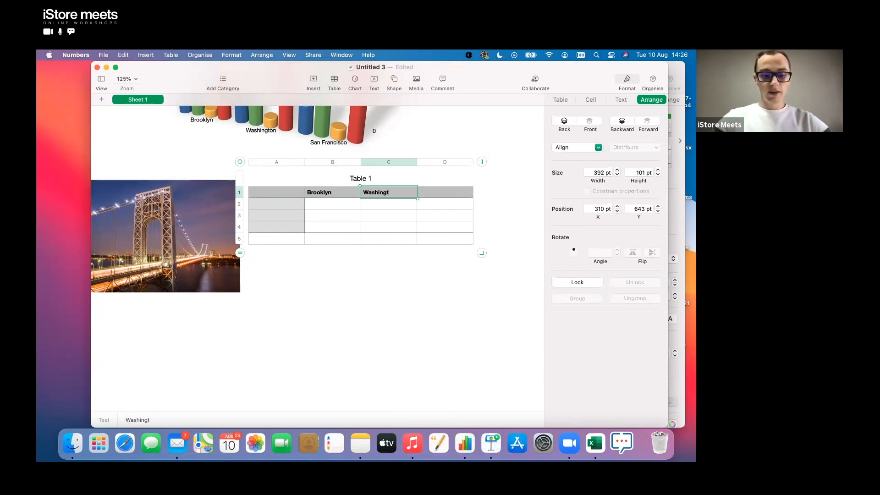
{"action": "key", "text": "Tab"}
{"action": "type", "text": "San Fran"}
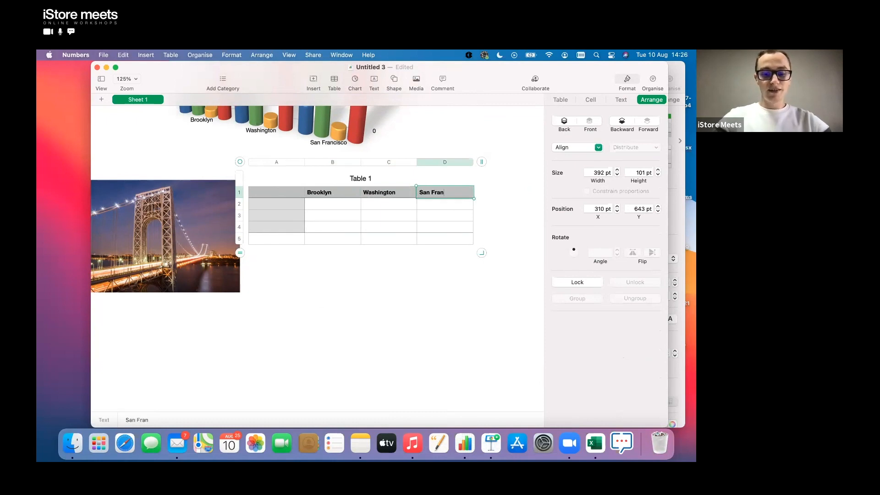
{"action": "type", "text": "cisco"}
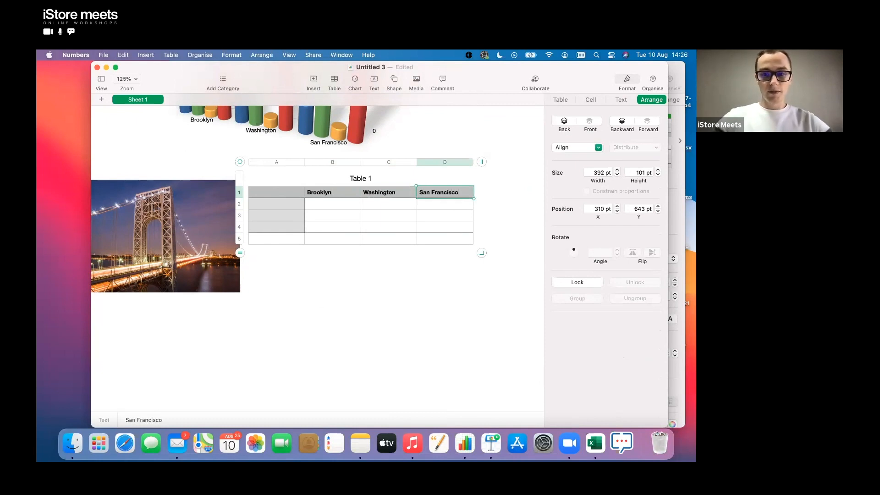
Enter April in cell A2 and autofill the months down to June in A4
{"action": "left_click", "coordinate": [271, 200]}
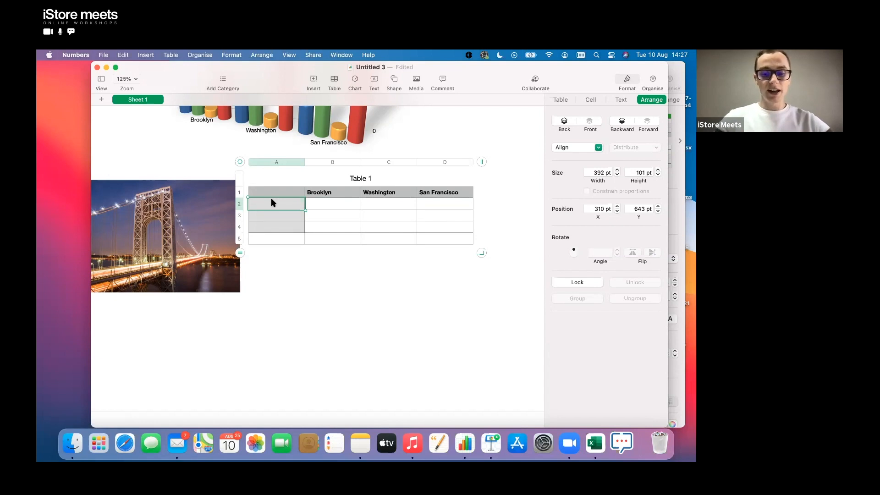
{"action": "type", "text": "April"}
{"action": "key", "text": "Return"}
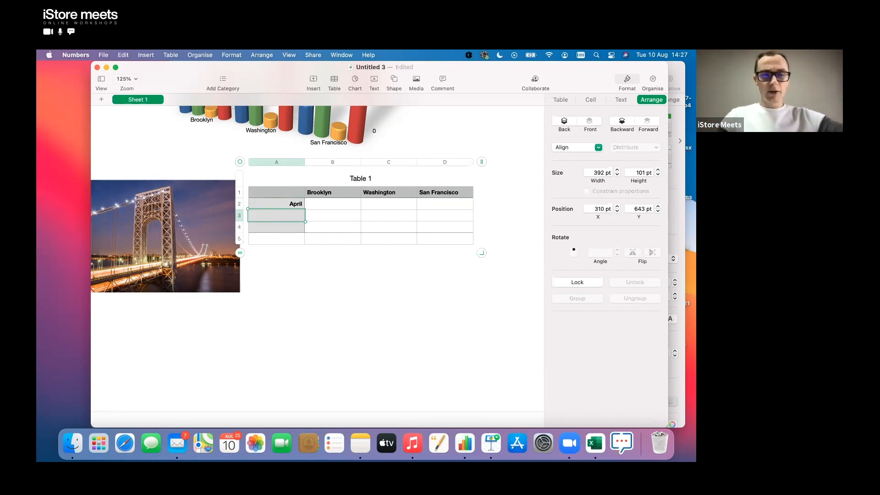
{"action": "left_click", "coordinate": [294, 208]}
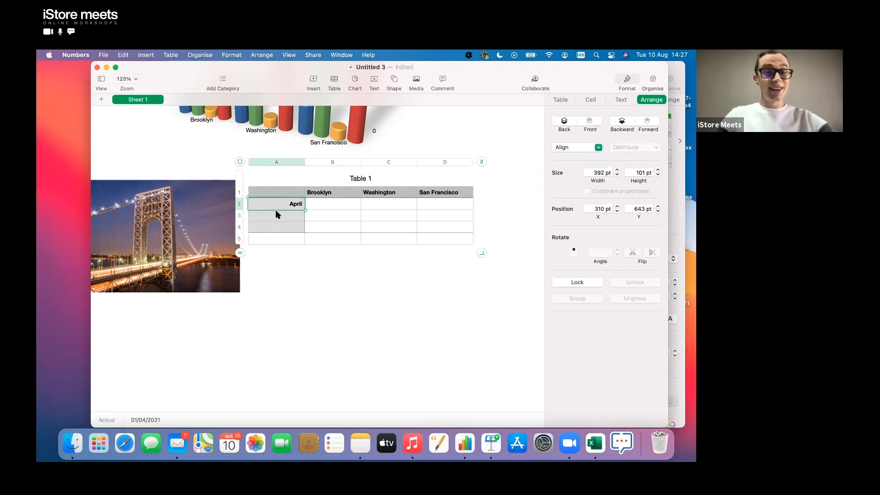
{"action": "left_click_drag", "start_coordinate": [276, 211], "coordinate": [278, 229]}
Label the footer row Total in cell A5 and select the Brooklyn footer cell beside it
{"action": "left_click", "coordinate": [283, 237]}
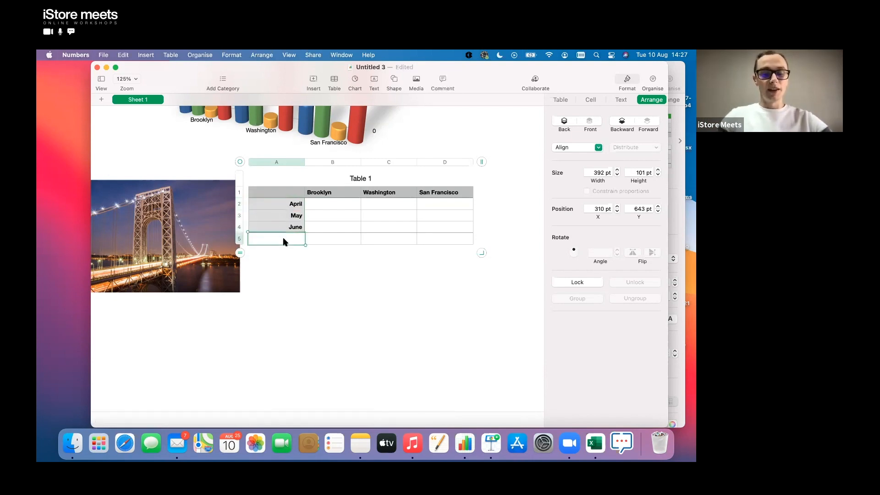
{"action": "type", "text": "Total"}
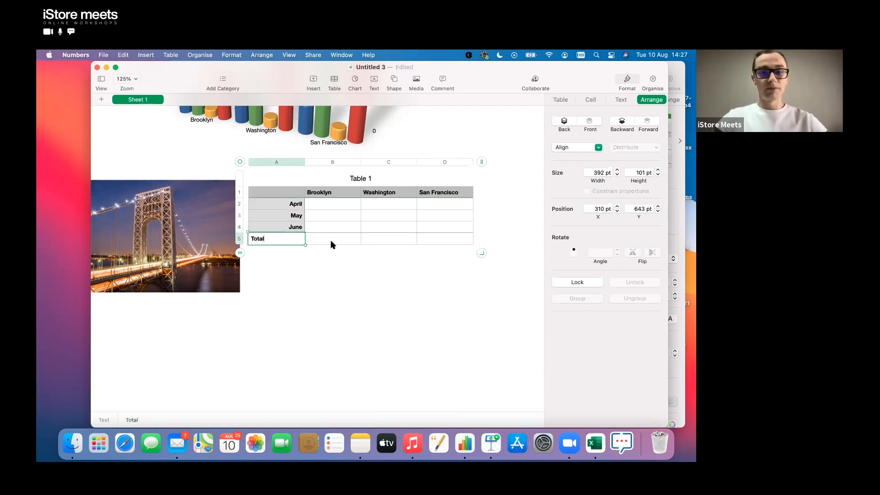
{"action": "left_click", "coordinate": [331, 240]}
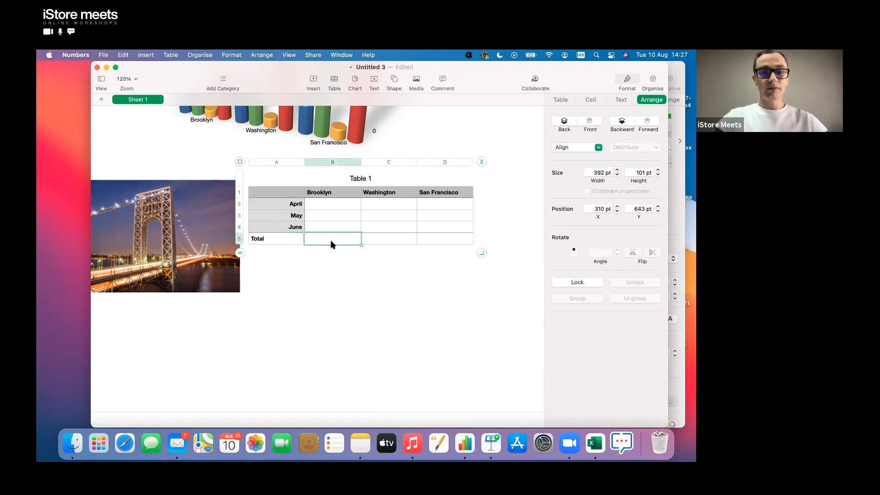
Rename the table title as "Tourists in Thousands"
{"action": "left_click", "coordinate": [365, 178]}
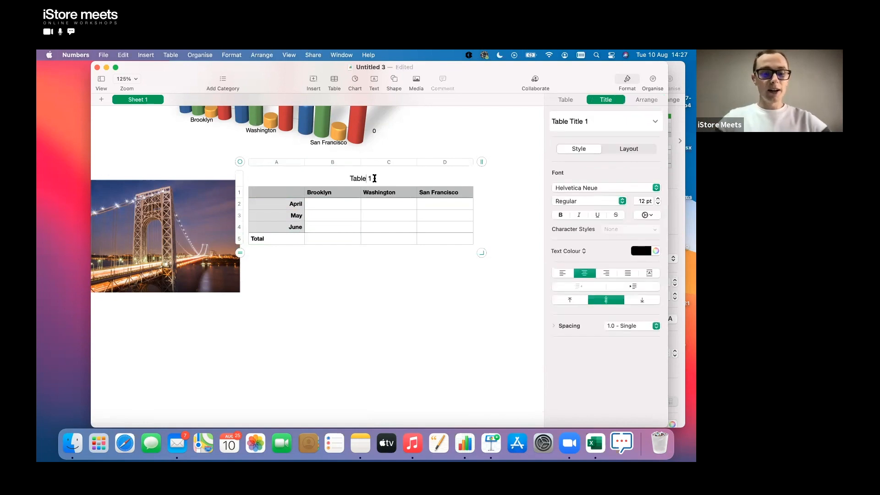
{"action": "triple_click", "coordinate": [375, 178]}
{"action": "type", "text": "Tourists"}
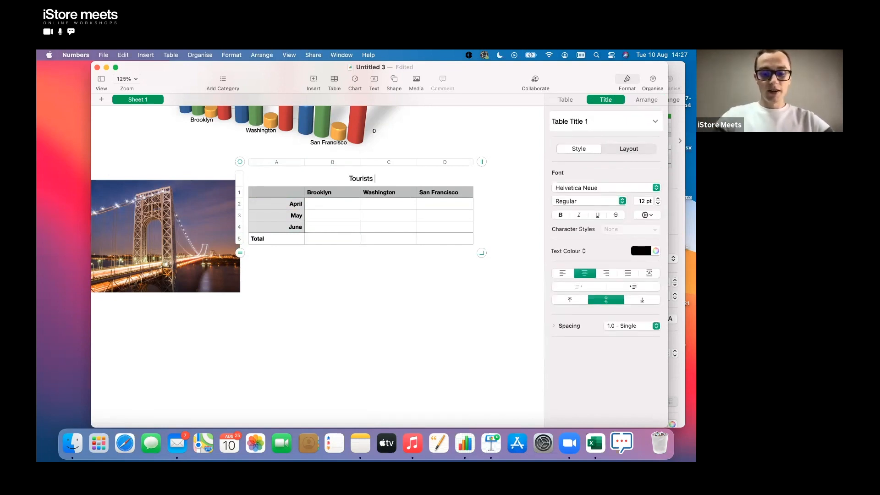
{"action": "type", "text": " in Thousands"}
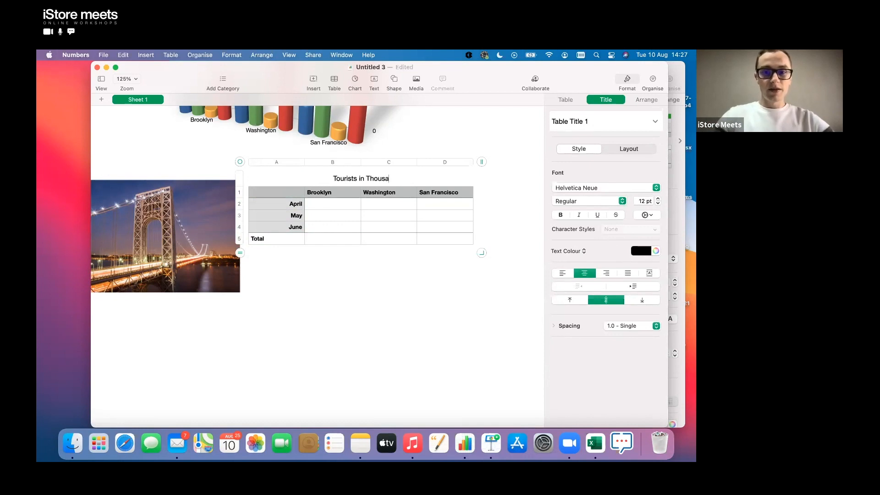
Fill the April row with 11 for Brooklyn, 9 for Washington and 10 for San Francisco
{"action": "left_click", "coordinate": [348, 205]}
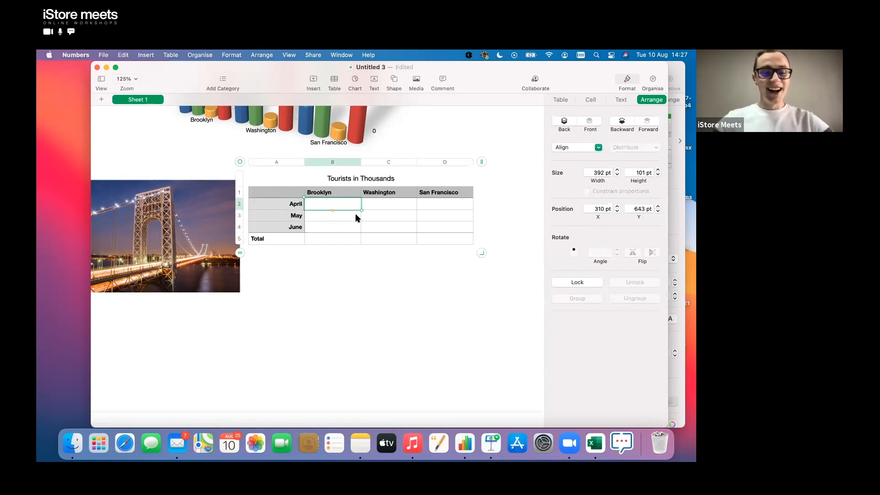
{"action": "type", "text": "11"}
{"action": "key", "text": "Tab"}
{"action": "type", "text": "9"}
{"action": "key", "text": "Tab"}
{"action": "type", "text": "10"}
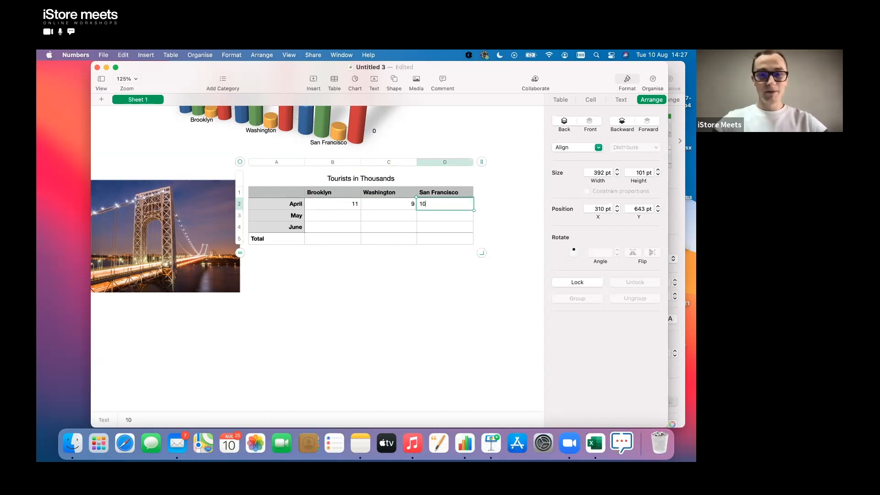
{"action": "key", "text": "Return"}
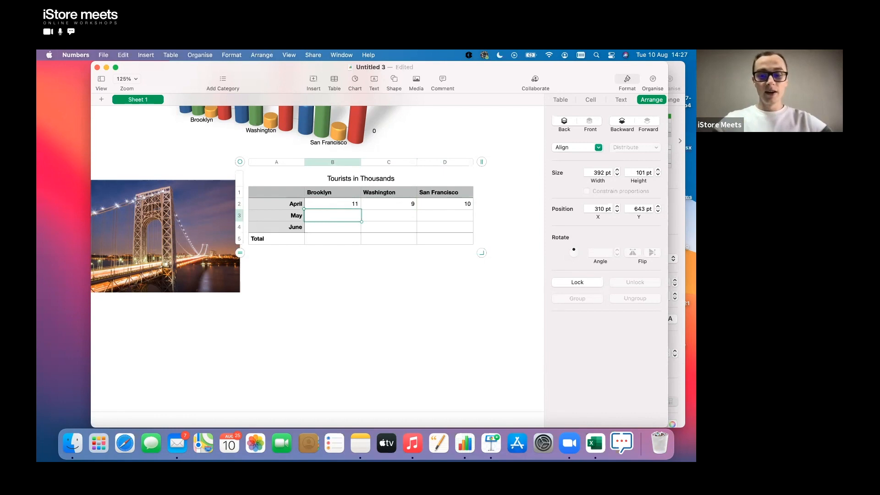
Fill the May row with 7 for Brooklyn, 11 for Washington and 12 for San Francisco
{"action": "type", "text": "7"}
{"action": "key", "text": "Tab"}
{"action": "type", "text": "11"}
{"action": "key", "text": "Tab"}
{"action": "type", "text": "12"}
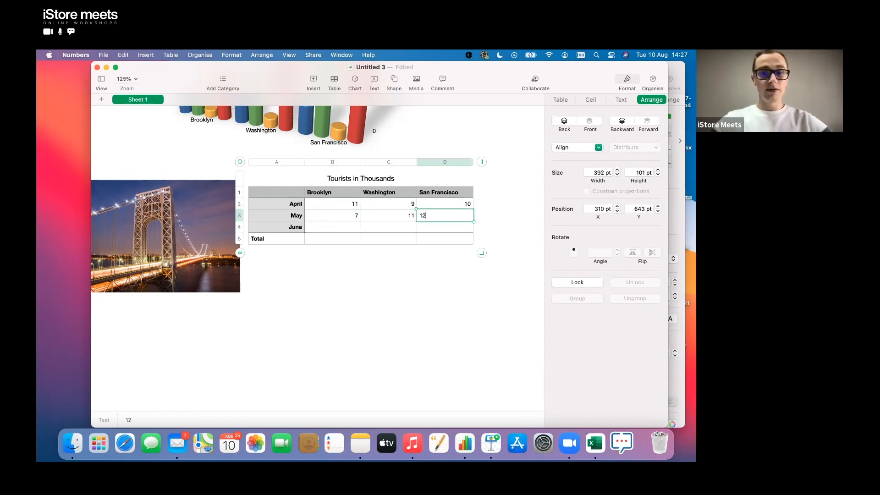
{"action": "key", "text": "Return"}
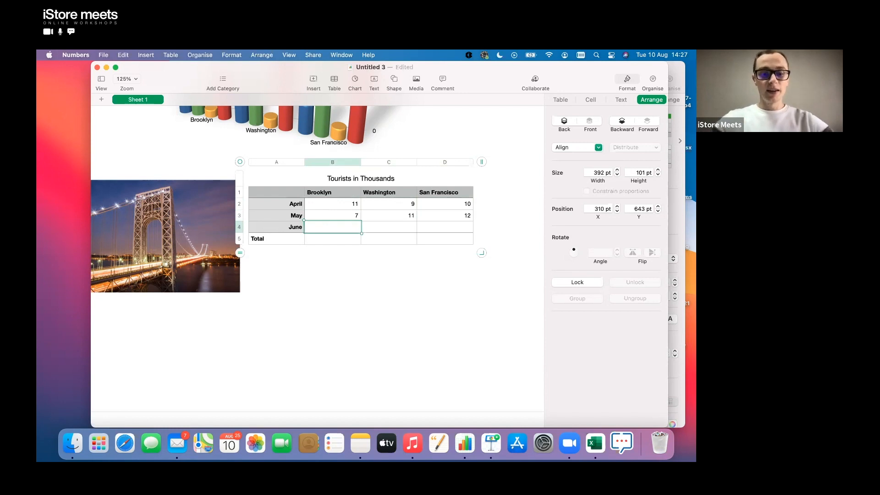
Fill the June row with 6 for Brooklyn, 5 for Washington and 13 for San Francisco
{"action": "type", "text": "6"}
{"action": "key", "text": "Tab"}
{"action": "type", "text": "5"}
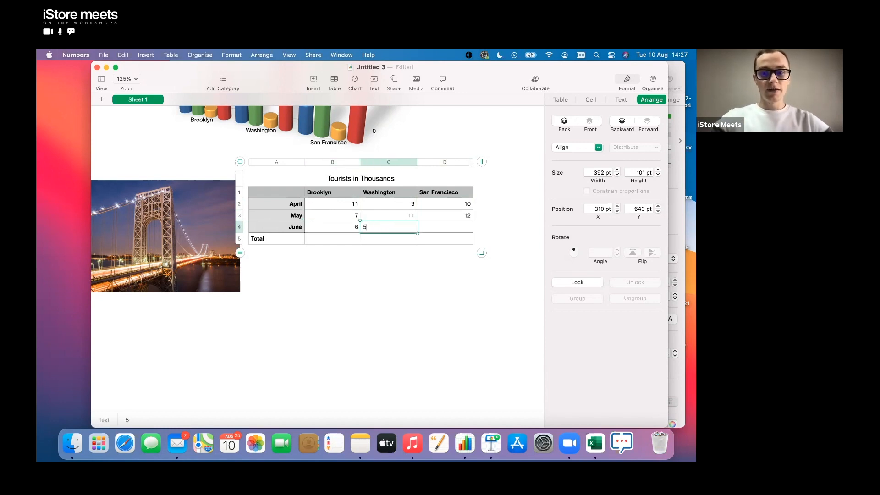
{"action": "key", "text": "Tab"}
{"action": "type", "text": "13"}
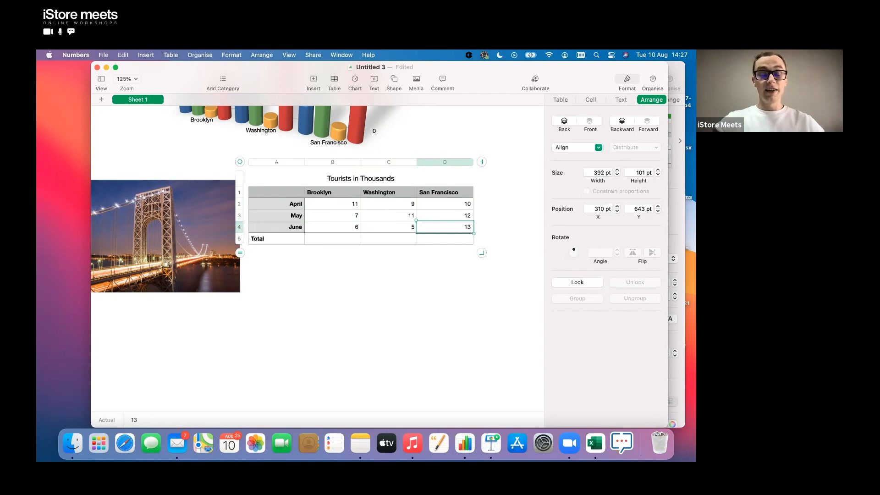
Enter a formula in the Brooklyn Total cell B5 that adds Brooklyn April + Brooklyn May + Brooklyn June
{"action": "left_click", "coordinate": [354, 243]}
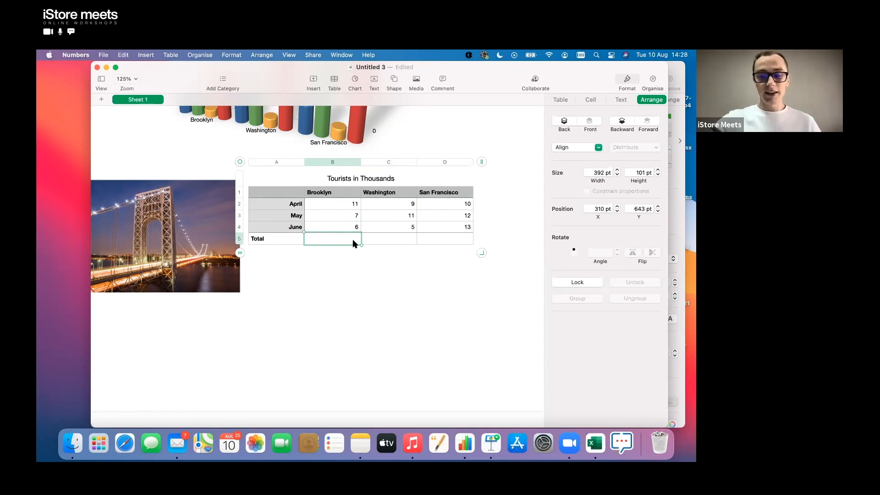
{"action": "key", "text": "="}
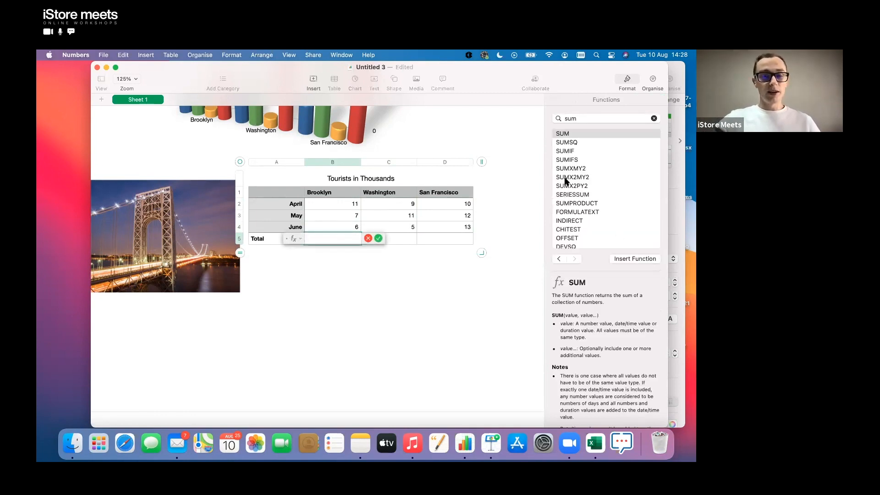
{"action": "left_click", "coordinate": [351, 206]}
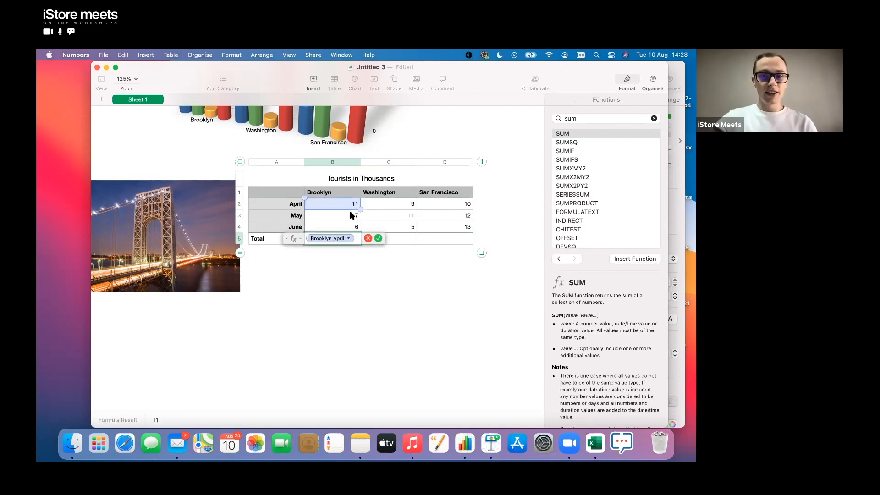
{"action": "type", "text": "+"}
{"action": "left_click", "coordinate": [352, 215]}
{"action": "type", "text": "+"}
{"action": "left_click", "coordinate": [352, 226]}
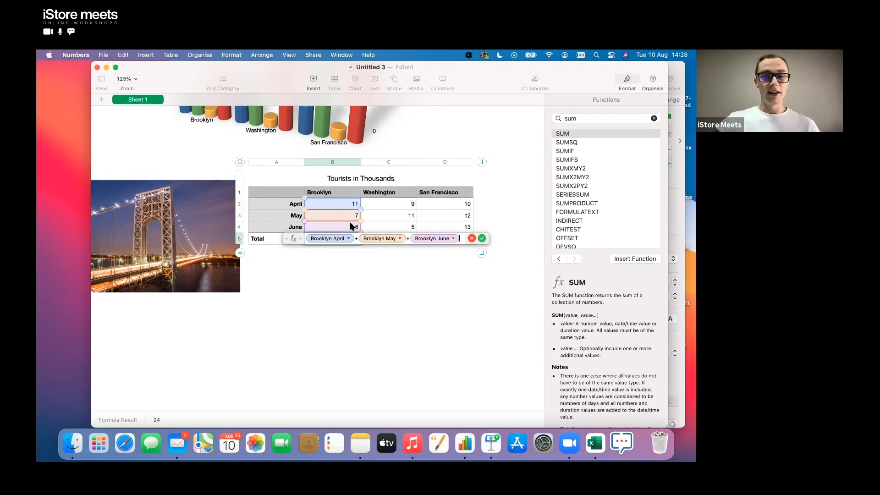
{"action": "key", "text": "Return"}
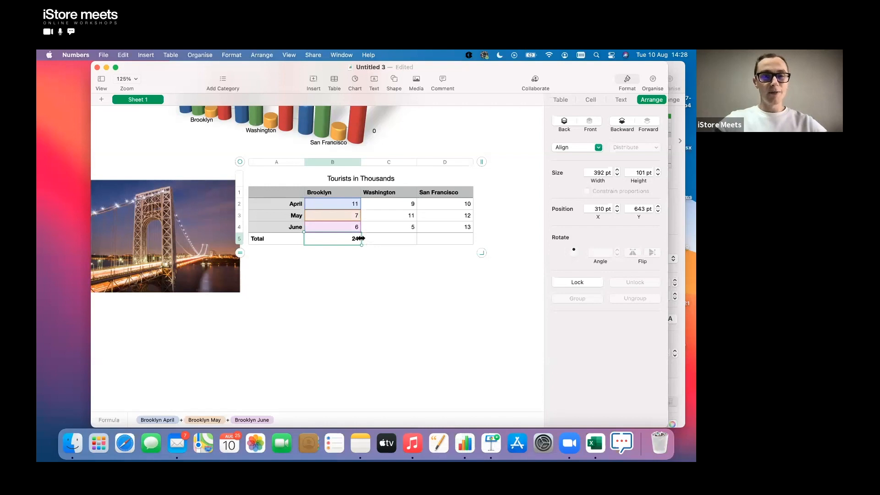
Copy Brooklyn's total formula across to Washington and San Francisco, and insert a 3D bar chart from the Tourists in Thousands table
{"action": "left_click_drag", "start_coordinate": [362, 239], "coordinate": [448, 241]}
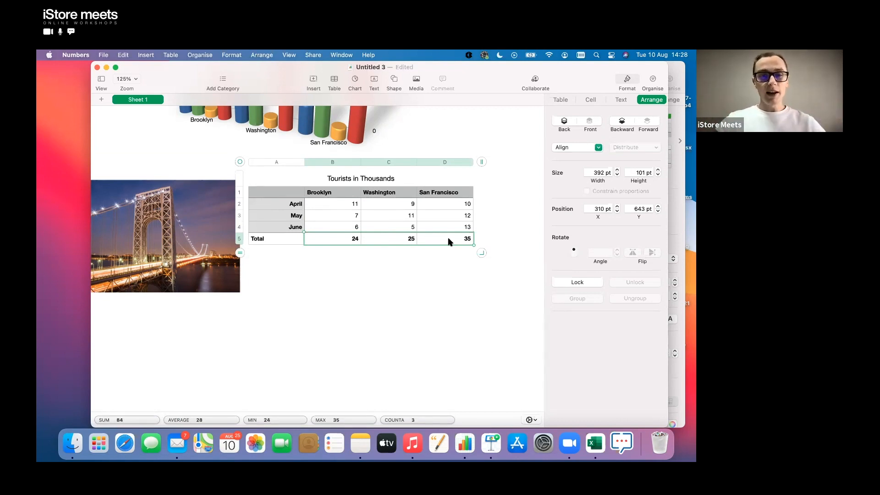
{"action": "left_click", "coordinate": [239, 161]}
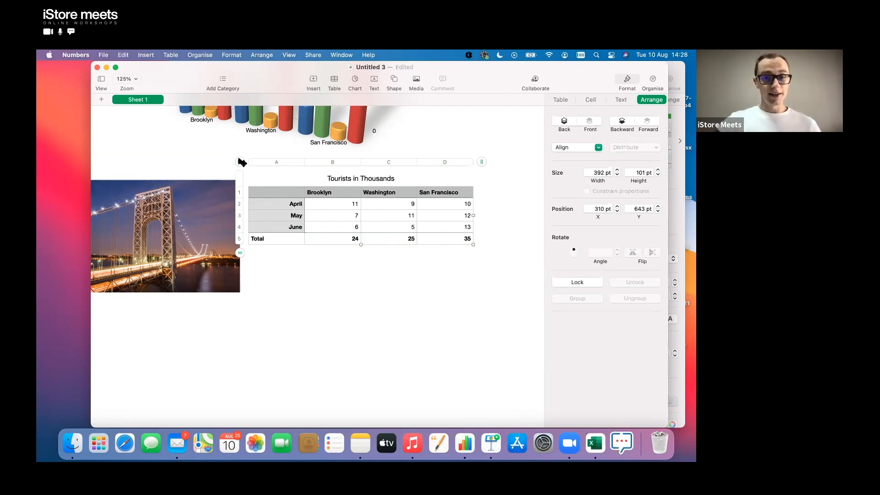
{"action": "left_click", "coordinate": [356, 81]}
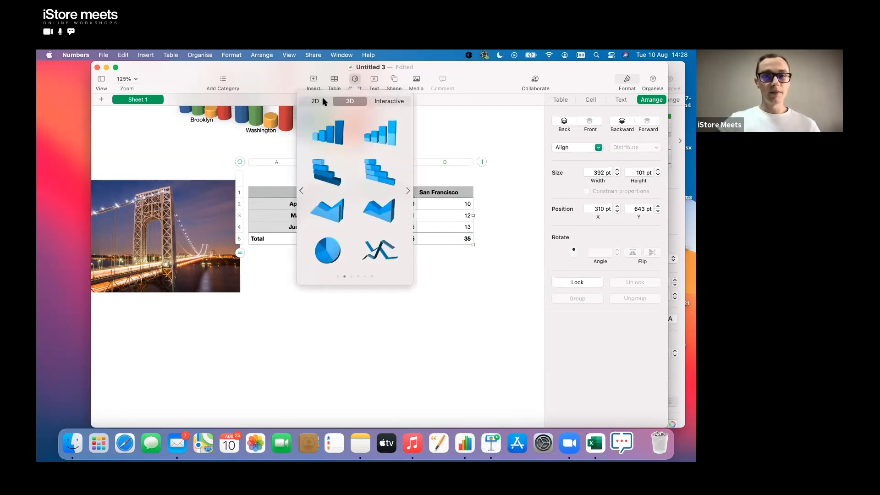
{"action": "left_click", "coordinate": [326, 173]}
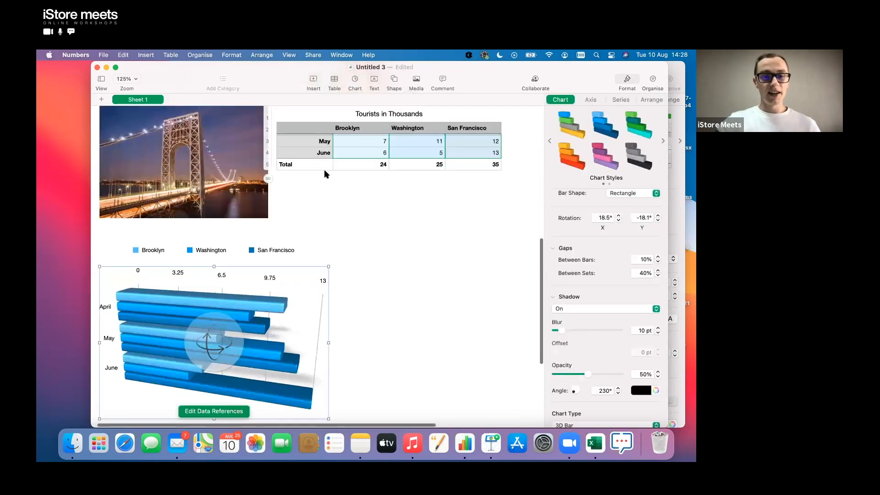
{"action": "scroll", "coordinate": [383, 257], "scroll_direction": "down", "scroll_amount": 1}
{"action": "scroll", "coordinate": [382, 257], "scroll_direction": "down", "scroll_amount": 2}
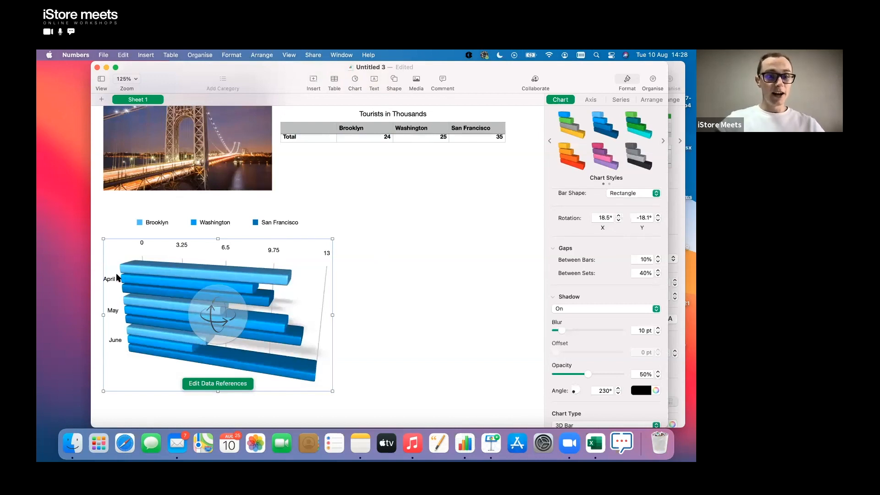
{"action": "scroll", "coordinate": [326, 302], "scroll_direction": "up", "scroll_amount": 5}
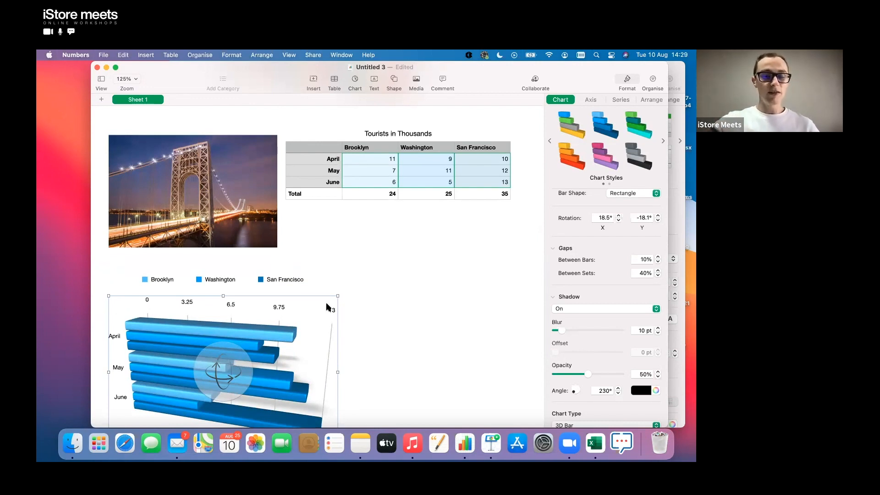
{"action": "scroll", "coordinate": [326, 306], "scroll_direction": "down", "scroll_amount": 3}
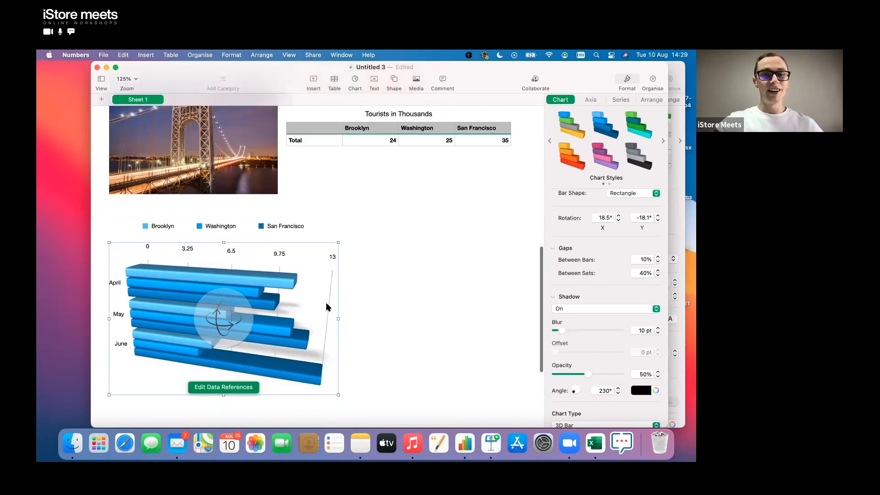
Recolour the new 3D bar chart with the slate blue, olive green and orange colour palette
{"action": "scroll", "coordinate": [613, 196], "scroll_direction": "up", "scroll_amount": 5}
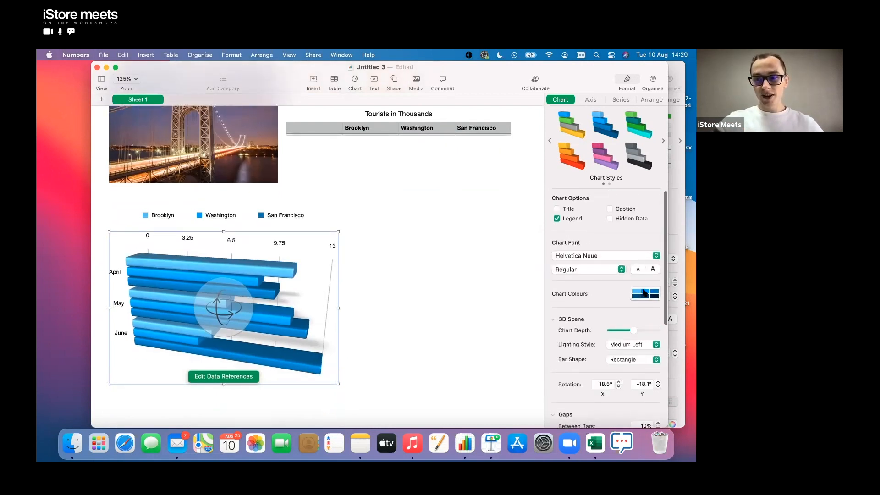
{"action": "left_click", "coordinate": [645, 293]}
{"action": "left_click", "coordinate": [660, 356]}
{"action": "left_click", "coordinate": [661, 333]}
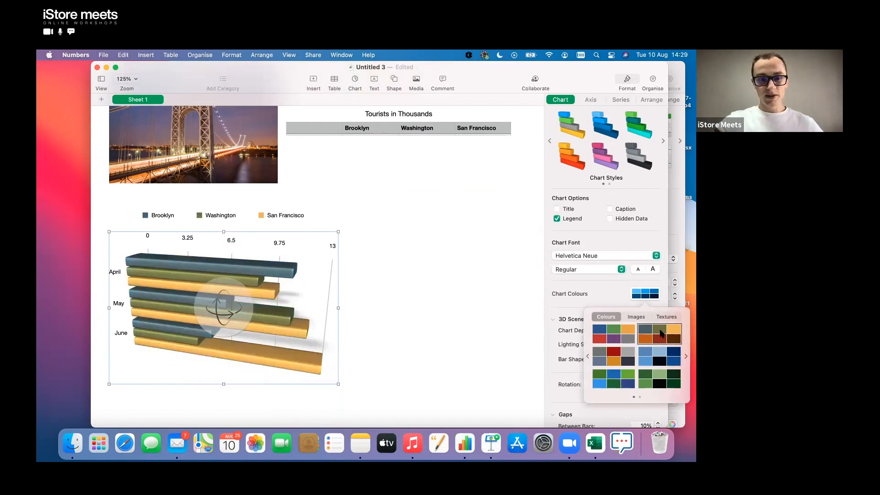
Show the bar chart's title and change its text to "Tourists. Chart"
{"action": "left_click", "coordinate": [568, 210]}
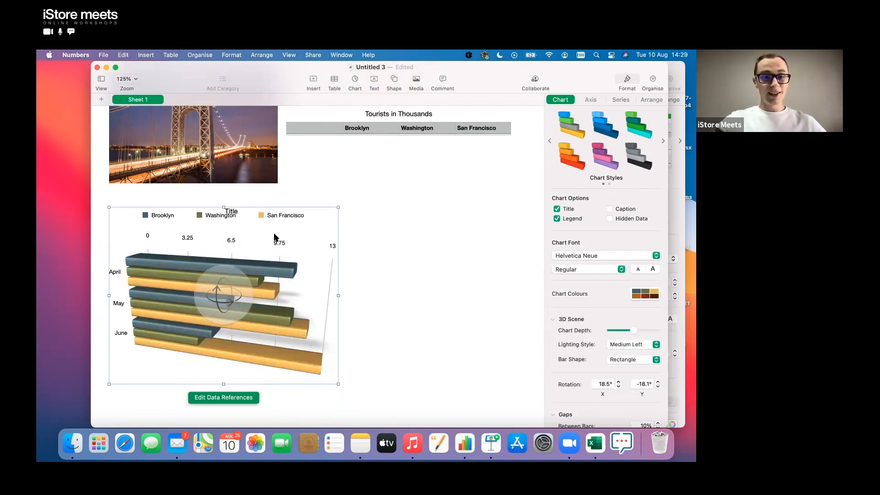
{"action": "double_click", "coordinate": [231, 209]}
{"action": "type", "text": "Tourists."}
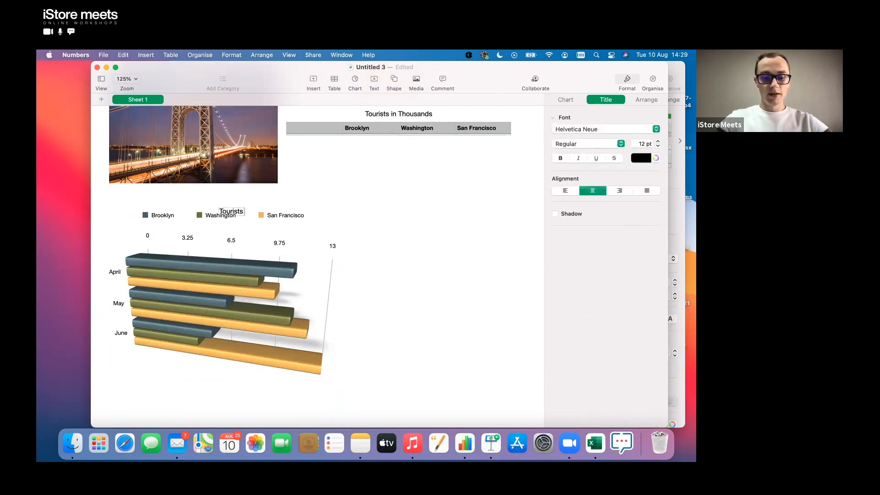
{"action": "type", "text": " Chart"}
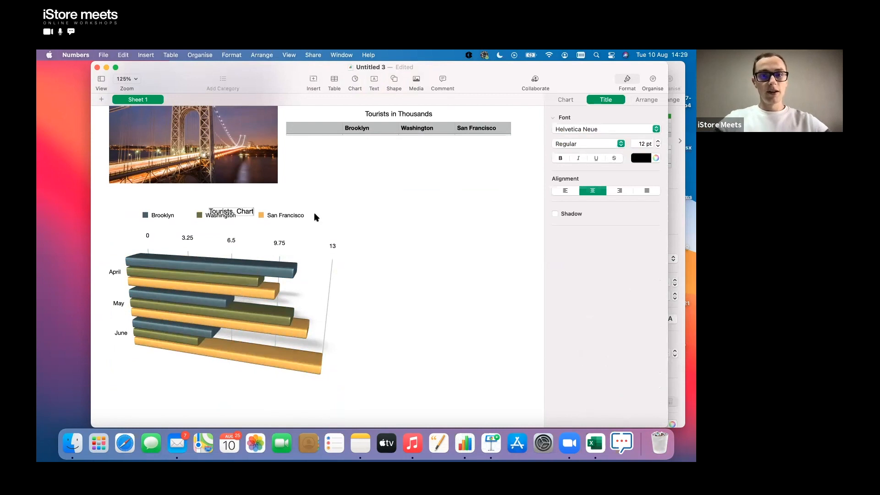
Move the bar chart's legend down so it sits just below the title without overlapping it
{"action": "left_click", "coordinate": [294, 215]}
{"action": "left_click", "coordinate": [285, 215]}
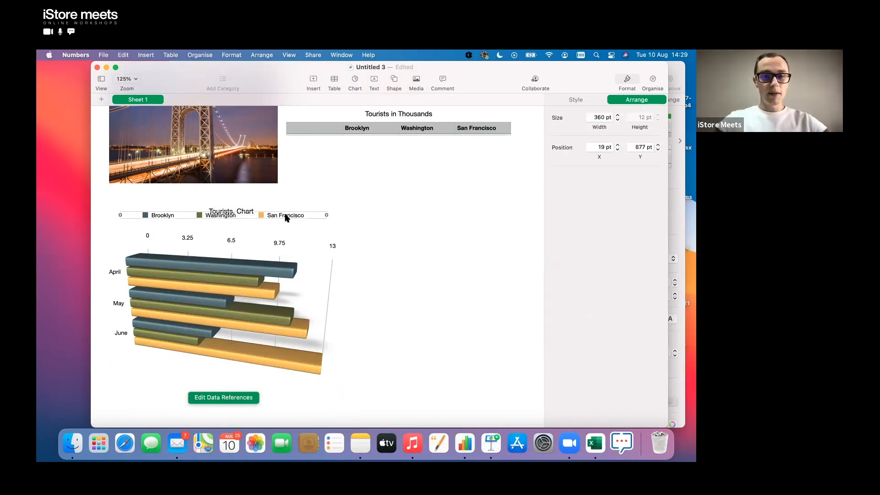
{"action": "left_click_drag", "start_coordinate": [285, 218], "coordinate": [285, 228]}
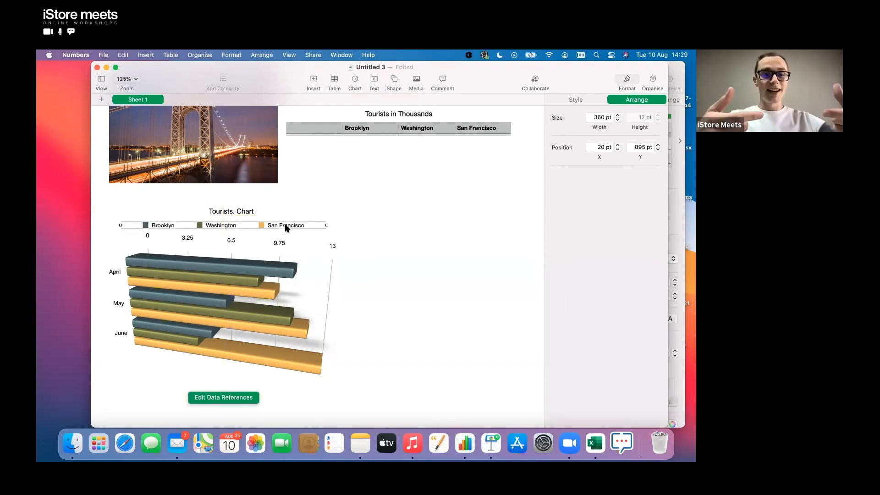
{"action": "left_click", "coordinate": [426, 219]}
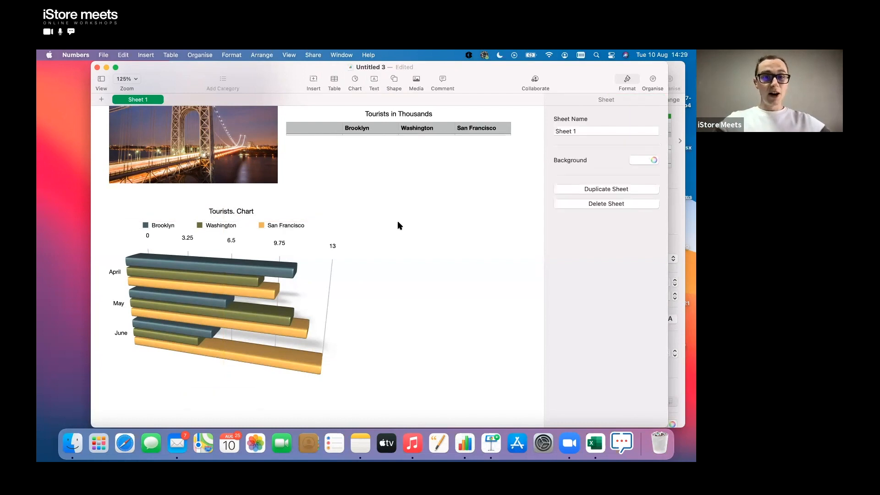
Add a second sheet to the spreadsheet
{"action": "scroll", "coordinate": [397, 221], "scroll_direction": "up", "scroll_amount": 5}
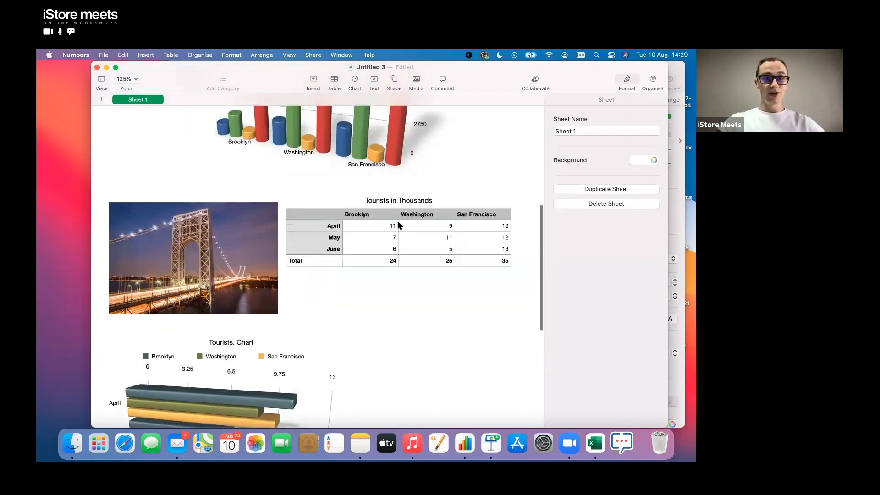
{"action": "scroll", "coordinate": [398, 221], "scroll_direction": "up", "scroll_amount": 10}
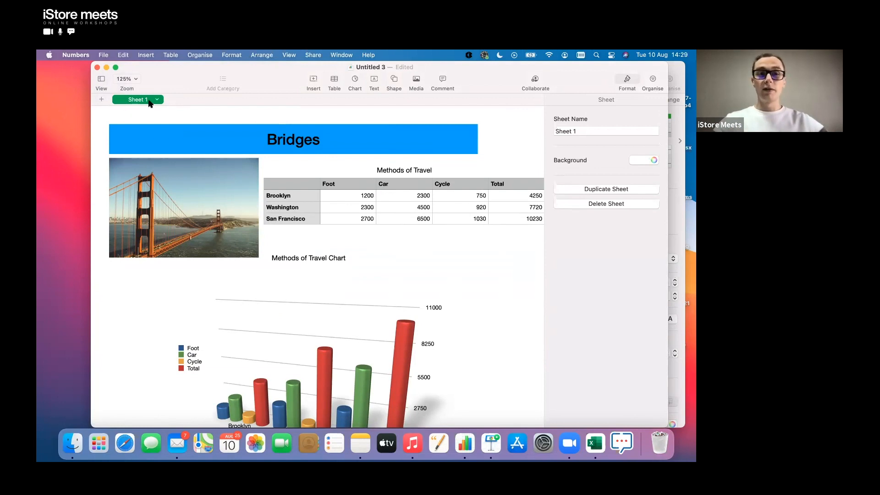
{"action": "left_click", "coordinate": [102, 100]}
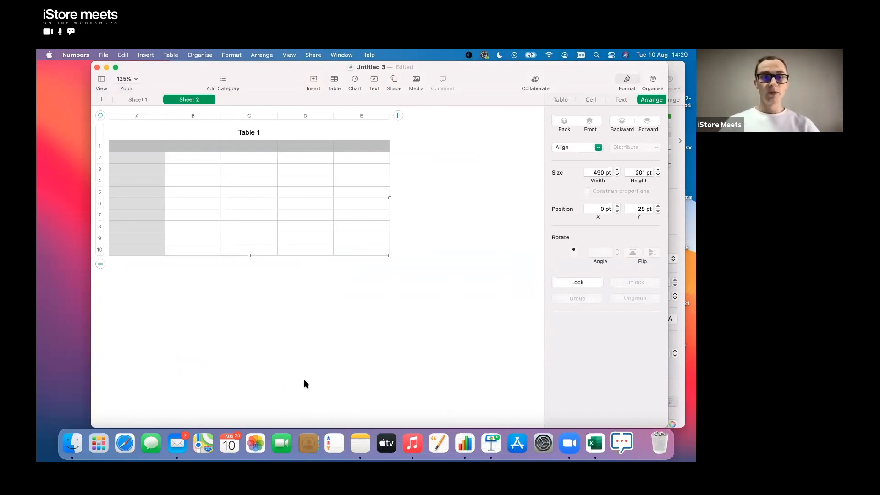
Copy the three bridge names from Sheet 1's Methods of Travel table into A2:A4 on Sheet 2, and trim that table to four rows
{"action": "left_click", "coordinate": [144, 99]}
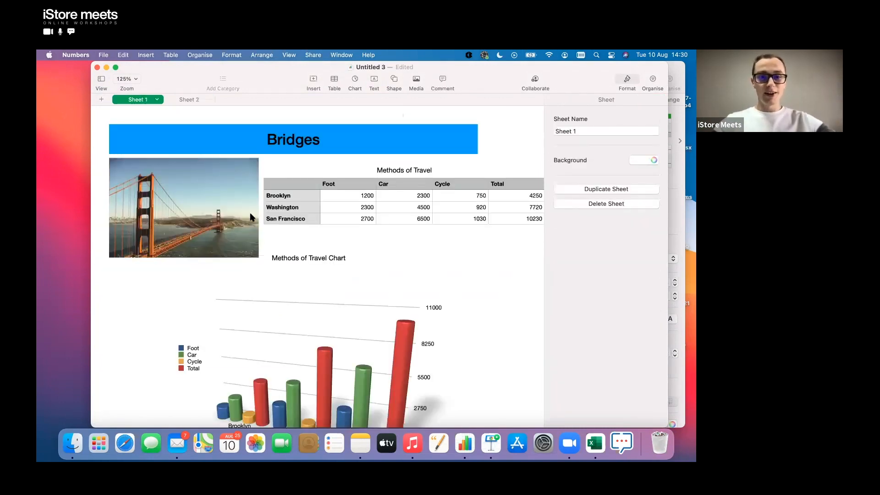
{"action": "left_click", "coordinate": [289, 198]}
{"action": "left_click_drag", "start_coordinate": [289, 198], "coordinate": [299, 221]}
{"action": "key", "text": "super+c"}
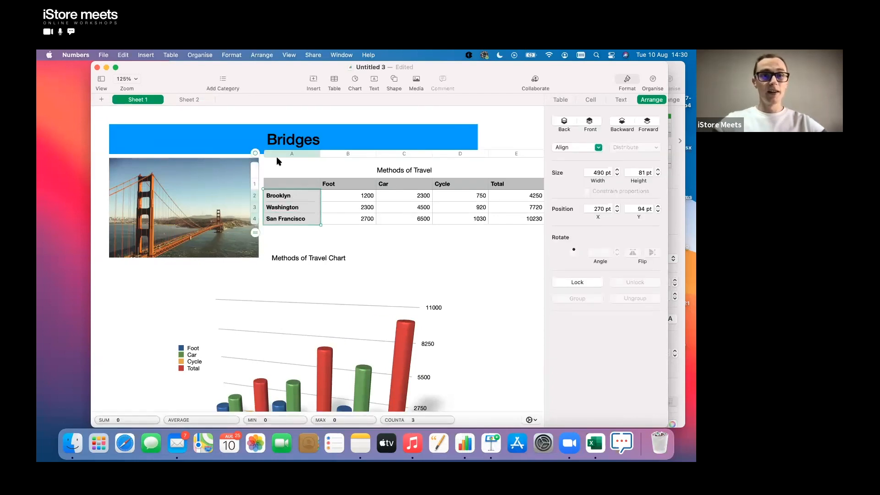
{"action": "left_click", "coordinate": [188, 99]}
{"action": "left_click", "coordinate": [144, 157]}
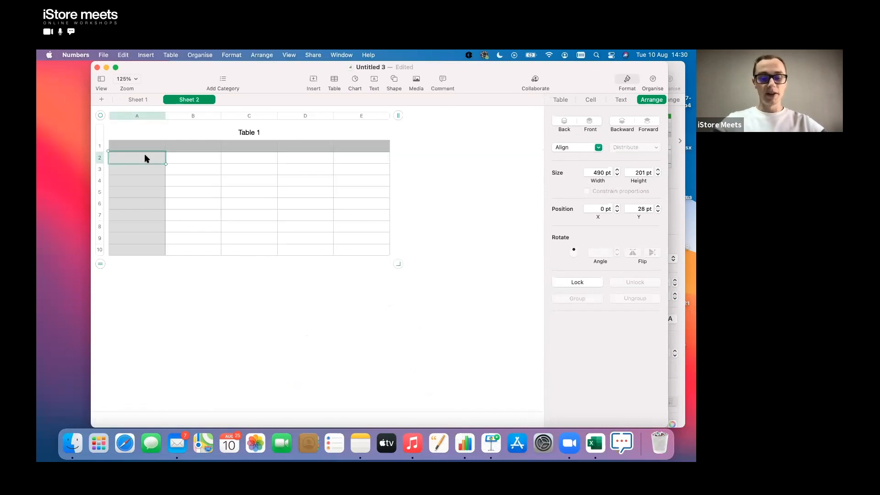
{"action": "key", "text": "super+v"}
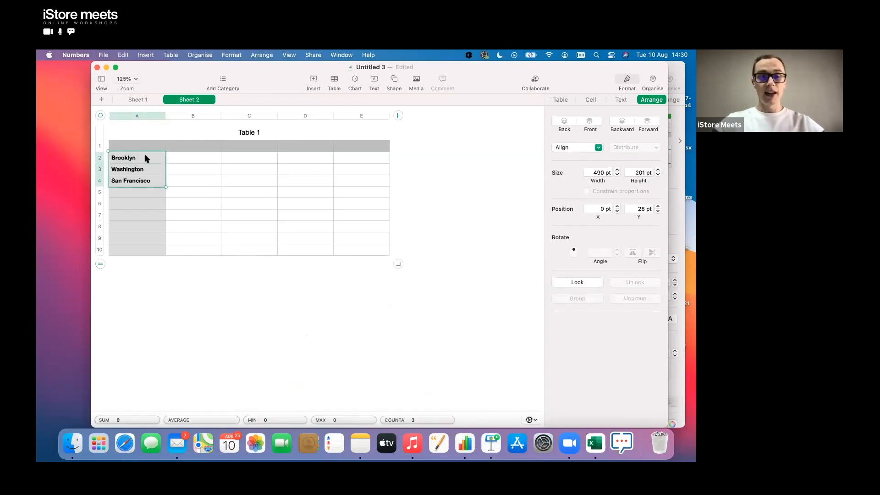
{"action": "left_click", "coordinate": [318, 215]}
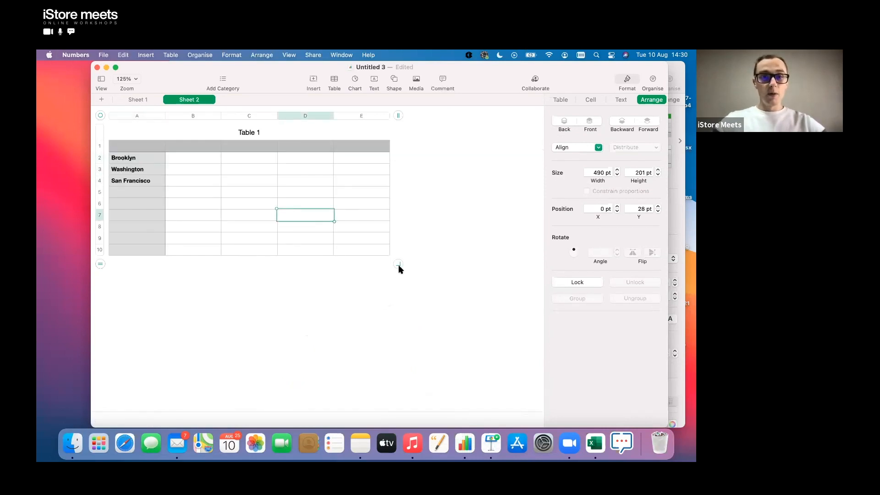
{"action": "left_click_drag", "start_coordinate": [399, 256], "coordinate": [400, 208]}
Enter the column headers Metal, Bricks and Ropes in B1, C1 and D1 of the Sheet 2 table
{"action": "left_click", "coordinate": [209, 151]}
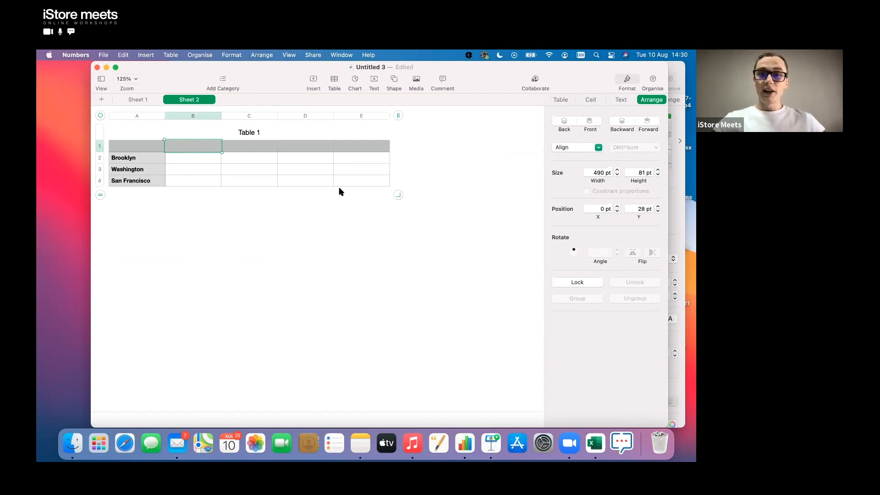
{"action": "type", "text": "M"}
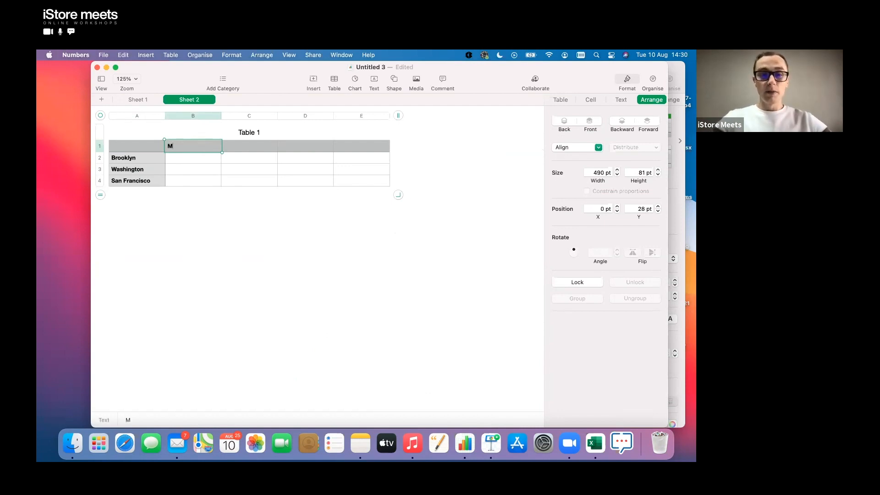
{"action": "type", "text": "etal"}
{"action": "key", "text": "Tab"}
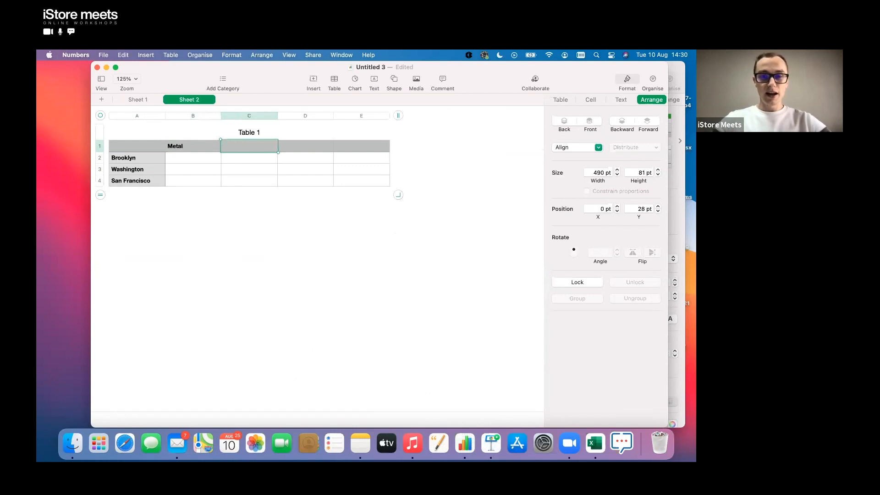
{"action": "type", "text": "Bricks"}
{"action": "key", "text": "Tab"}
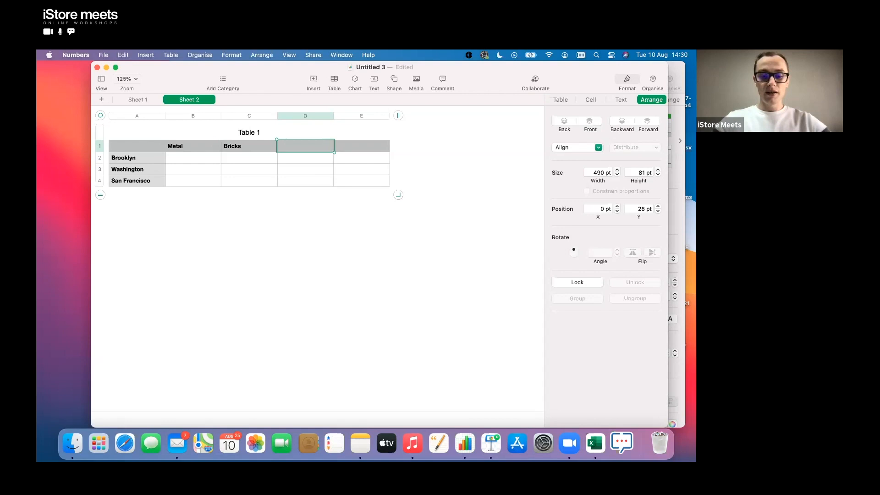
{"action": "type", "text": "P"}
{"action": "key", "text": "Escape"}
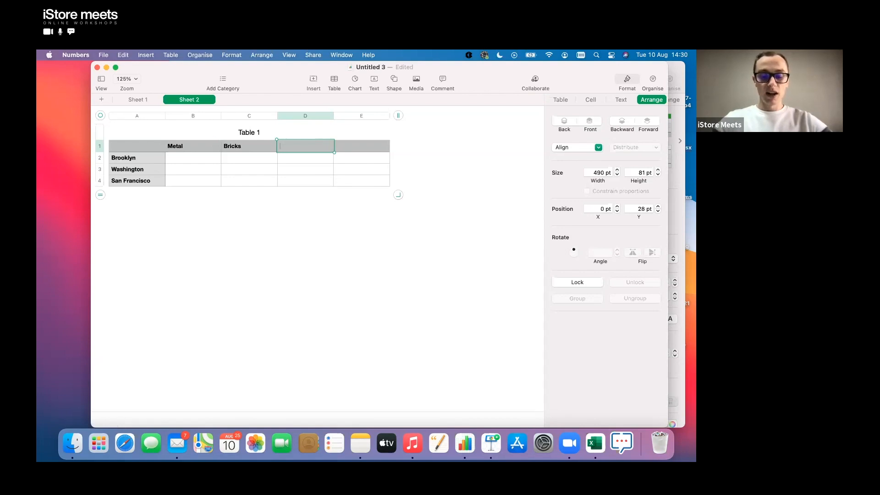
{"action": "type", "text": "Ropes"}
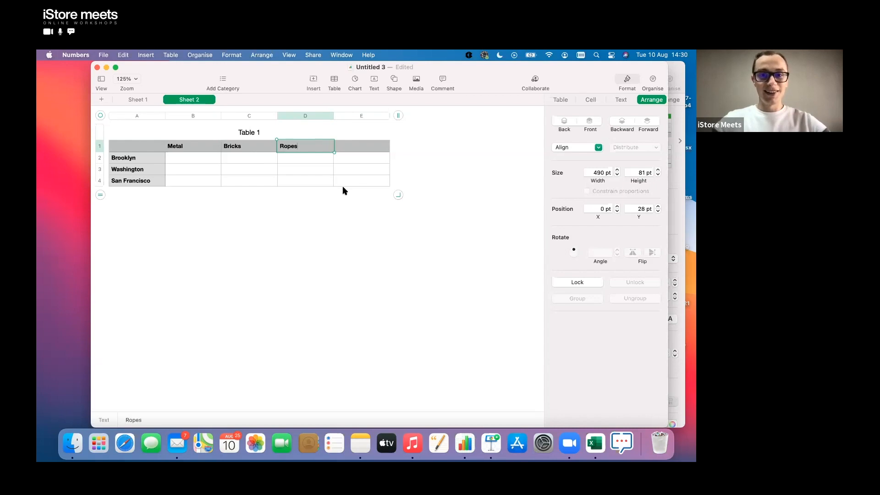
{"action": "left_click", "coordinate": [371, 145]}
{"action": "type", "text": "tal"}
{"action": "key", "text": "Return"}
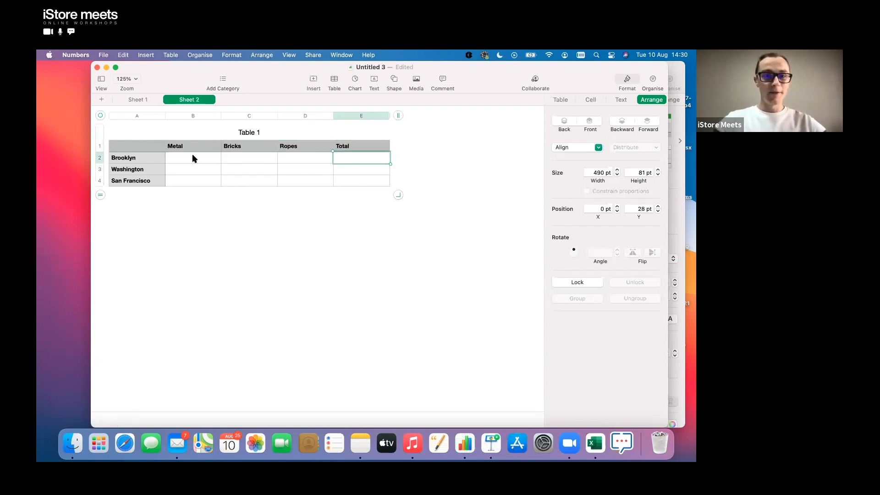
{"action": "left_click", "coordinate": [345, 148]}
{"action": "key", "text": "Delete"}
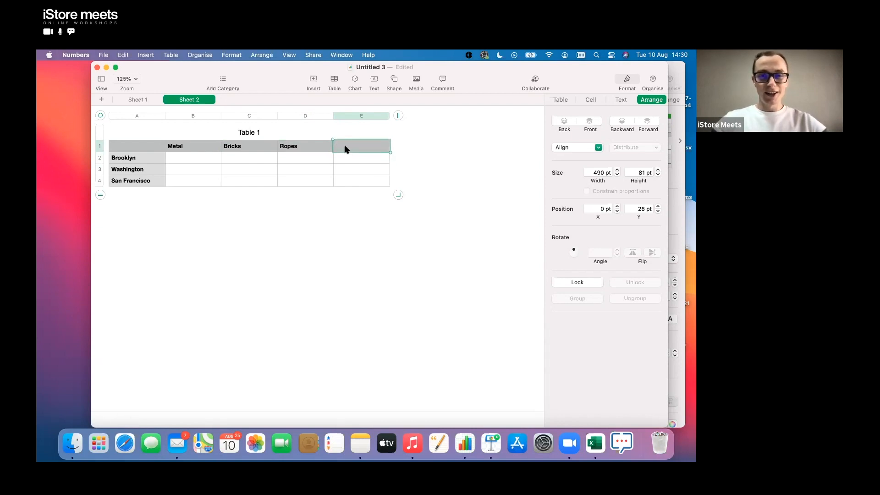
Delete the empty column E from the Sheet 2 table
{"action": "right_click", "coordinate": [363, 116]}
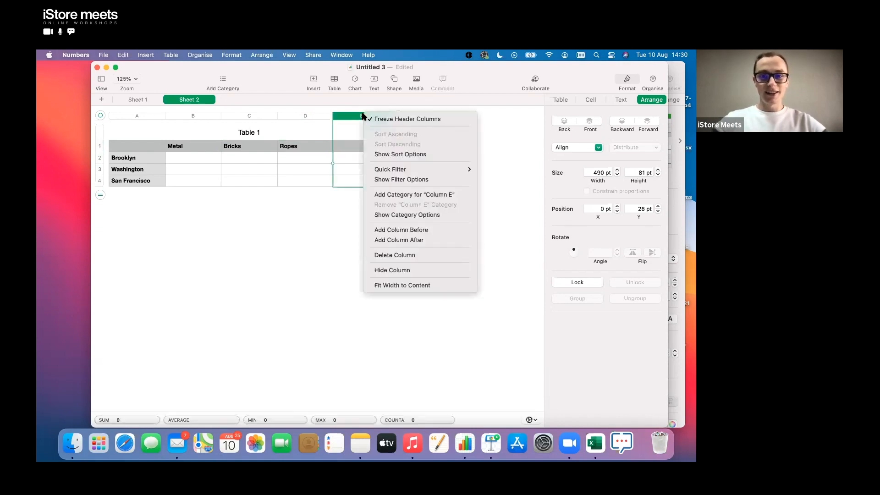
{"action": "left_click", "coordinate": [410, 257]}
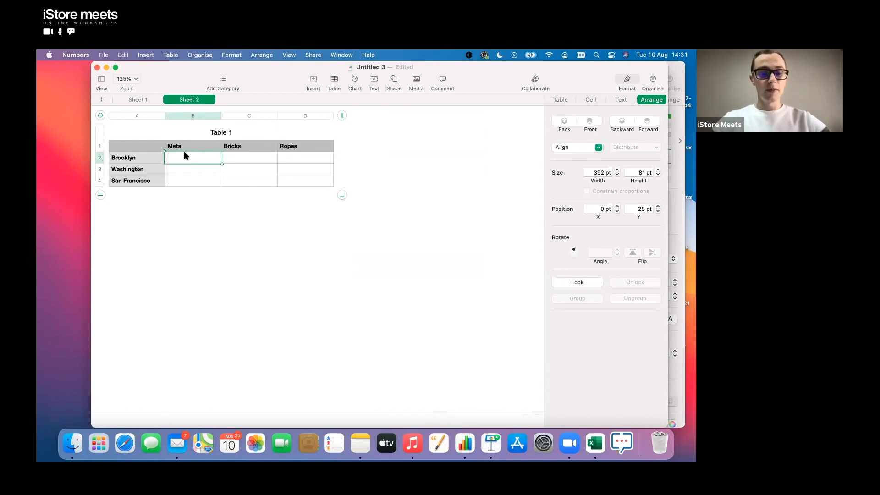
Enter 3, 6 and 9 in the Metal column for Brooklyn, Washington and San Francisco on Sheet 2
{"action": "type", "text": "3"}
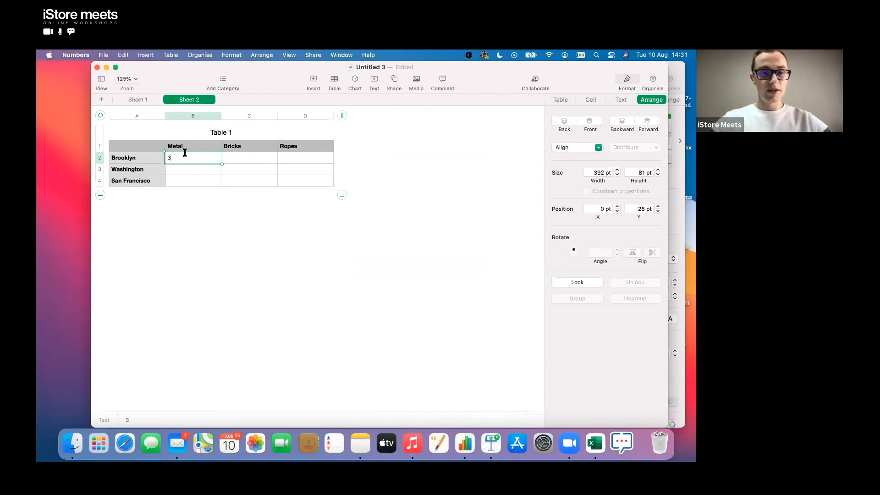
{"action": "key", "text": "Return"}
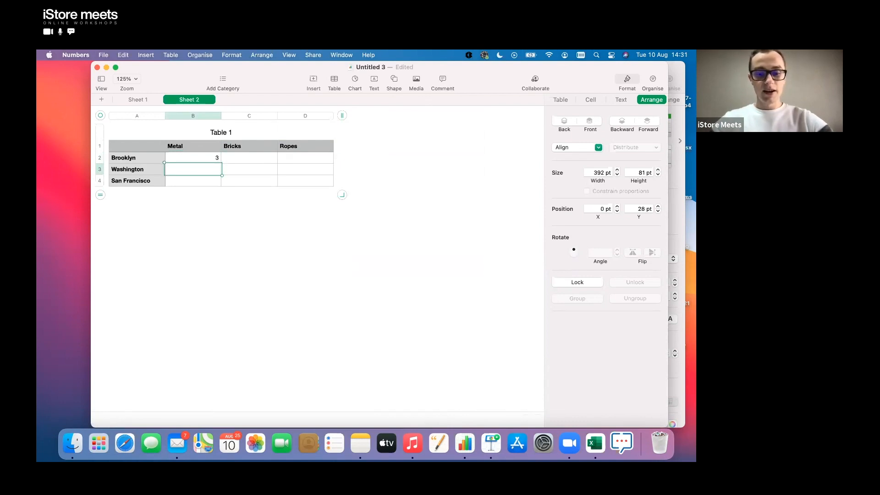
{"action": "type", "text": "6"}
{"action": "key", "text": "Return"}
{"action": "type", "text": "9"}
Fill the Bricks column with 200 for Brooklyn, 170 for Washington and 250 for San Francisco
{"action": "left_click", "coordinate": [265, 161]}
{"action": "type", "text": "200"}
{"action": "key", "text": "Return"}
{"action": "type", "text": "1"}
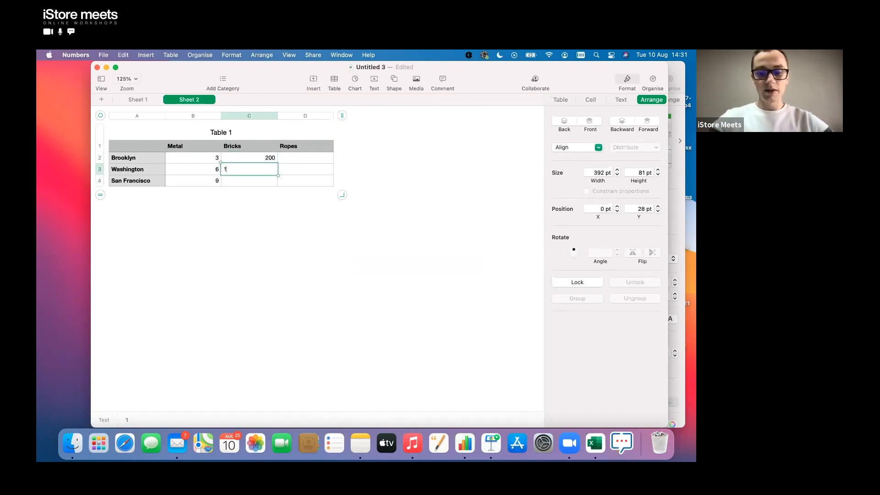
{"action": "type", "text": "70"}
{"action": "key", "text": "Return"}
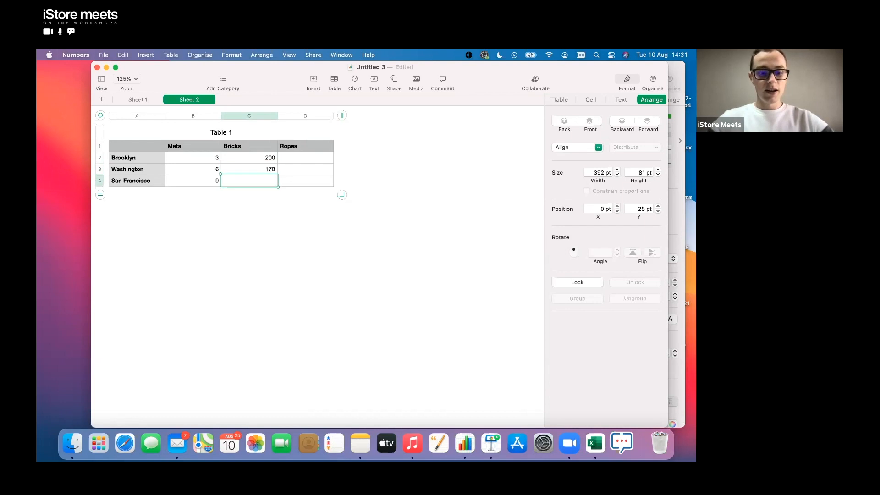
{"action": "type", "text": "250"}
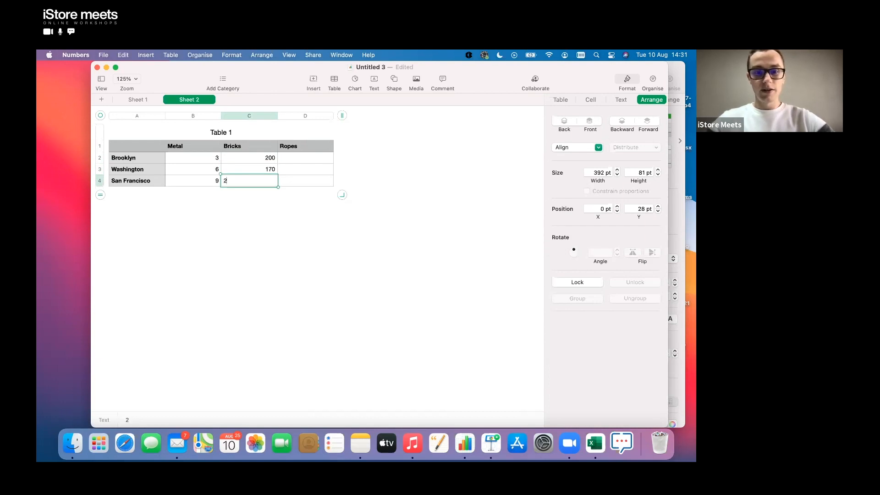
Fill the Ropes column with 10 for Brooklyn, 17 for Washington and 23 for San Francisco
{"action": "left_click", "coordinate": [314, 157]}
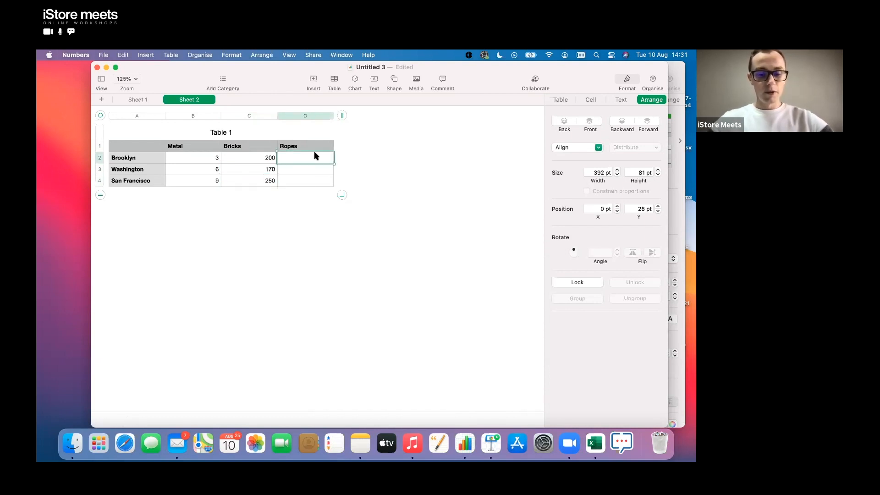
{"action": "type", "text": "10"}
{"action": "key", "text": "Return"}
{"action": "type", "text": "17"}
{"action": "key", "text": "Return"}
{"action": "type", "text": "23"}
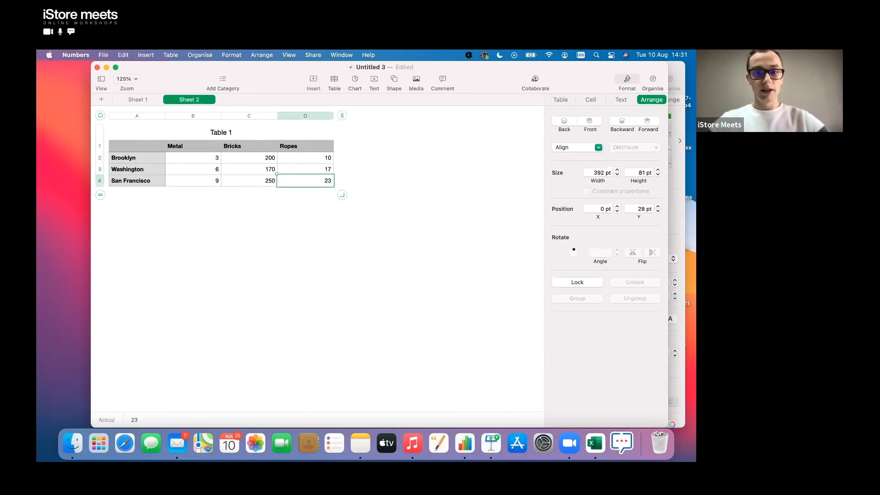
{"action": "left_click", "coordinate": [435, 245]}
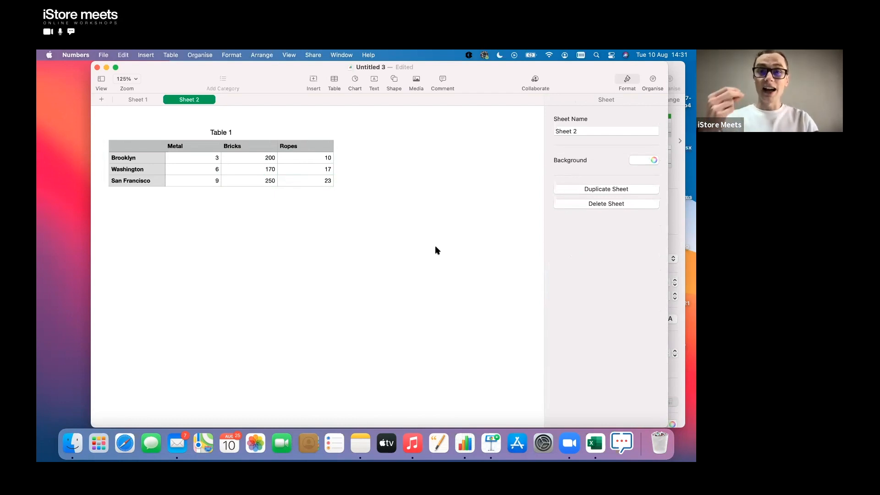
Add a conditional highlighting rule to the Metal values in B2:B4 that gives numbers greater than 5 a Red Fill
{"action": "left_click", "coordinate": [194, 159]}
{"action": "left_click", "coordinate": [204, 181]}
{"action": "left_click_drag", "start_coordinate": [204, 182], "coordinate": [203, 161]}
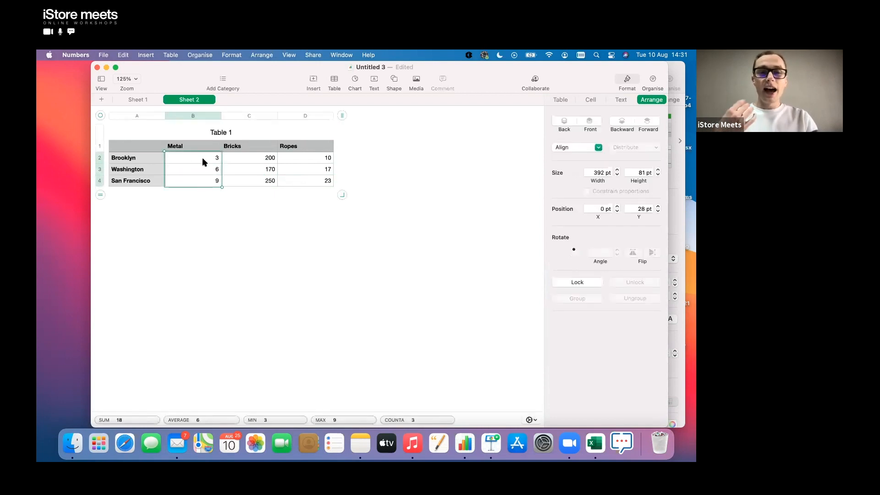
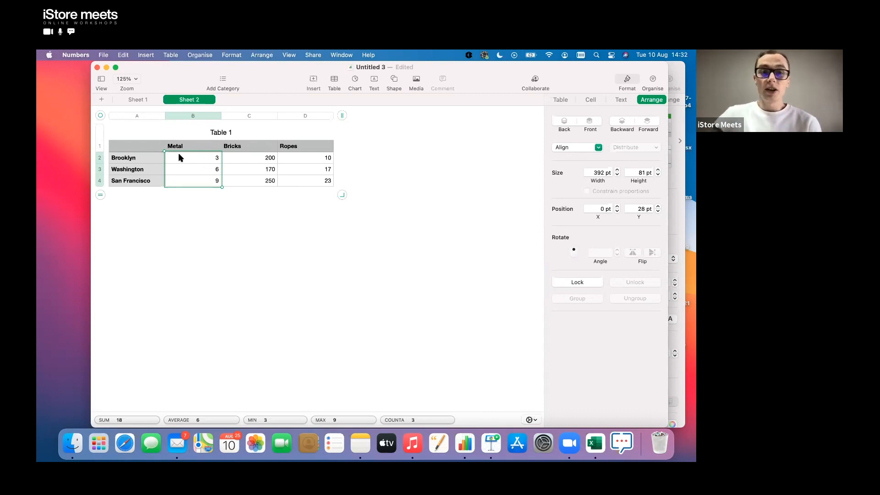
{"action": "left_click", "coordinate": [591, 100]}
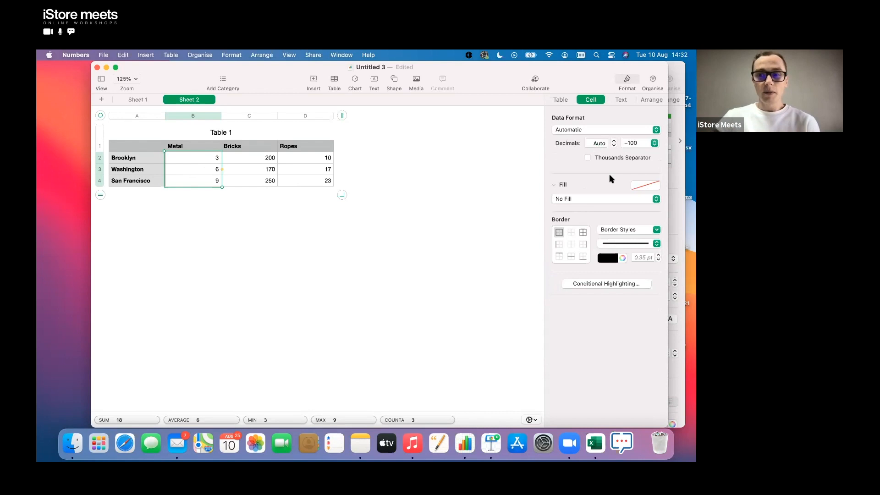
{"action": "left_click", "coordinate": [610, 285]}
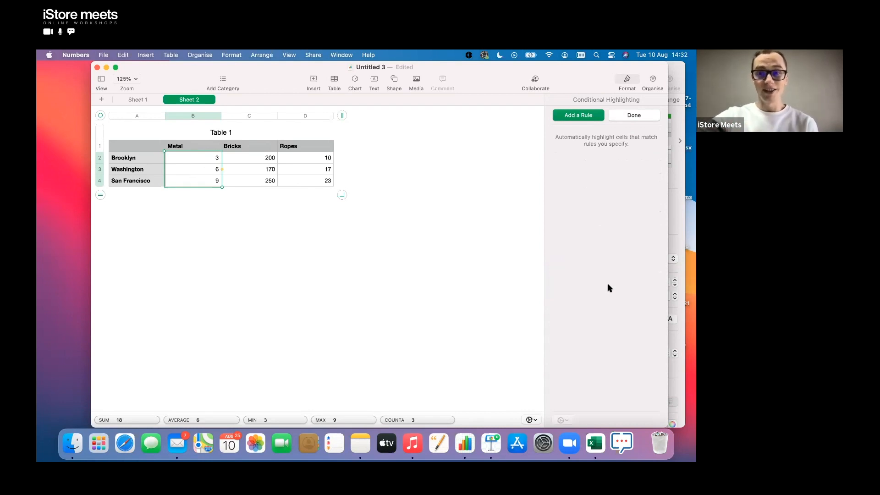
{"action": "left_click", "coordinate": [585, 117]}
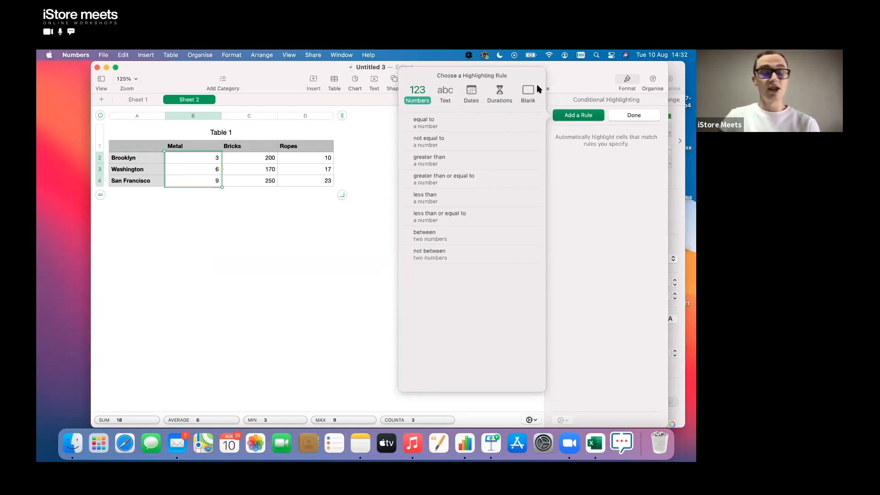
{"action": "left_click", "coordinate": [493, 156]}
{"action": "type", "text": "5"}
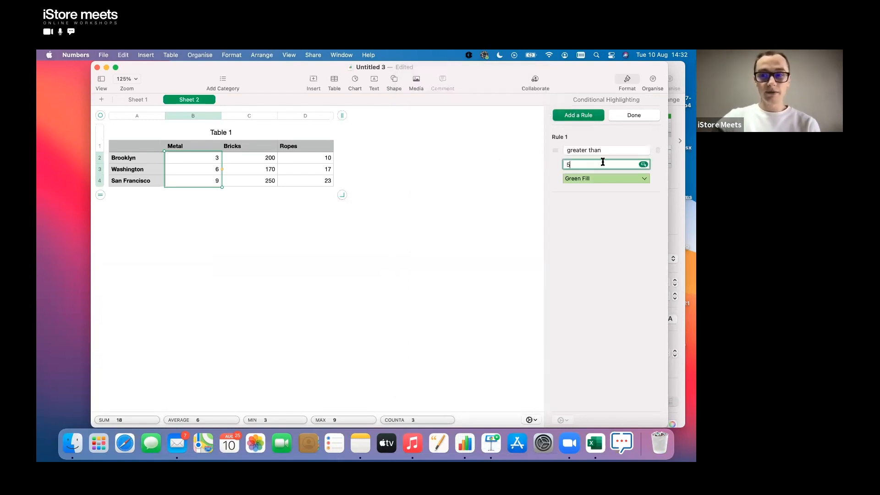
{"action": "left_click", "coordinate": [627, 179]}
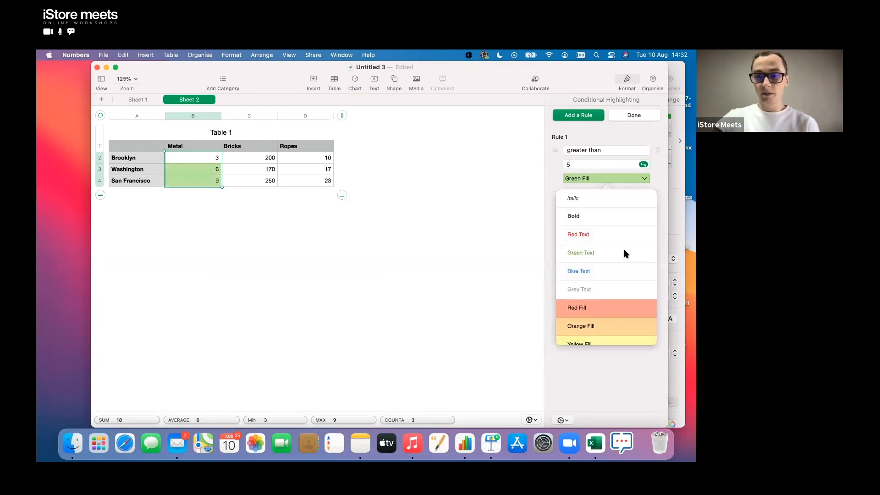
{"action": "left_click", "coordinate": [611, 307]}
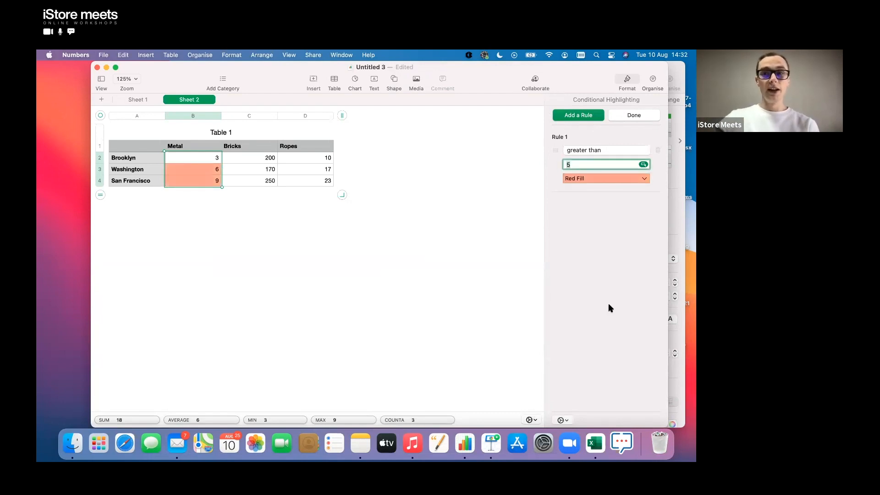
{"action": "left_click", "coordinate": [632, 117]}
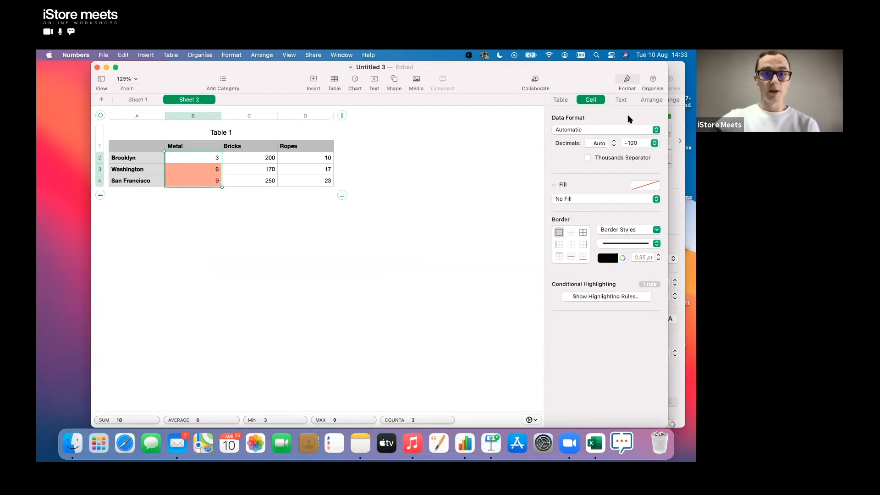
Add a conditional highlighting rule to the Bricks values in C2:C4 that gives numbers greater than 200 a Red Fill
{"action": "left_click_drag", "start_coordinate": [271, 159], "coordinate": [270, 179]}
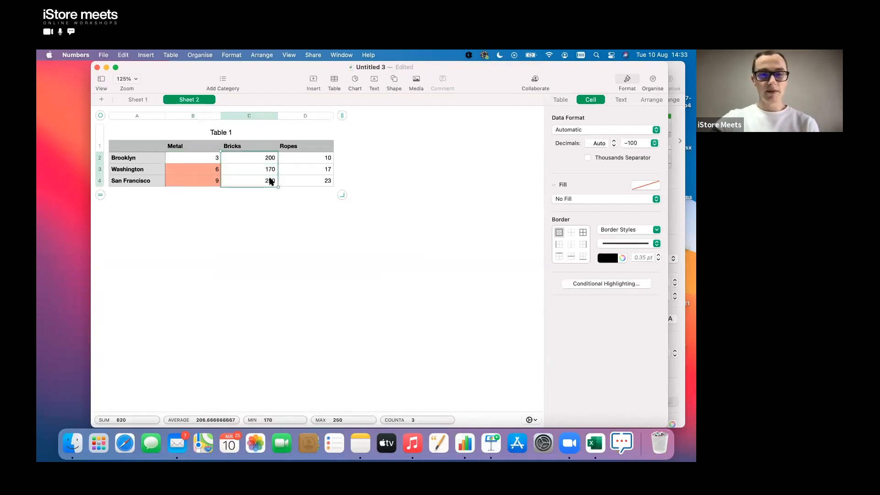
{"action": "left_click", "coordinate": [606, 284]}
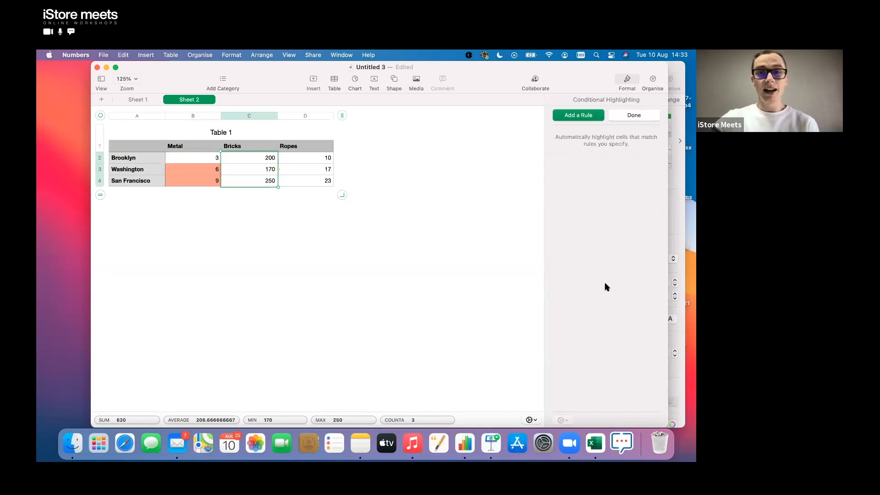
{"action": "left_click", "coordinate": [579, 116]}
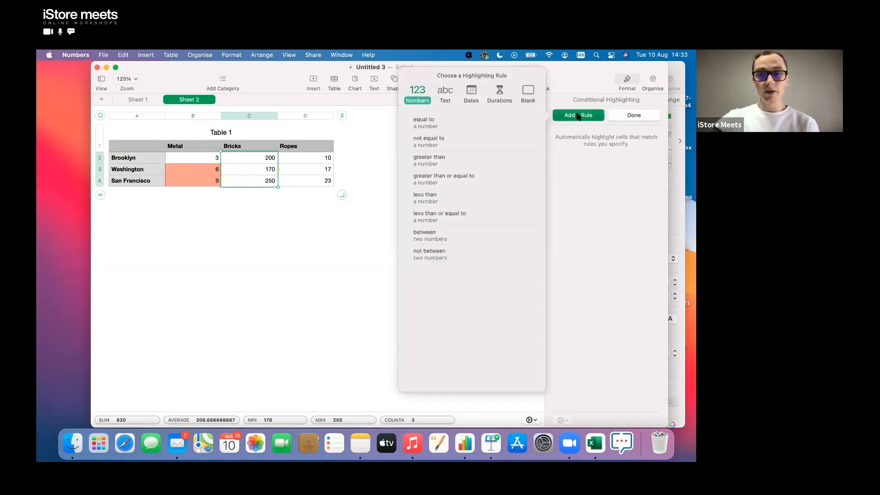
{"action": "left_click", "coordinate": [468, 157]}
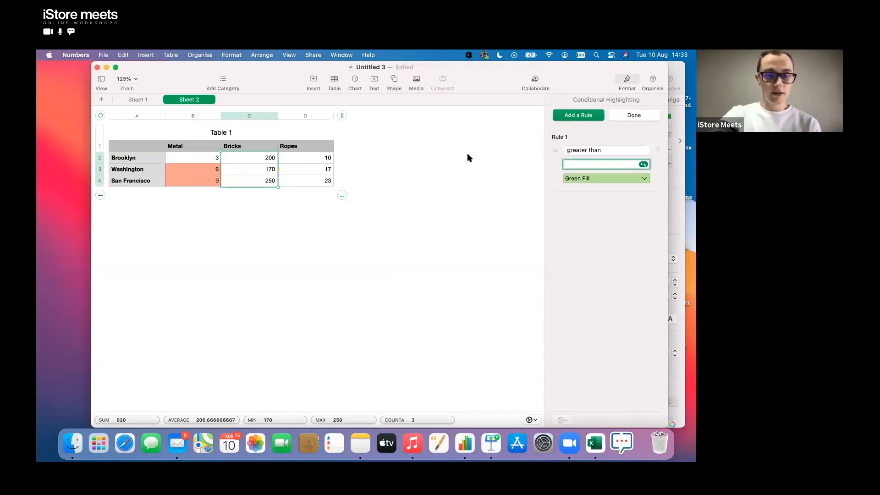
{"action": "type", "text": "200"}
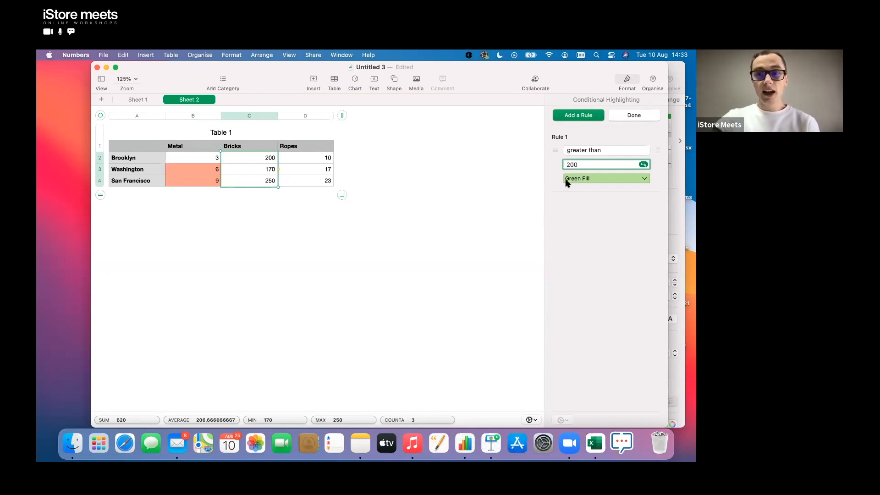
{"action": "left_click", "coordinate": [593, 304]}
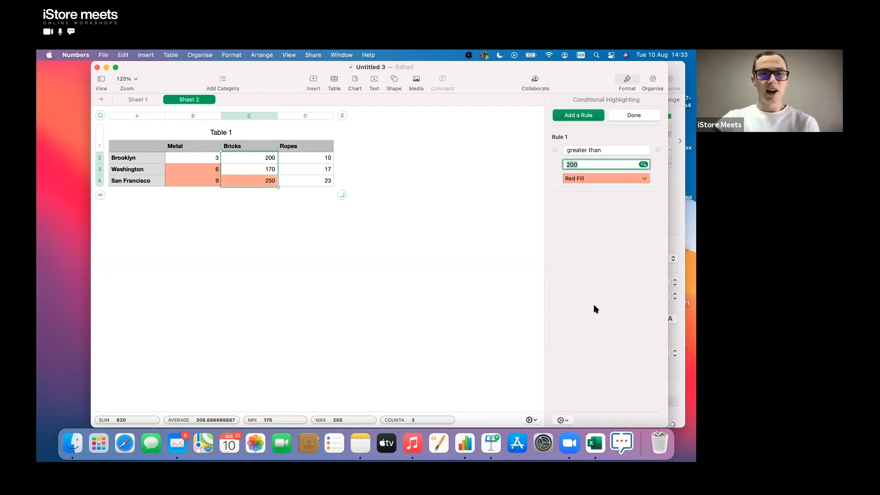
Test the highlighting rules by changing Brooklyn's Bricks value to 201 and Washington's Metal value to 1
{"action": "left_click", "coordinate": [266, 159]}
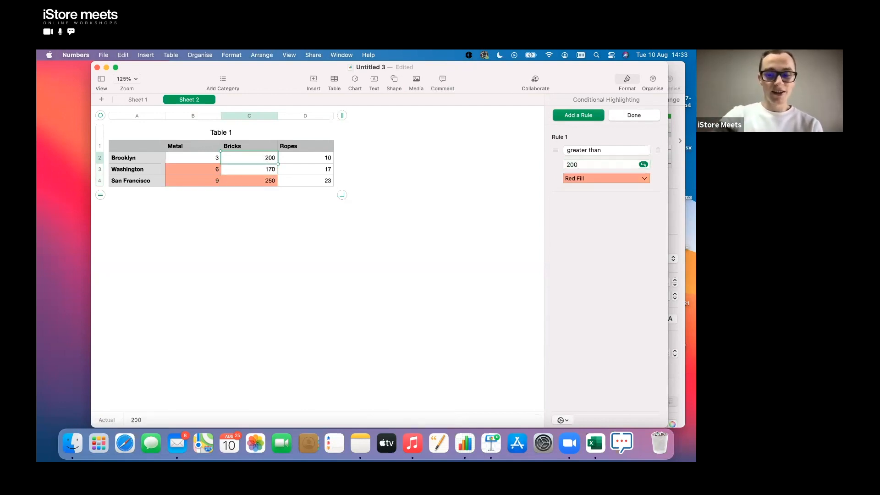
{"action": "type", "text": "201"}
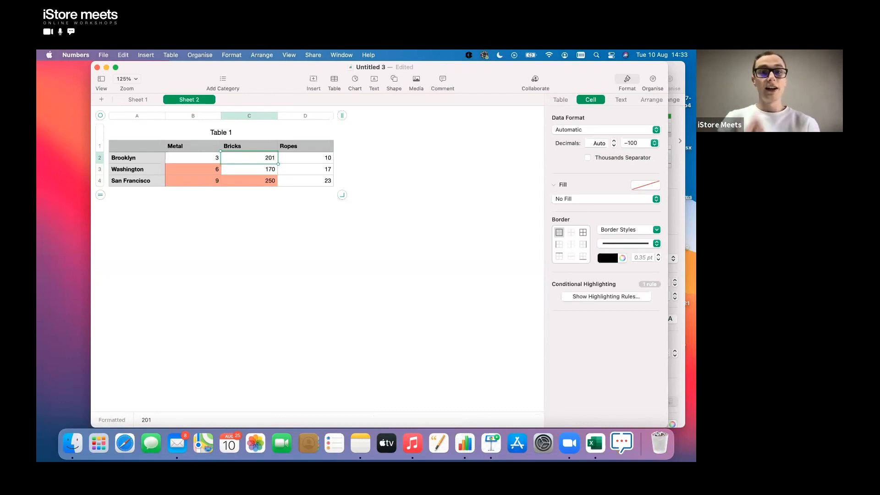
{"action": "key", "text": "Return"}
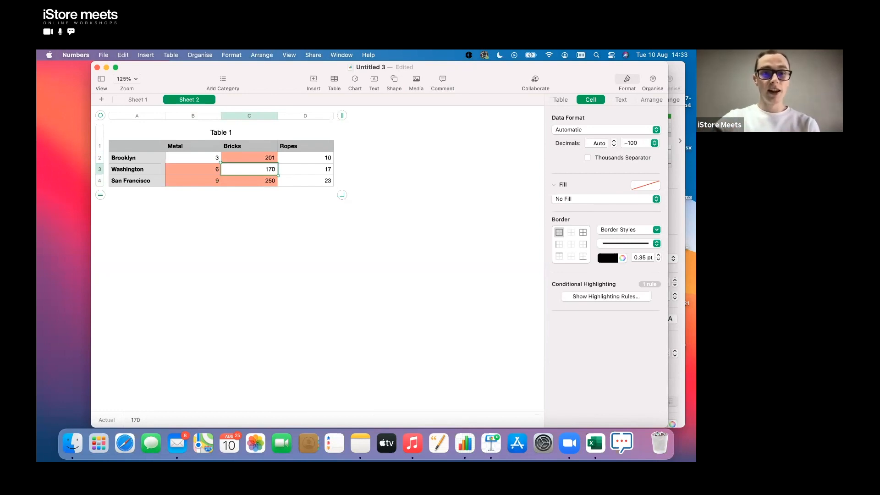
{"action": "left_click", "coordinate": [200, 169]}
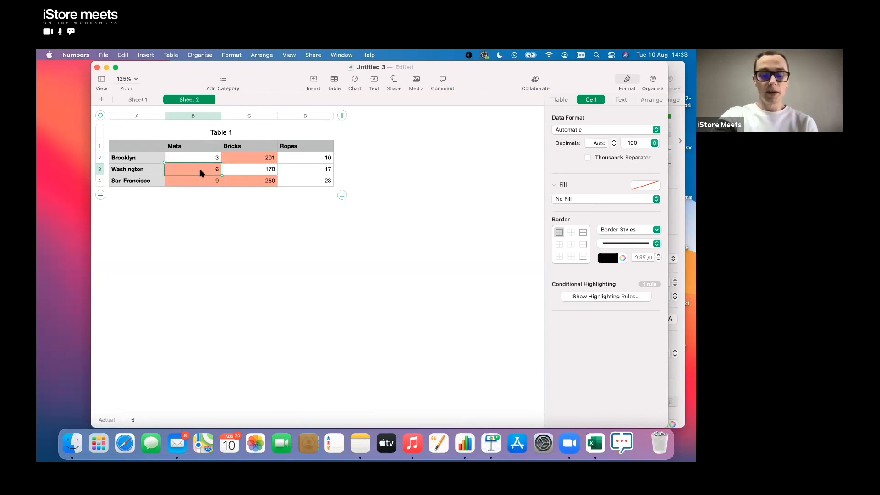
{"action": "type", "text": "1"}
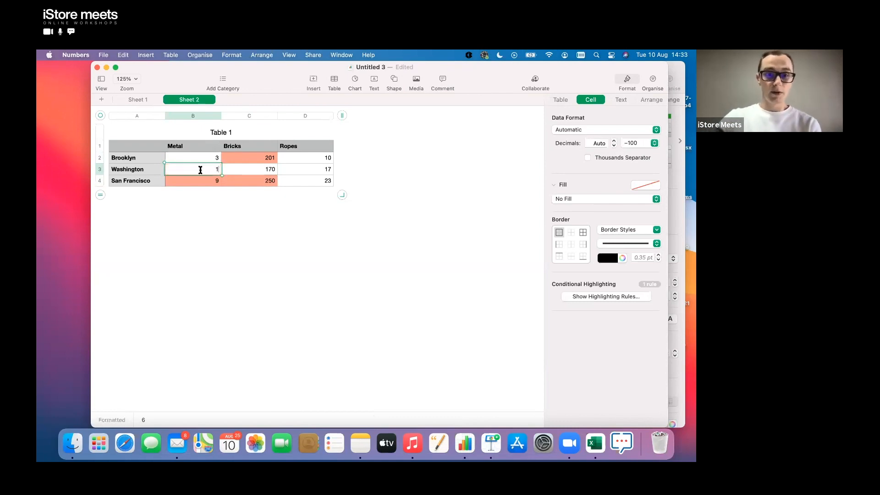
{"action": "key", "text": "Return"}
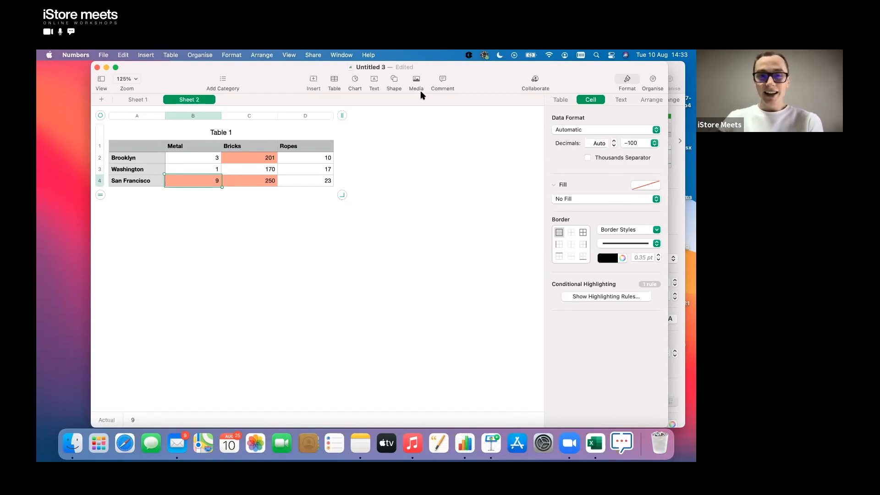
Add a column after Metal in the Sheet 2 table and give it the header Meal Awareness
{"action": "left_click", "coordinate": [178, 119]}
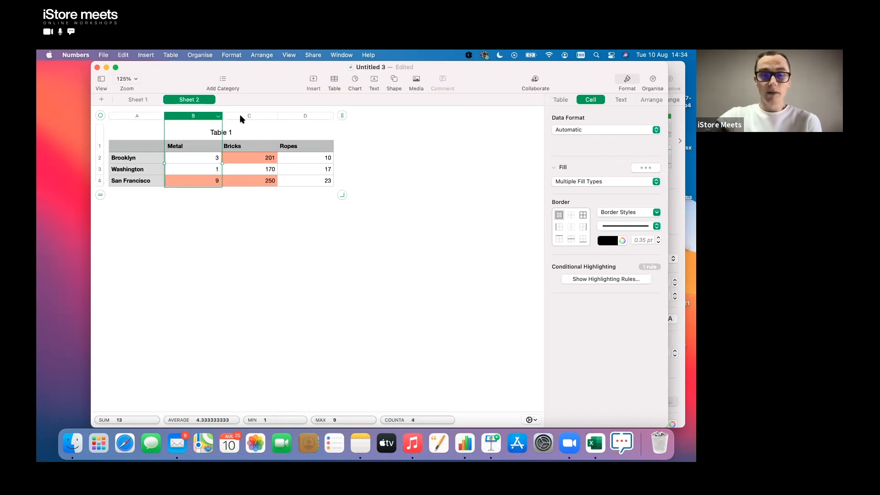
{"action": "right_click", "coordinate": [199, 118]}
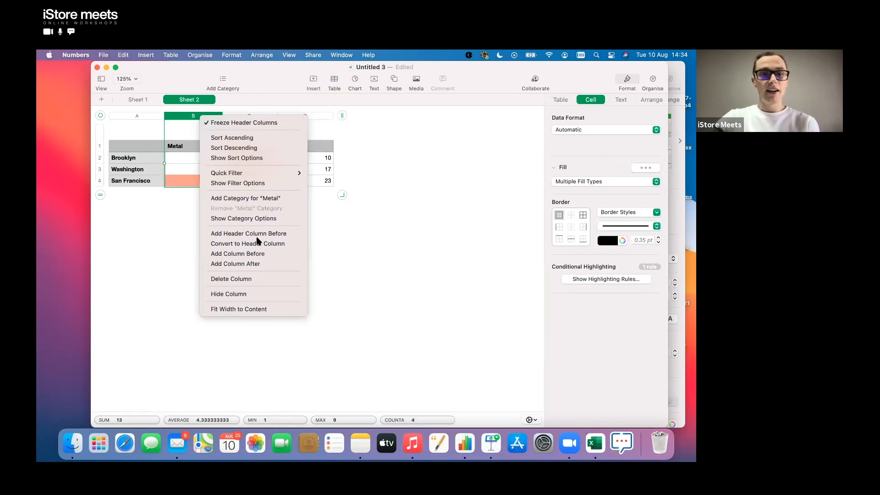
{"action": "left_click", "coordinate": [265, 263]}
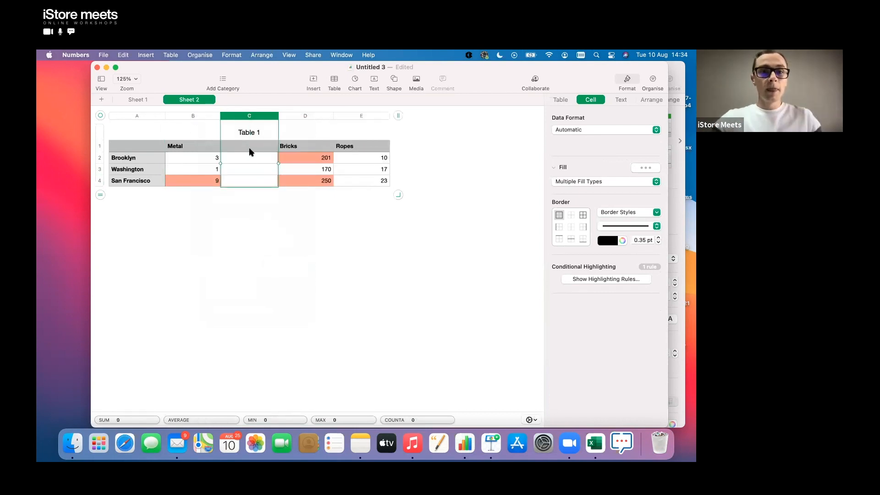
{"action": "left_click", "coordinate": [250, 151]}
{"action": "type", "text": "Meta"}
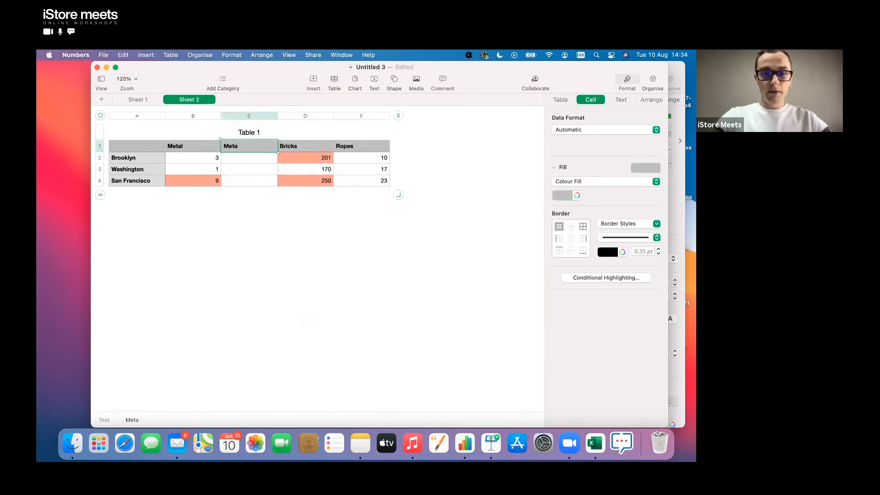
{"action": "type", "text": "al Awarenes"}
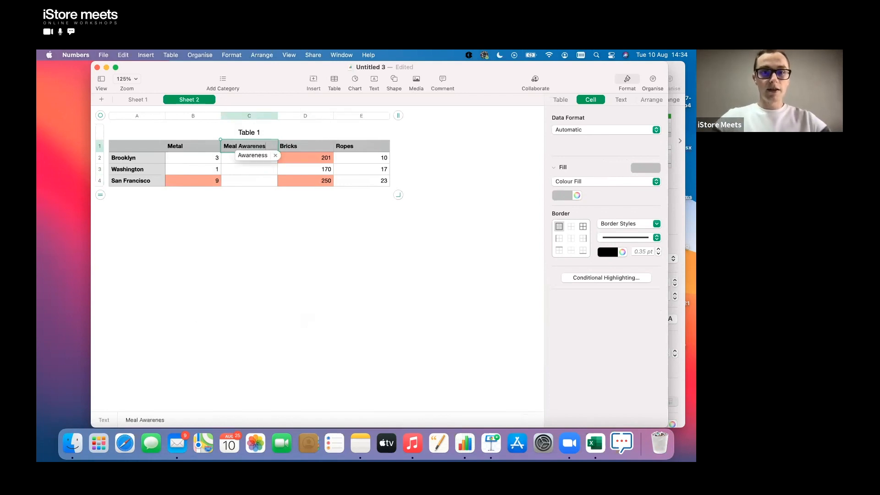
{"action": "type", "text": "s"}
{"action": "left_click", "coordinate": [251, 154]}
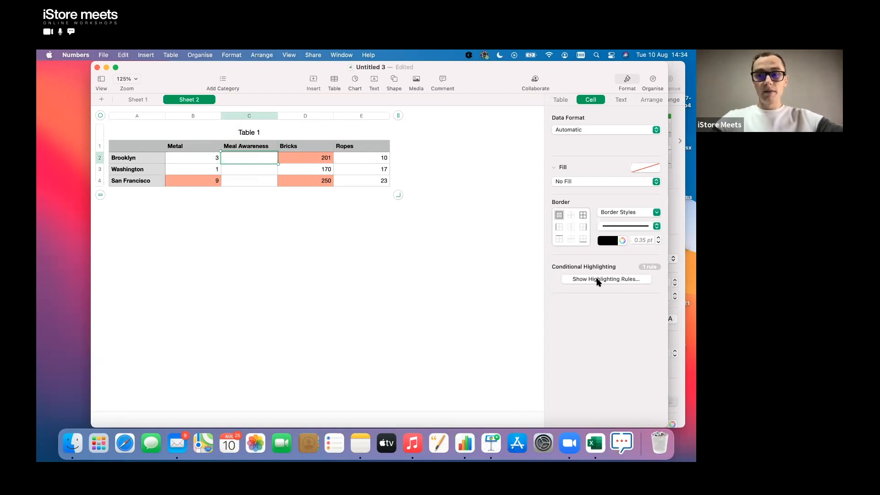
Format Brooklyn's Meal Awareness cell as a pop-up menu with the items Yes, No and Working on it
{"action": "left_click", "coordinate": [643, 130]}
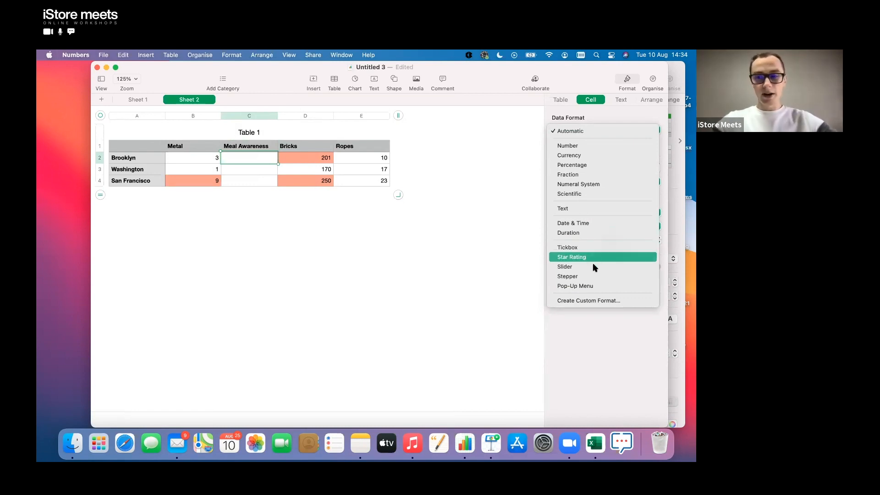
{"action": "left_click", "coordinate": [599, 287]}
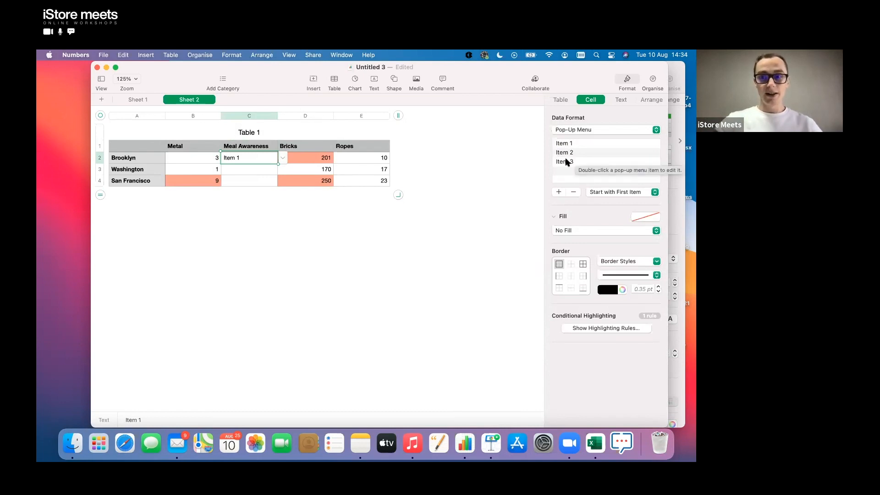
{"action": "double_click", "coordinate": [564, 143]}
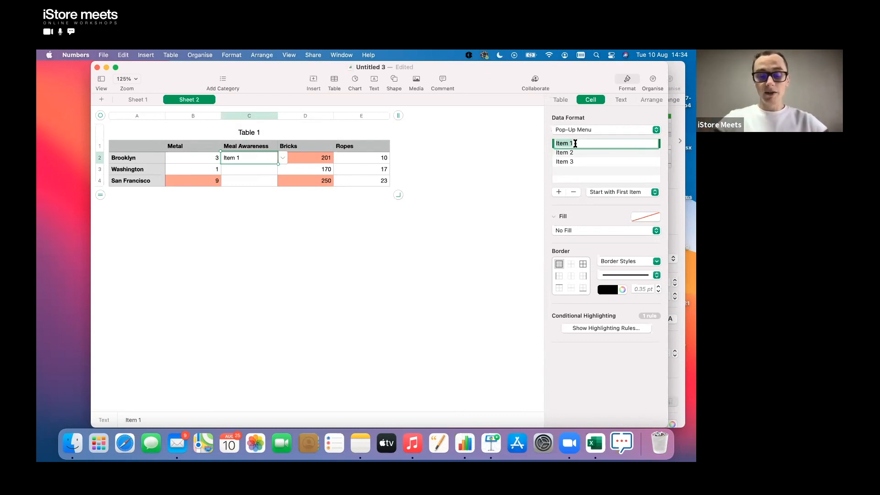
{"action": "type", "text": "Yes"}
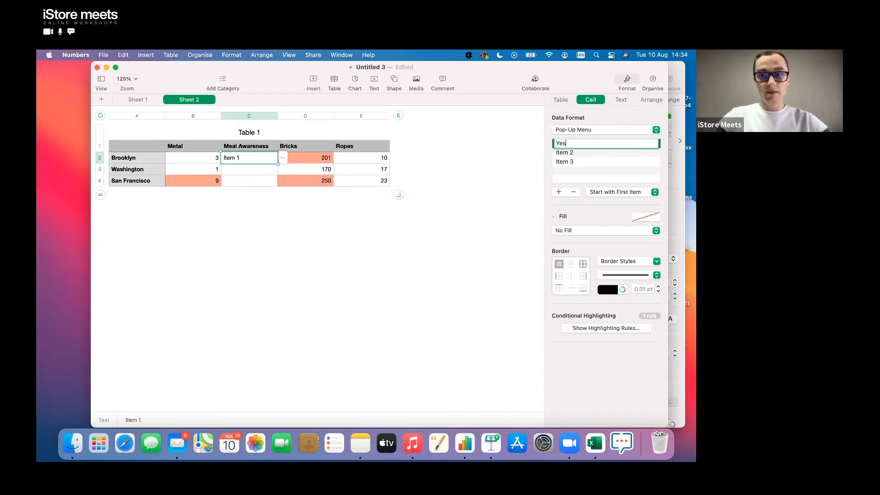
{"action": "key", "text": "Return"}
{"action": "double_click", "coordinate": [568, 152]}
{"action": "type", "text": "No"}
{"action": "left_click", "coordinate": [579, 161]}
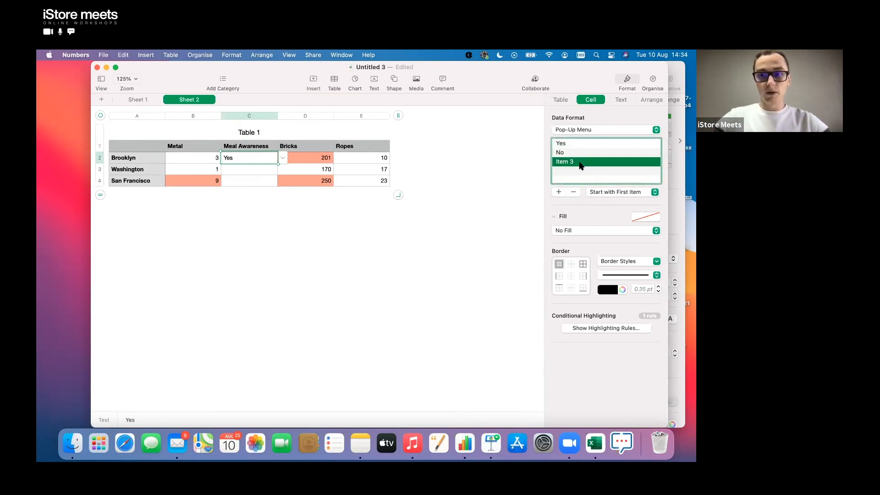
{"action": "left_click", "coordinate": [579, 161]}
{"action": "type", "text": "Working on it"}
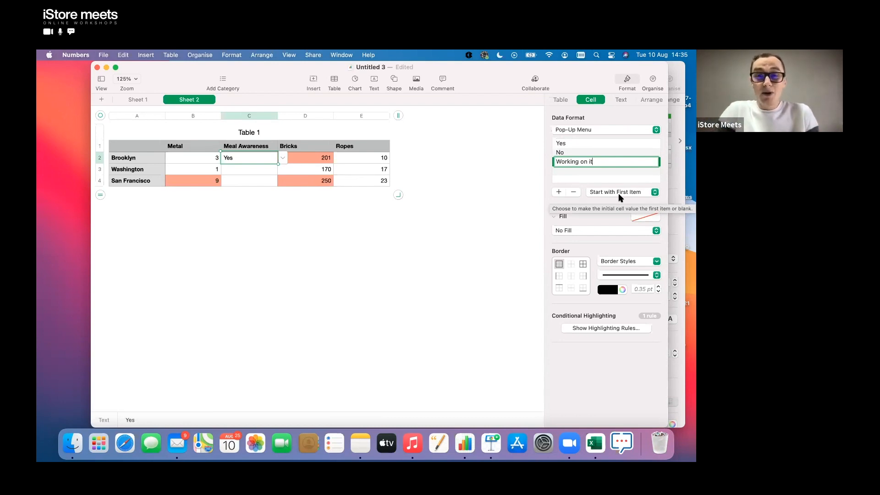
Make the pop-up menu start with a blank value and fill the format down to the other Meal Awareness cells, C3:C4
{"action": "left_click", "coordinate": [654, 193]}
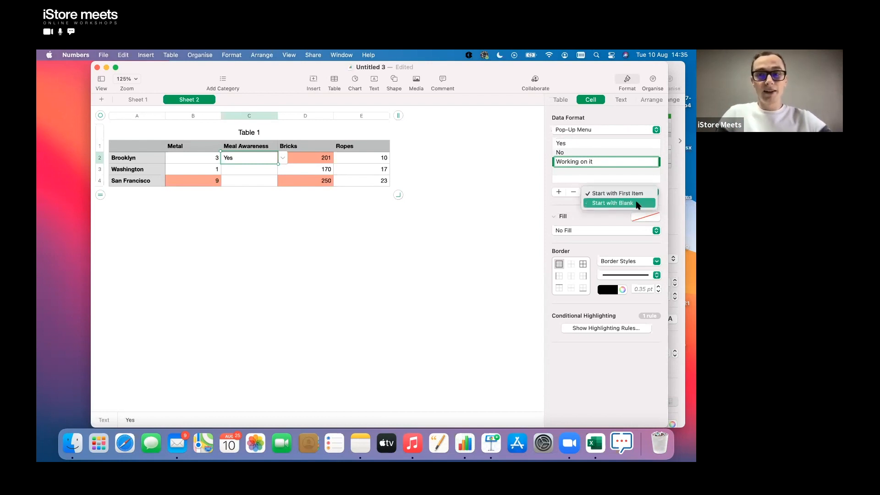
{"action": "left_click", "coordinate": [638, 203]}
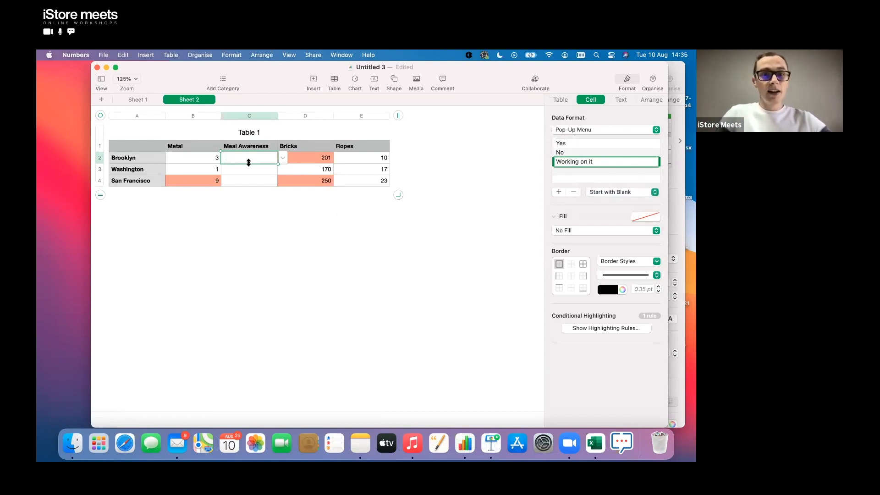
{"action": "left_click_drag", "start_coordinate": [250, 175], "coordinate": [251, 182]}
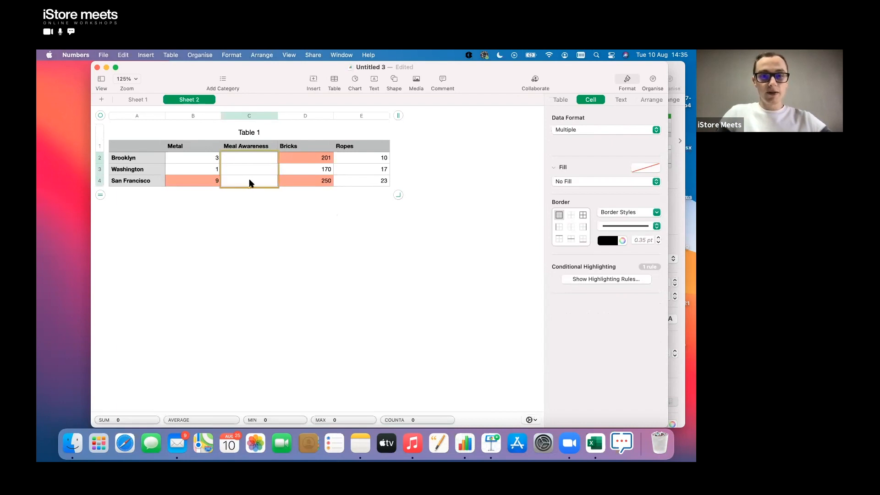
{"action": "left_click", "coordinate": [272, 218]}
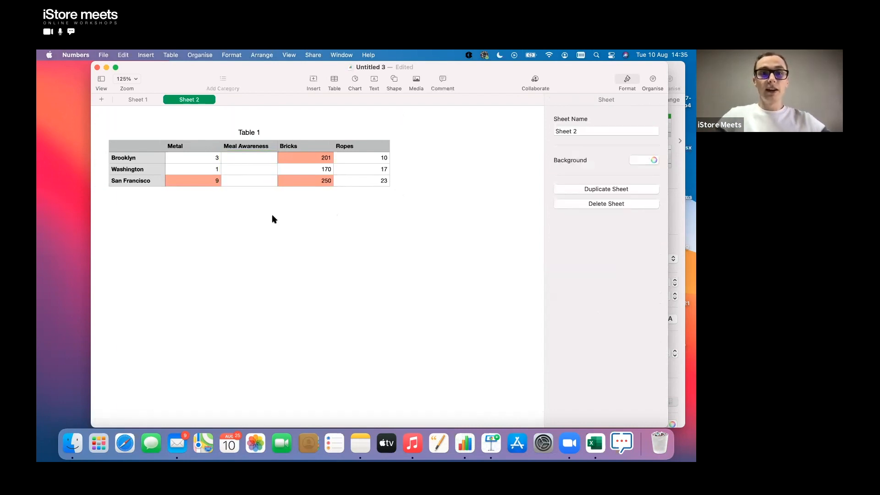
Choose Meal Awareness values from the pop-up menus: Yes for Brooklyn, Working on it for Washington and No for San Francisco
{"action": "left_click", "coordinate": [269, 156]}
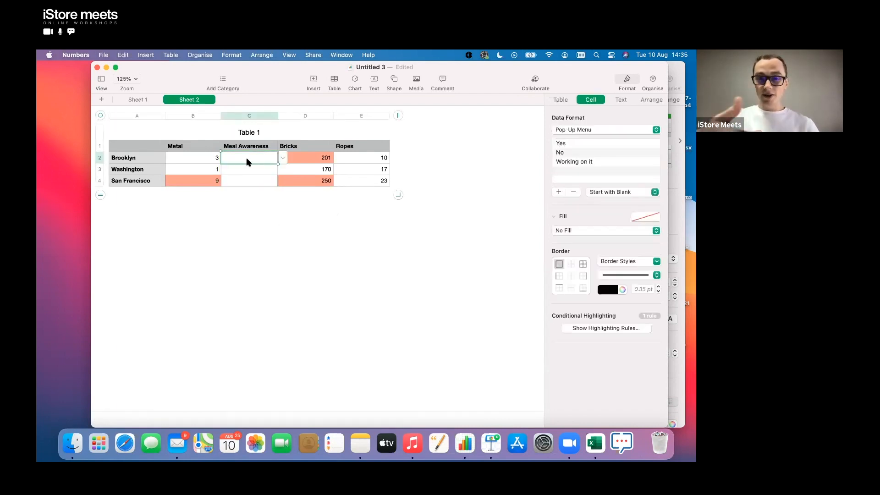
{"action": "left_click", "coordinate": [282, 159]}
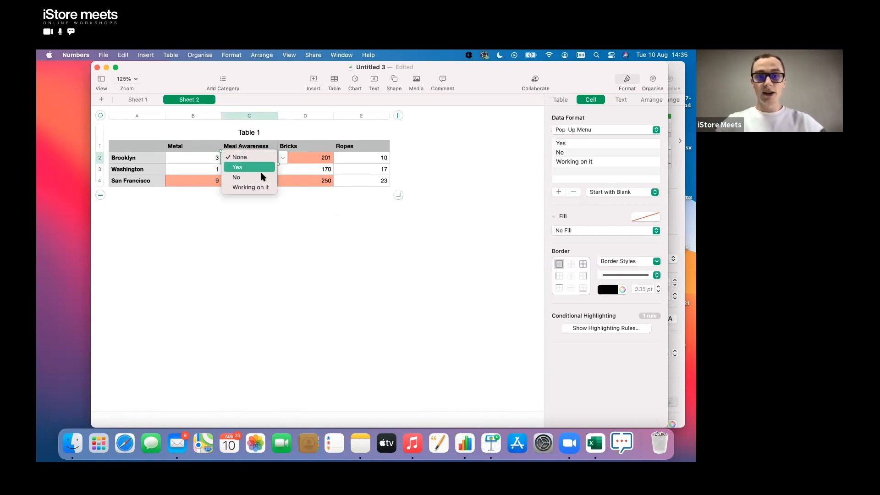
{"action": "left_click", "coordinate": [264, 168]}
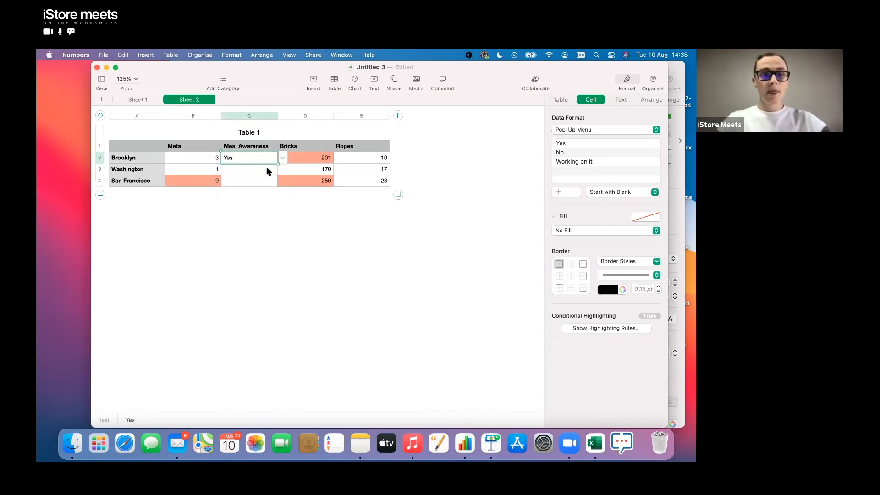
{"action": "left_click", "coordinate": [267, 169]}
{"action": "left_click", "coordinate": [281, 169]}
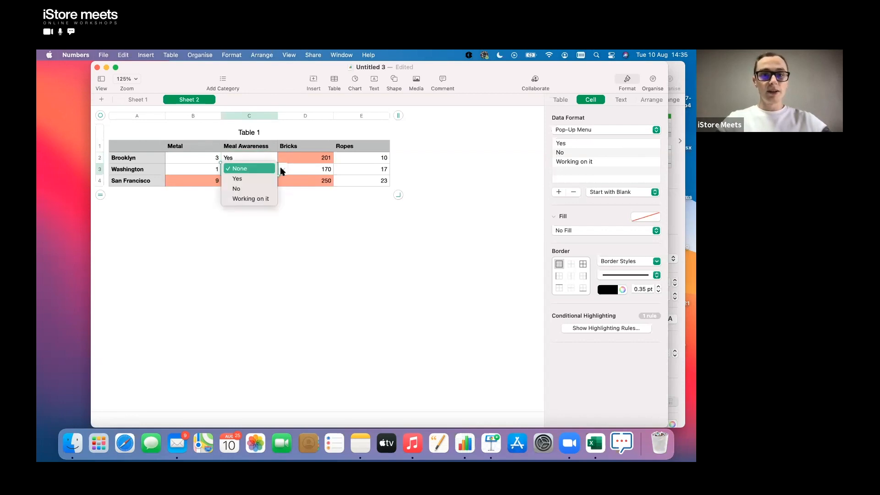
{"action": "left_click", "coordinate": [268, 198]}
{"action": "left_click", "coordinate": [255, 181]}
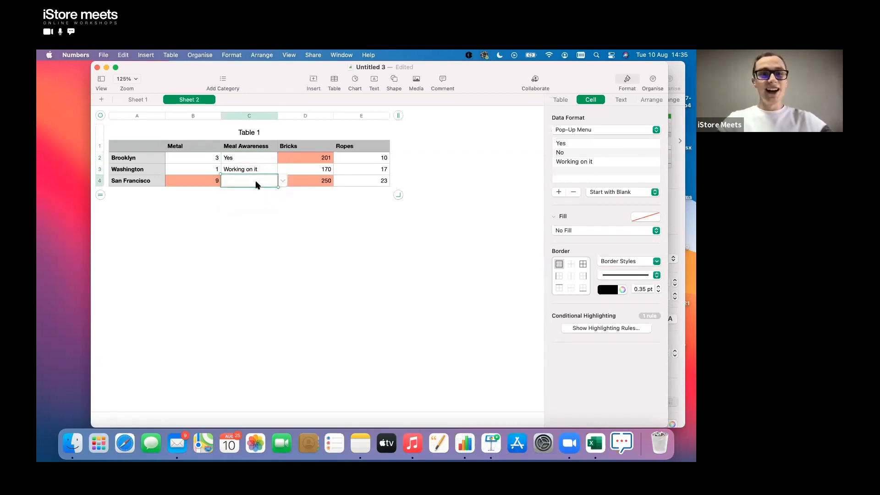
{"action": "left_click", "coordinate": [283, 181]}
{"action": "left_click", "coordinate": [262, 198]}
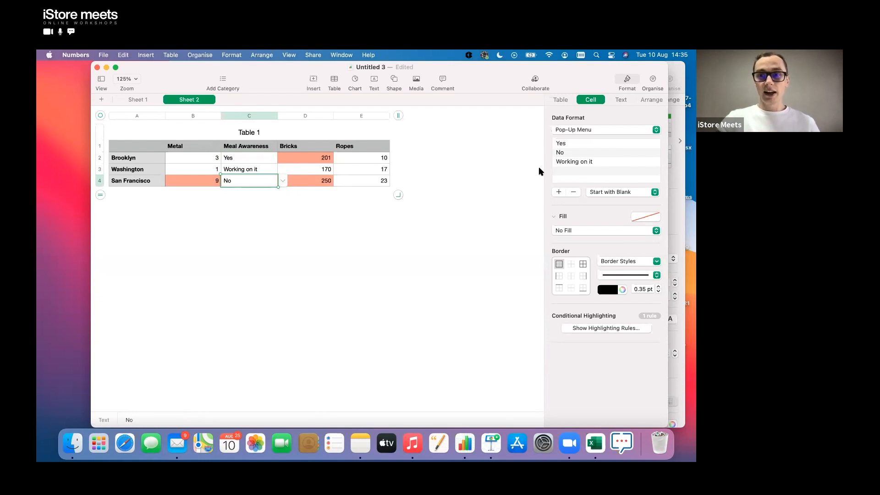
{"action": "left_click", "coordinate": [621, 132]}
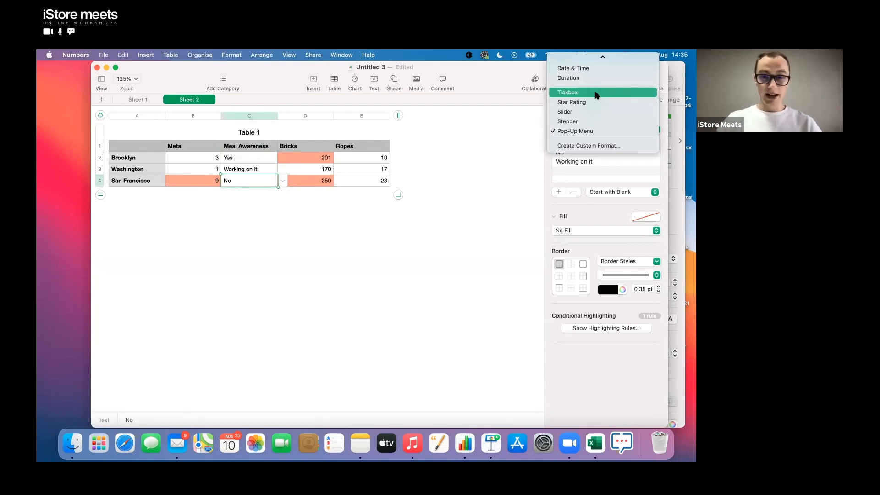
{"action": "left_click", "coordinate": [456, 280]}
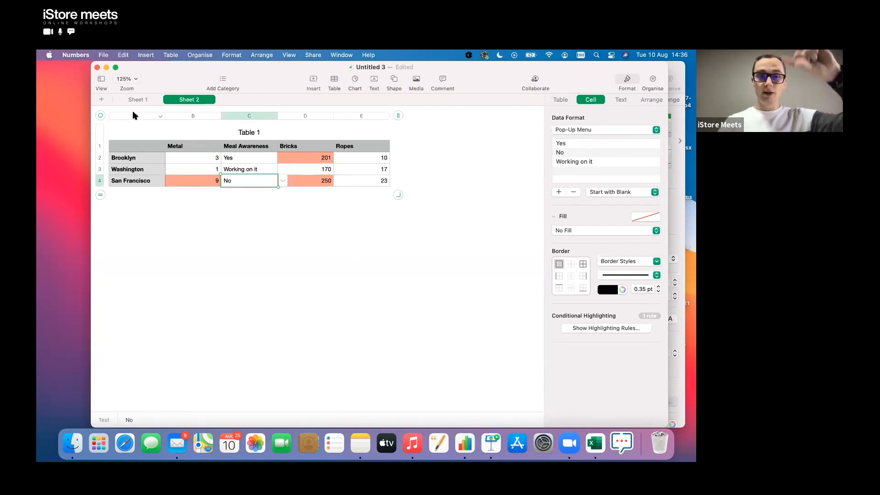
Sort the Sheet 2 table in ascending order by the bridge names in column A
{"action": "left_click", "coordinate": [161, 117]}
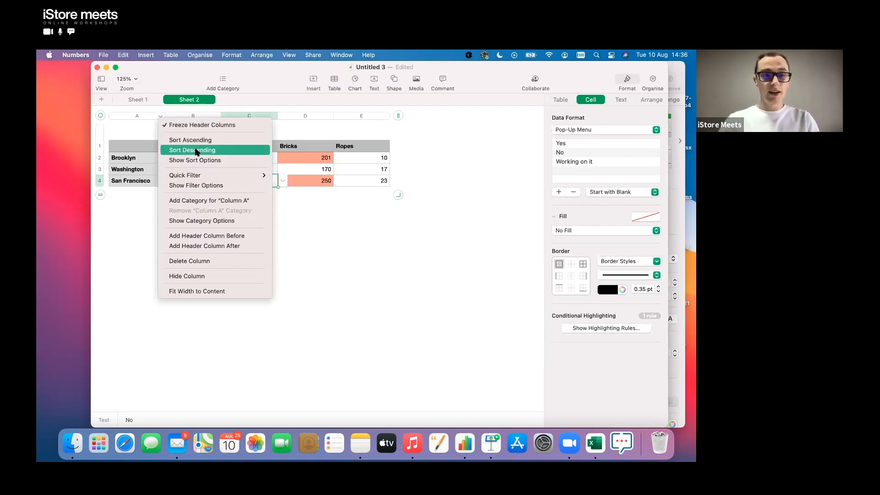
{"action": "mouse_move", "coordinate": [208, 178]}
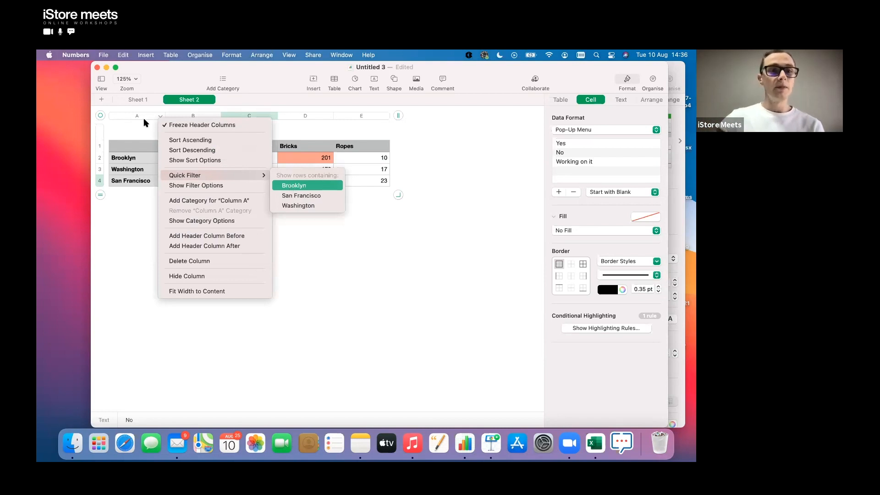
{"action": "left_click", "coordinate": [197, 140]}
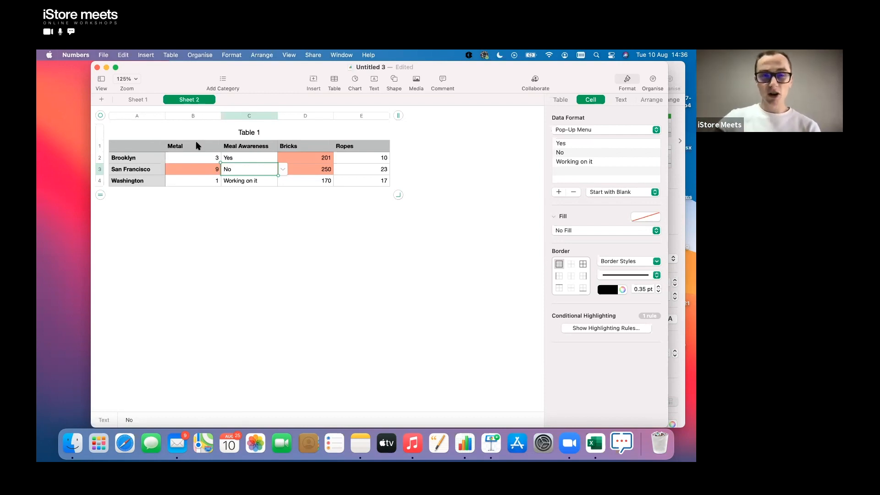
Look through the tables and charts on Sheet 1 and return to Sheet 2
{"action": "left_click", "coordinate": [143, 99]}
{"action": "scroll", "coordinate": [276, 255], "scroll_direction": "down", "scroll_amount": 15}
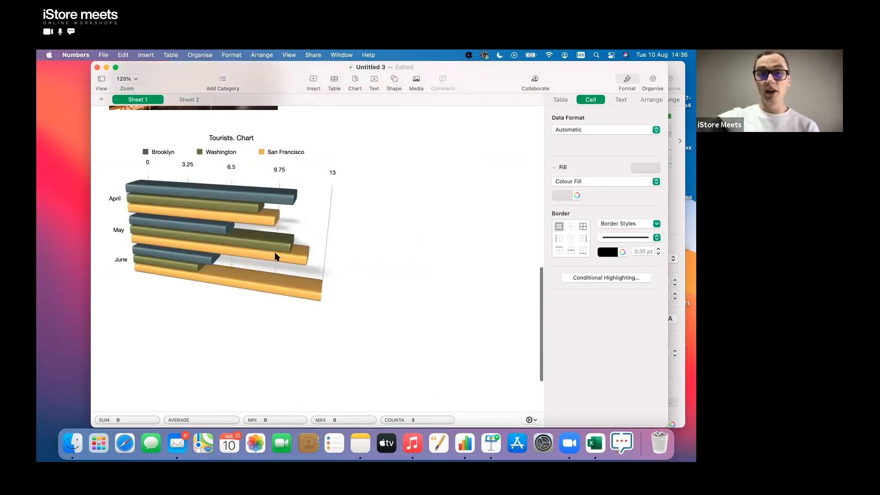
{"action": "scroll", "coordinate": [275, 256], "scroll_direction": "up", "scroll_amount": 15}
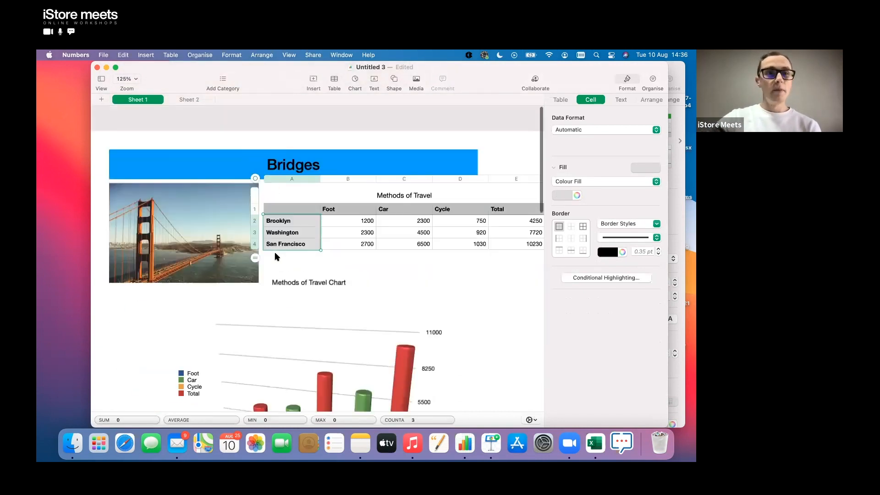
{"action": "left_click", "coordinate": [192, 100]}
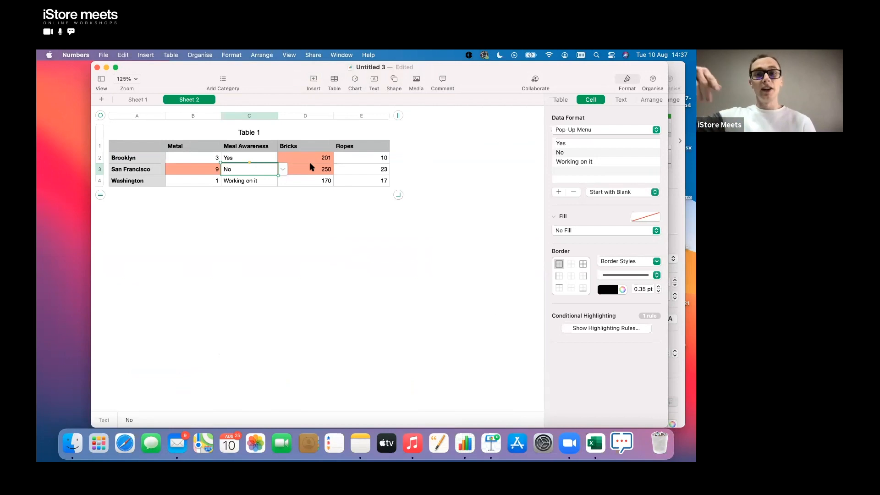
Jump directly from Sheet 2 to the Tourists. Chart on Sheet 1 and view its source table, Tourists in Thousands
{"action": "left_click", "coordinate": [157, 100]}
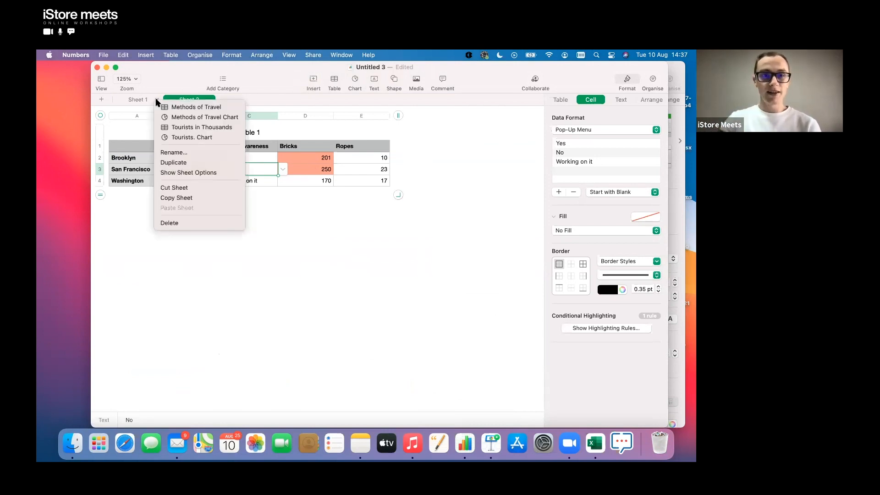
{"action": "left_click", "coordinate": [188, 138]}
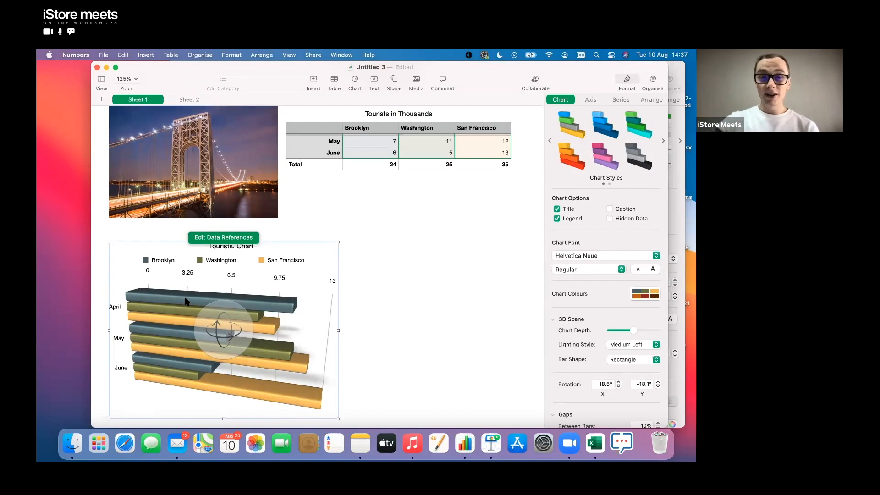
{"action": "scroll", "coordinate": [390, 283], "scroll_direction": "up", "scroll_amount": 3}
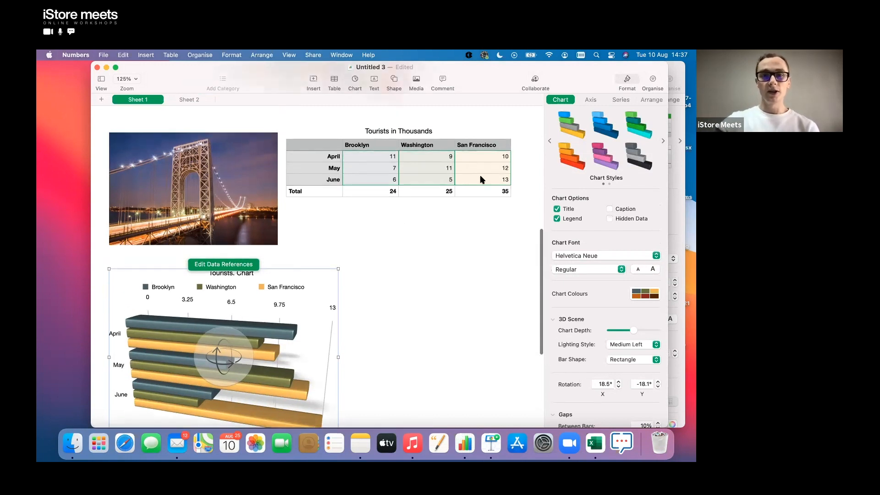
{"action": "scroll", "coordinate": [482, 179], "scroll_direction": "up", "scroll_amount": 2}
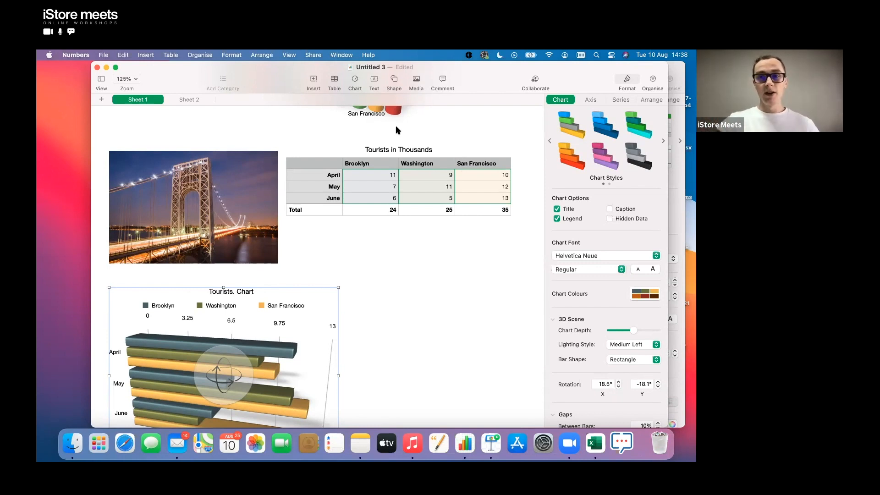
Try setting up collaboration through Copy Link with access for anyone with the link, and cancel the sharing
{"action": "left_click", "coordinate": [531, 83]}
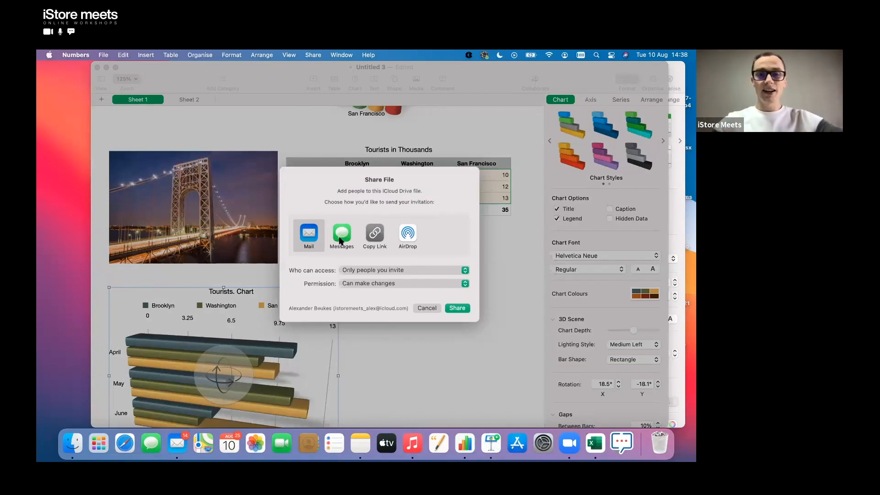
{"action": "left_click", "coordinate": [381, 236]}
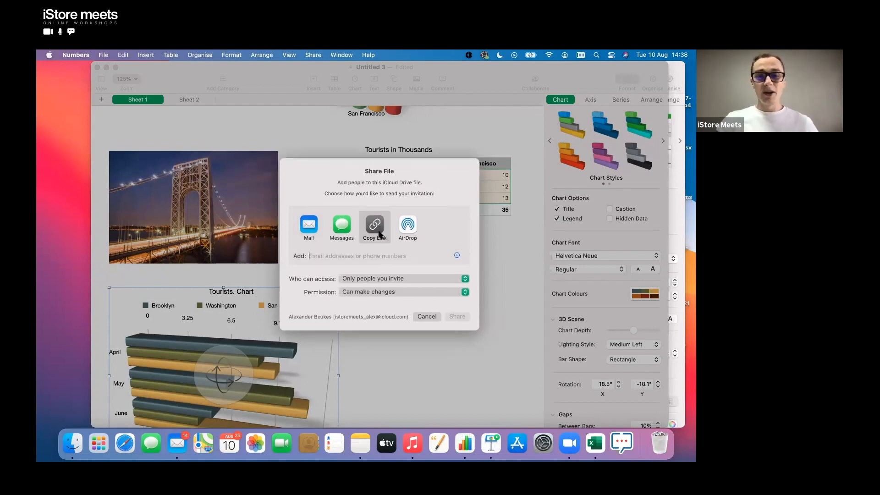
{"action": "left_click", "coordinate": [394, 278]}
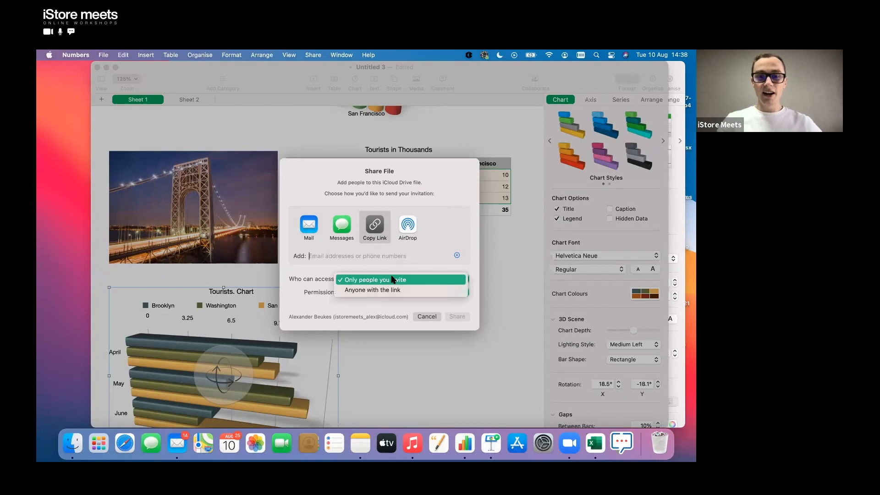
{"action": "left_click", "coordinate": [395, 290]}
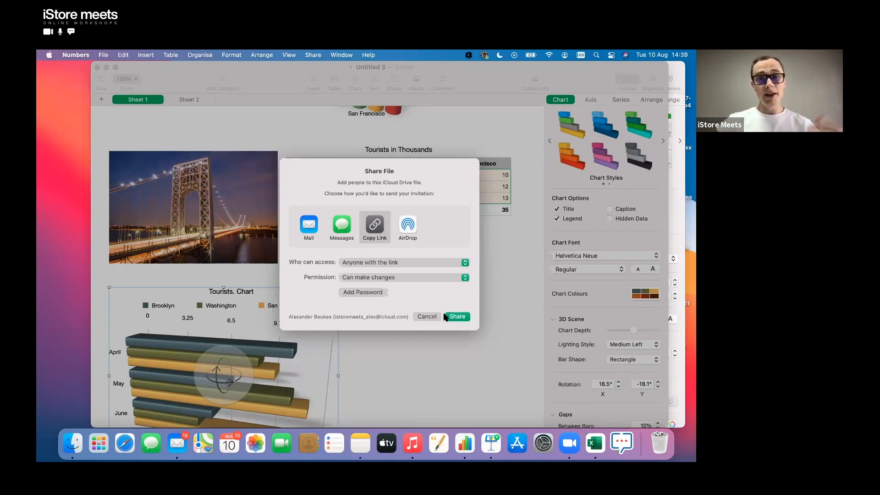
{"action": "left_click", "coordinate": [425, 317]}
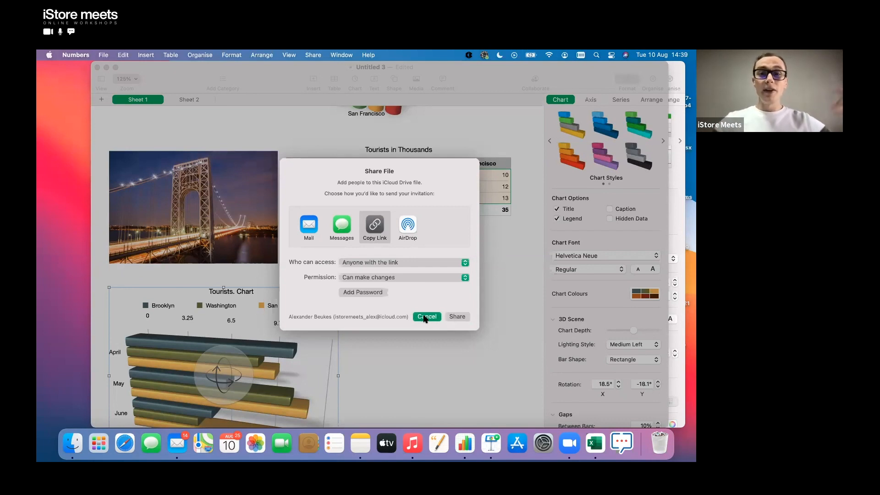
Look through the document's export formats and revert options, and save the document
{"action": "left_click", "coordinate": [103, 56]}
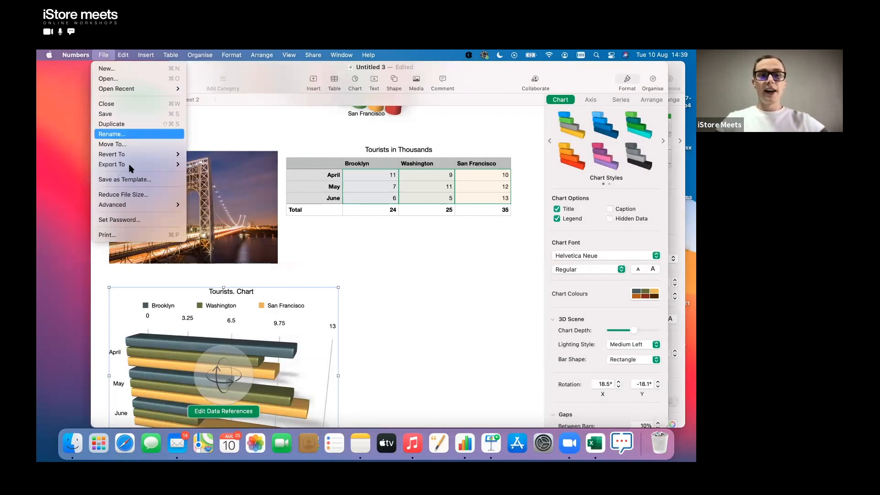
{"action": "mouse_move", "coordinate": [131, 169]}
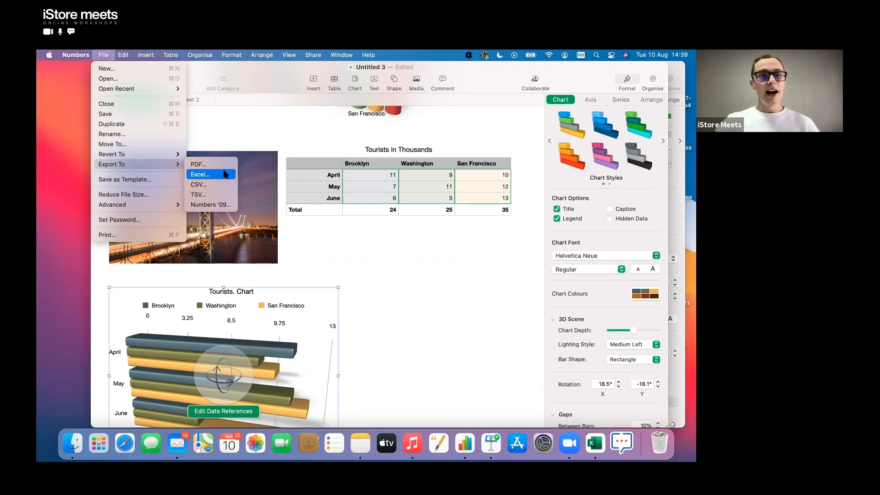
{"action": "mouse_move", "coordinate": [161, 156]}
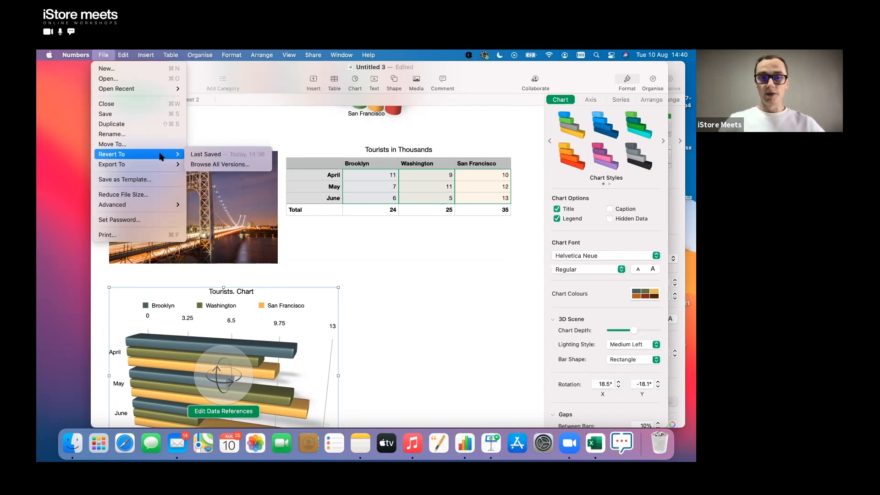
{"action": "left_click", "coordinate": [347, 235]}
{"action": "scroll", "coordinate": [348, 234], "scroll_direction": "up", "scroll_amount": 1}
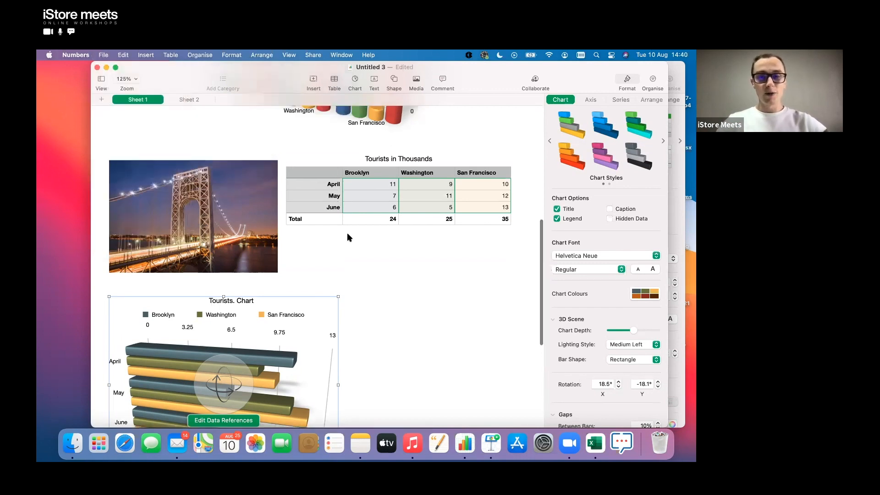
{"action": "key", "text": "super+s"}
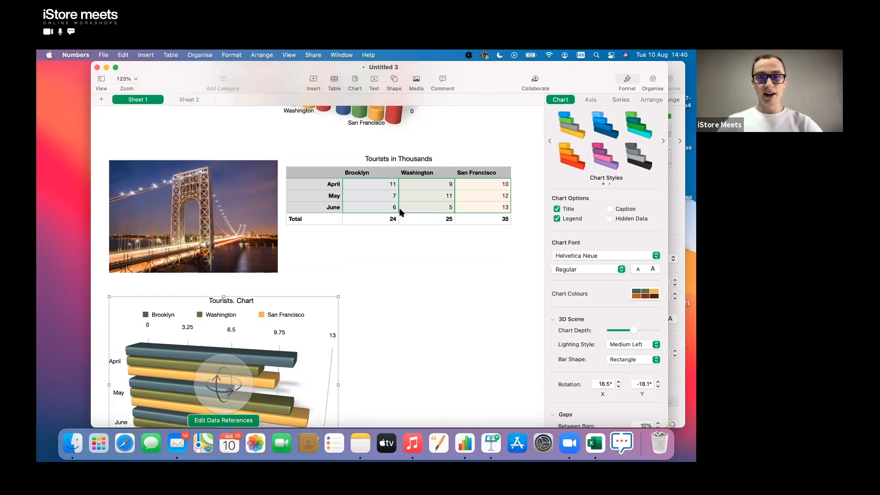
Delete the red suspension bridge picture and the Methods of Travel Chart from Sheet 1
{"action": "scroll", "coordinate": [400, 212], "scroll_direction": "up", "scroll_amount": 10}
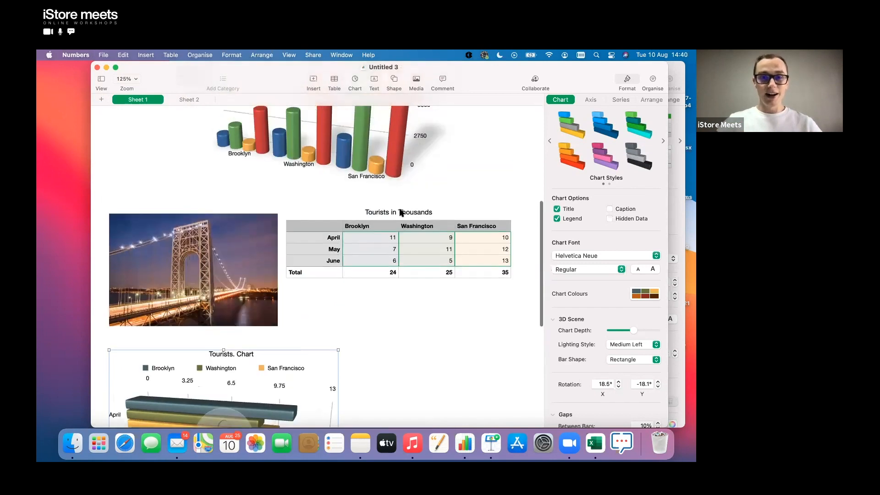
{"action": "scroll", "coordinate": [400, 212], "scroll_direction": "up", "scroll_amount": 4}
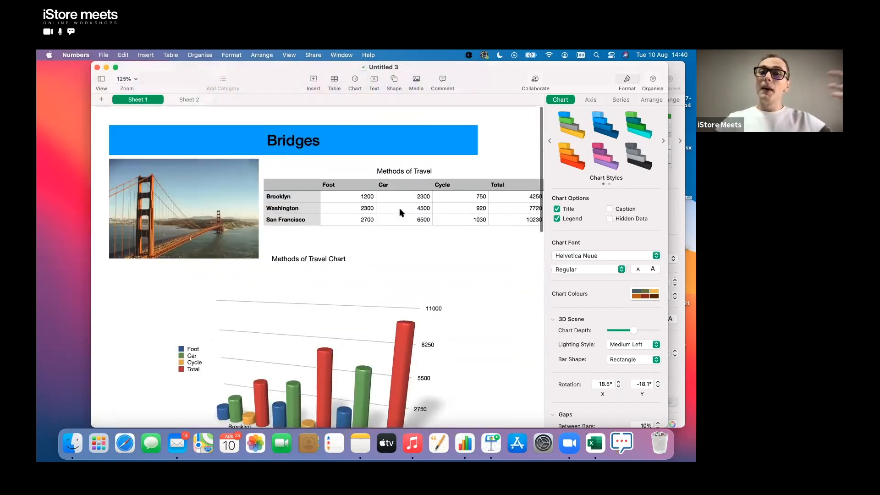
{"action": "left_click", "coordinate": [244, 203]}
{"action": "key", "text": "Delete"}
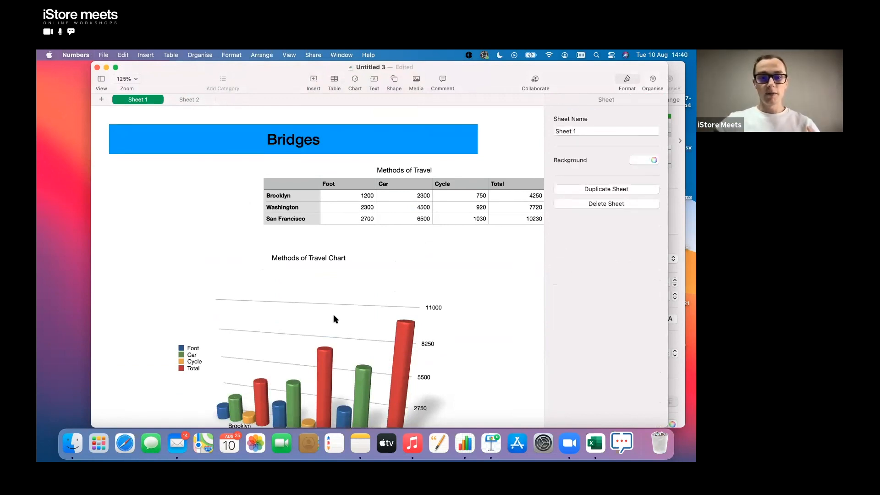
{"action": "left_click", "coordinate": [334, 315]}
{"action": "key", "text": "Delete"}
Delete the night-time bridge picture and the Tourists. Chart from Sheet 1
{"action": "scroll", "coordinate": [334, 319], "scroll_direction": "down", "scroll_amount": 8}
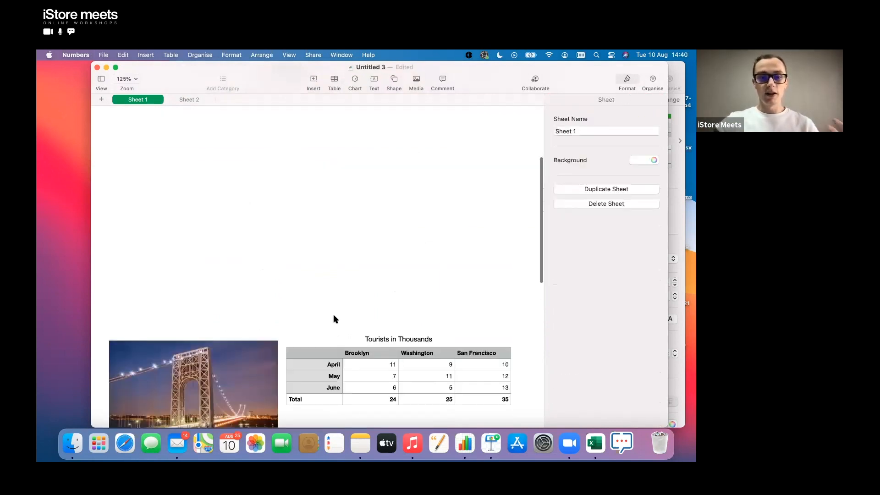
{"action": "left_click", "coordinate": [222, 300]}
{"action": "key", "text": "Delete"}
{"action": "scroll", "coordinate": [302, 342], "scroll_direction": "down", "scroll_amount": 3}
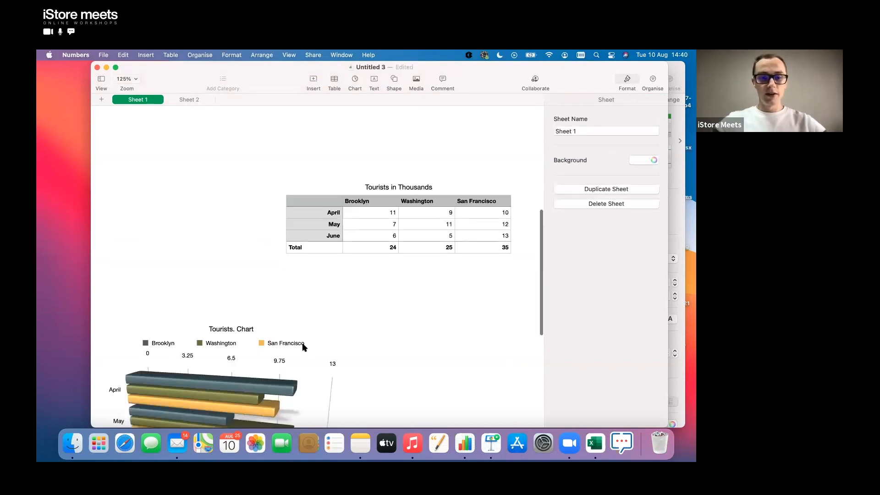
{"action": "left_click", "coordinate": [226, 374]}
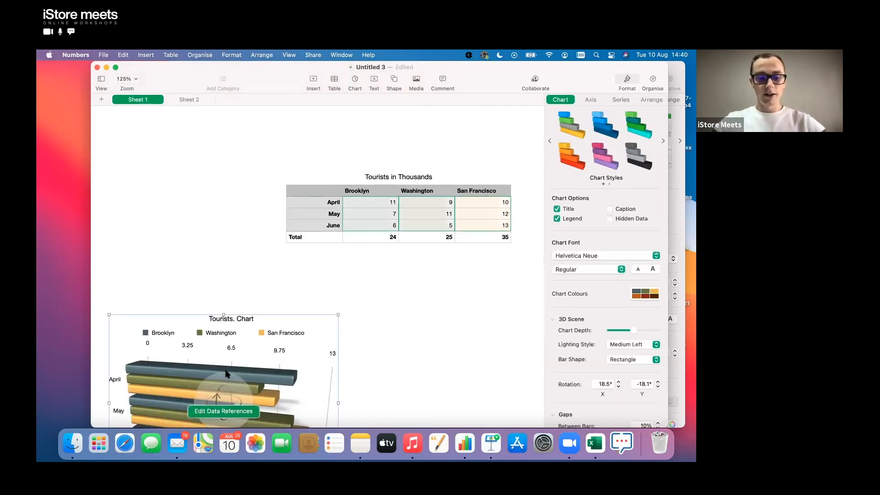
{"action": "key", "text": "Delete"}
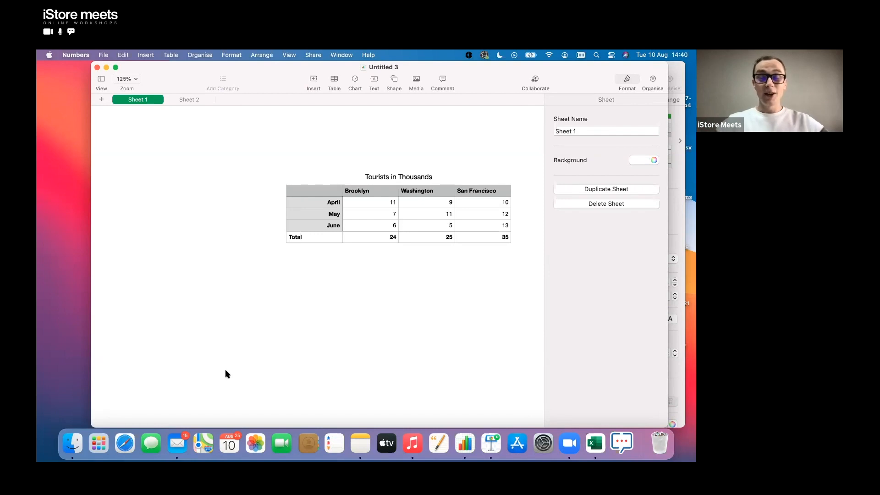
Browse all saved versions of the document and examine the most recent one beside the current document
{"action": "left_click", "coordinate": [104, 56]}
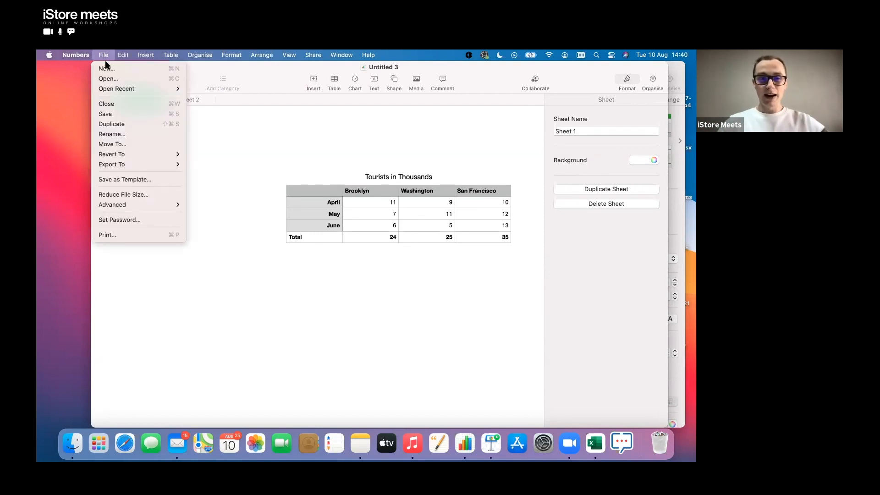
{"action": "mouse_move", "coordinate": [126, 156]}
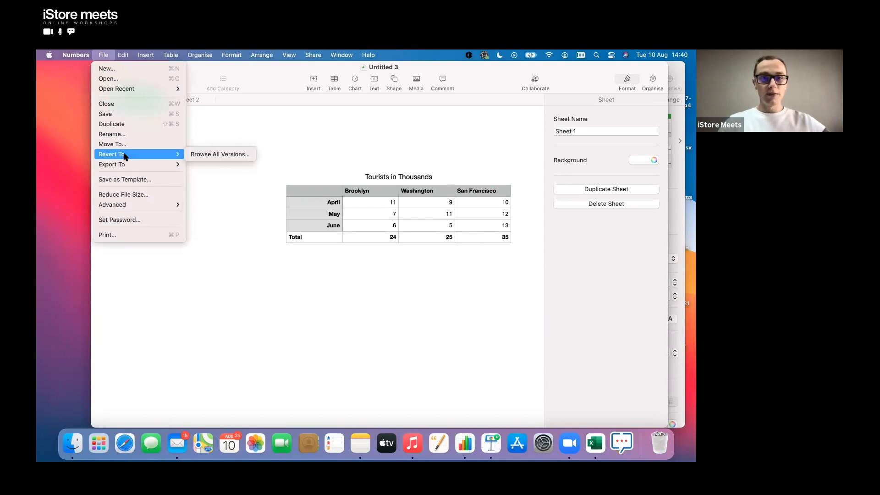
{"action": "left_click", "coordinate": [201, 155]}
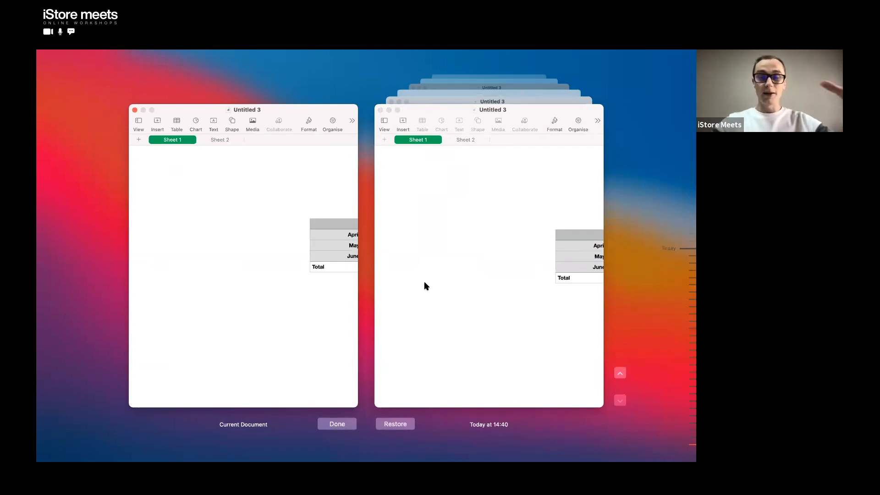
{"action": "scroll", "coordinate": [519, 290], "scroll_direction": "right", "scroll_amount": 4}
{"action": "scroll", "coordinate": [518, 290], "scroll_direction": "down", "scroll_amount": 3}
{"action": "scroll", "coordinate": [519, 294], "scroll_direction": "left", "scroll_amount": 5}
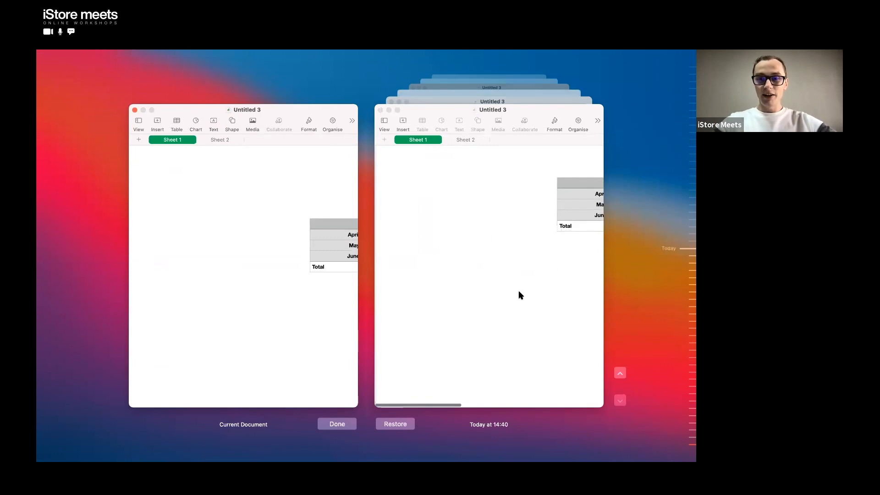
{"action": "scroll", "coordinate": [519, 294], "scroll_direction": "up", "scroll_amount": 3}
{"action": "scroll", "coordinate": [521, 295], "scroll_direction": "down", "scroll_amount": 5}
{"action": "scroll", "coordinate": [520, 294], "scroll_direction": "down", "scroll_amount": 2}
Go back to an earlier version and check which pictures and charts its Sheet 1 contains
{"action": "left_click", "coordinate": [621, 372]}
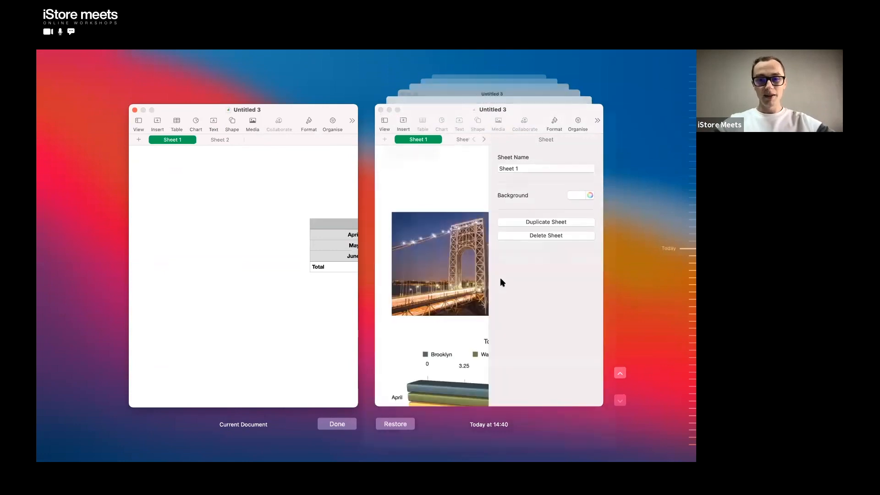
{"action": "scroll", "coordinate": [551, 329], "scroll_direction": "down", "scroll_amount": 2}
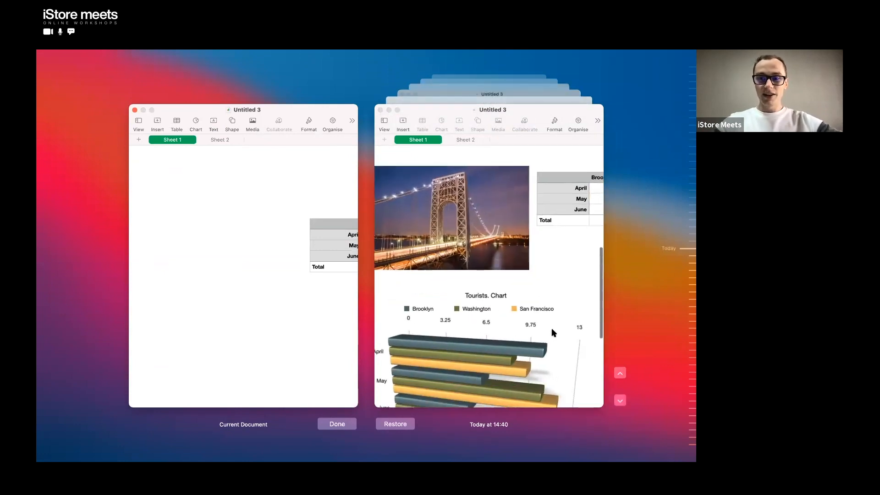
{"action": "scroll", "coordinate": [552, 329], "scroll_direction": "down", "scroll_amount": 2}
{"action": "scroll", "coordinate": [552, 328], "scroll_direction": "up", "scroll_amount": 8}
{"action": "scroll", "coordinate": [551, 328], "scroll_direction": "up", "scroll_amount": 2}
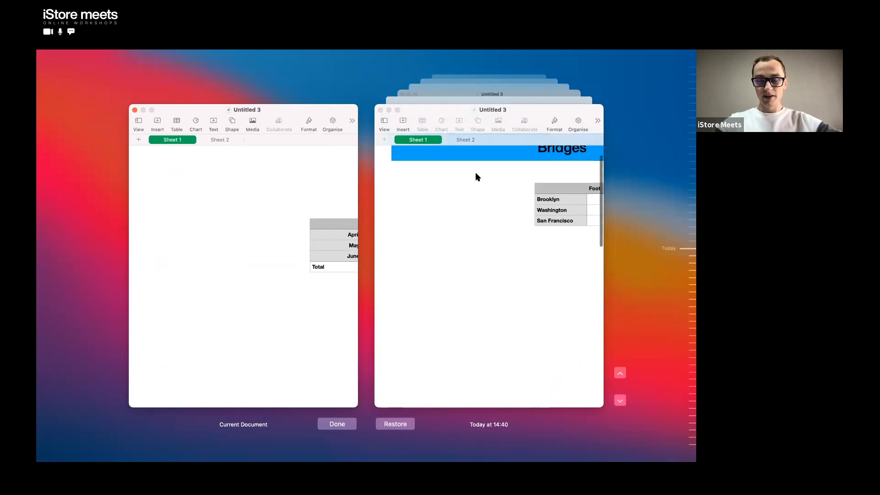
Load older versions, restore the one with both bridge pictures and both charts on Sheet 1, and check the restored sheet
{"action": "left_click", "coordinate": [621, 372]}
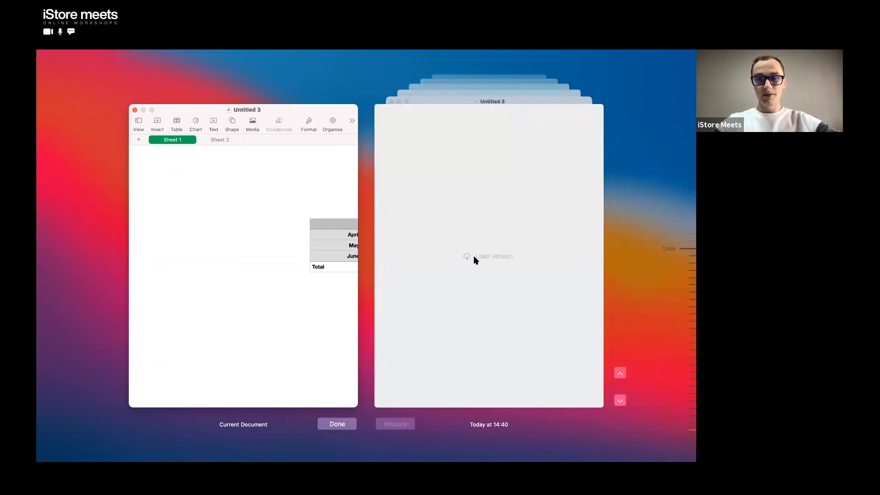
{"action": "left_click", "coordinate": [467, 257]}
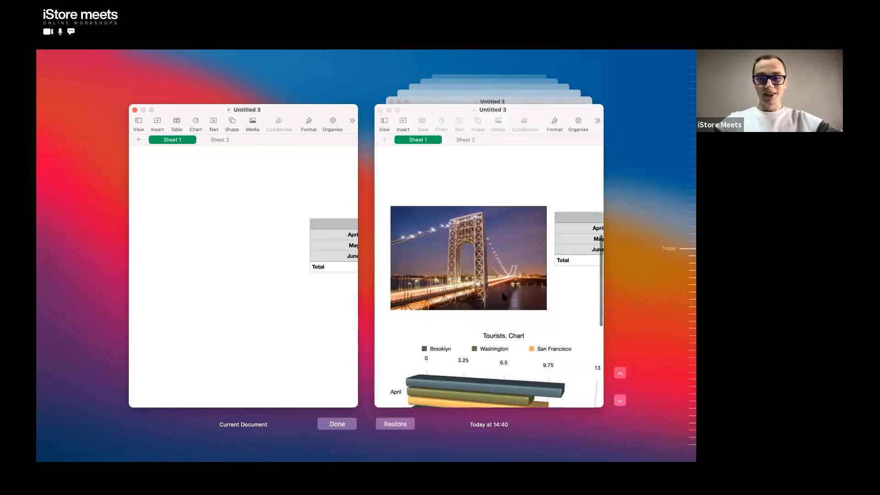
{"action": "left_click", "coordinate": [621, 374]}
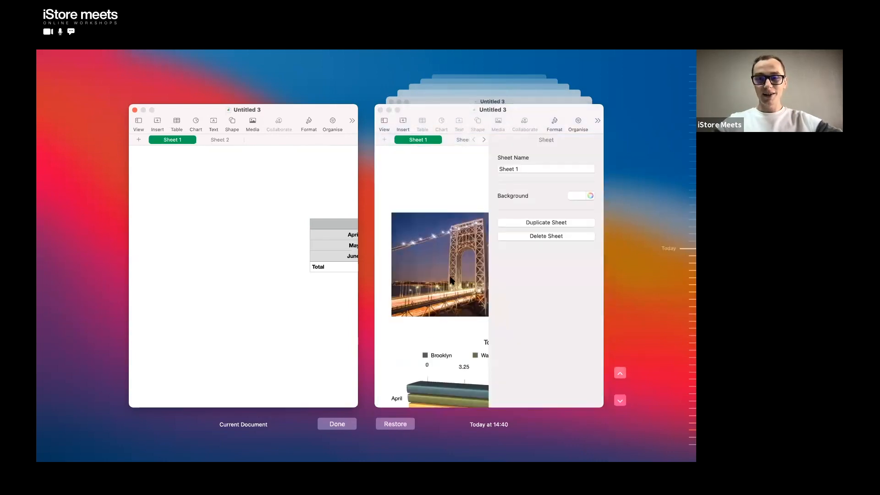
{"action": "scroll", "coordinate": [451, 281], "scroll_direction": "up", "scroll_amount": 5}
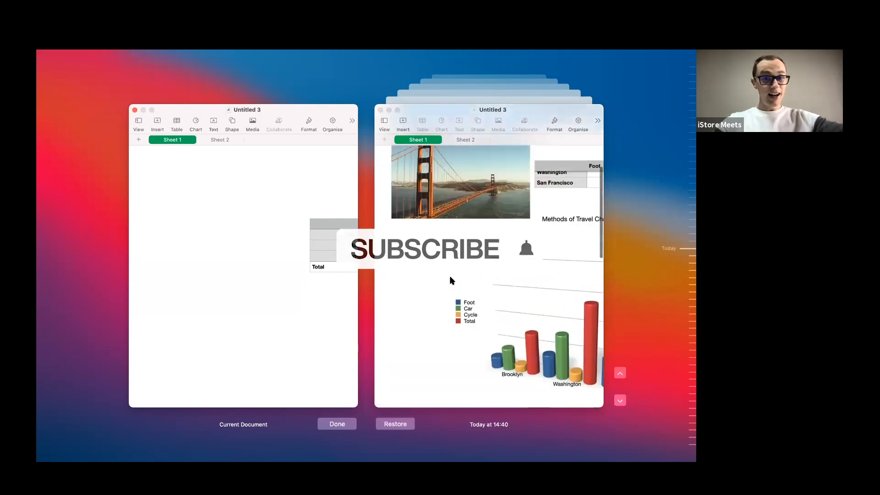
{"action": "scroll", "coordinate": [452, 281], "scroll_direction": "up", "scroll_amount": 3}
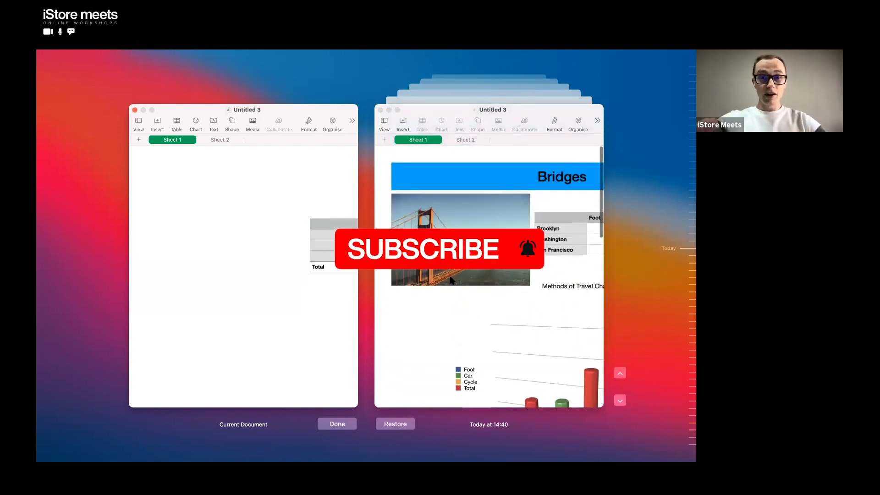
{"action": "left_click", "coordinate": [395, 424]}
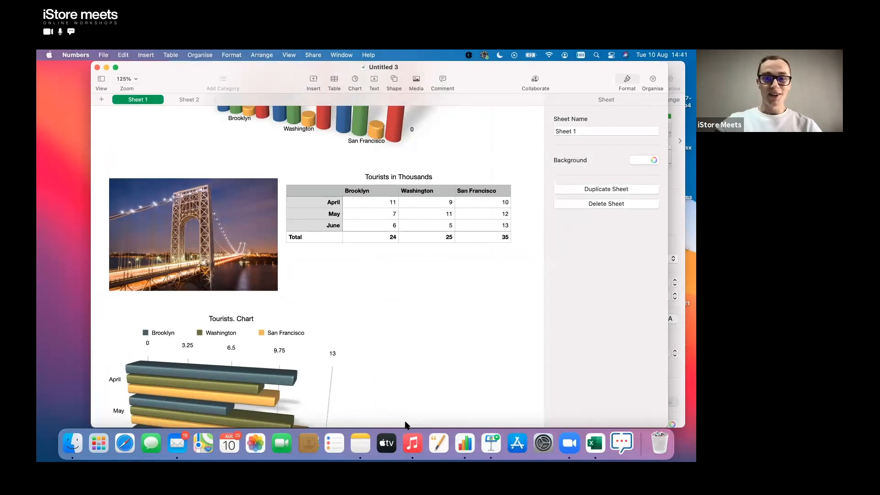
{"action": "scroll", "coordinate": [429, 330], "scroll_direction": "up", "scroll_amount": 10}
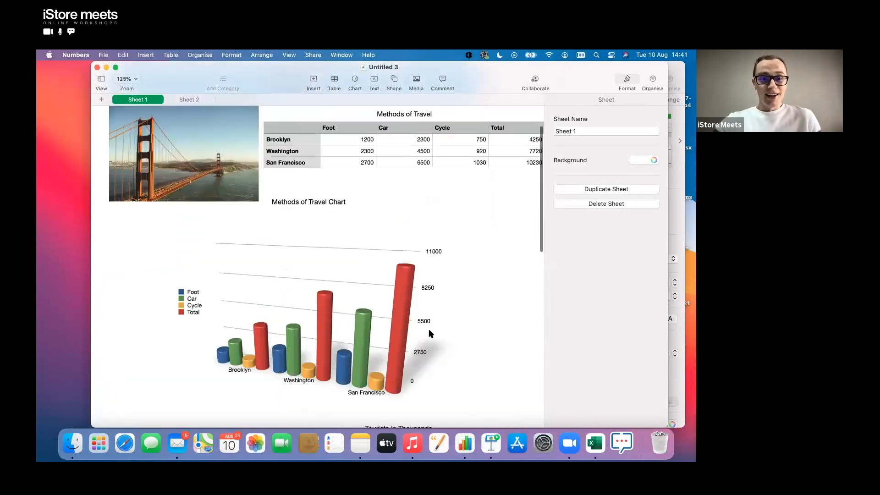
{"action": "scroll", "coordinate": [430, 331], "scroll_direction": "up", "scroll_amount": 2}
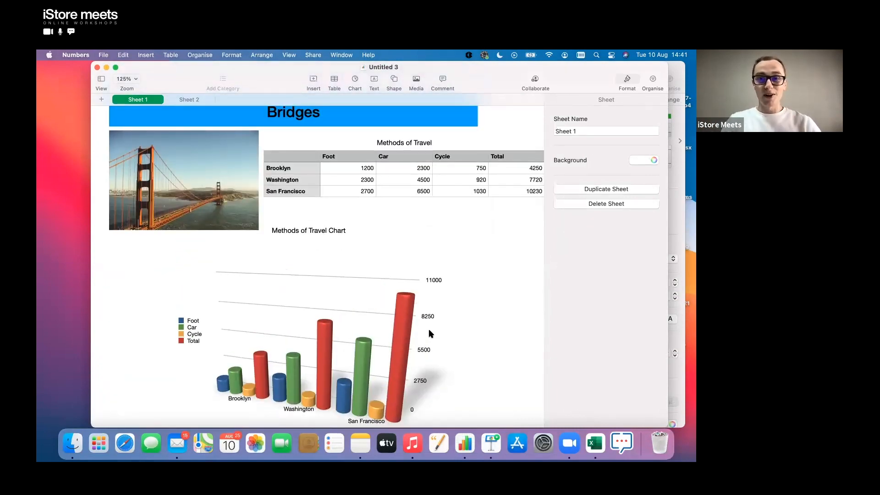